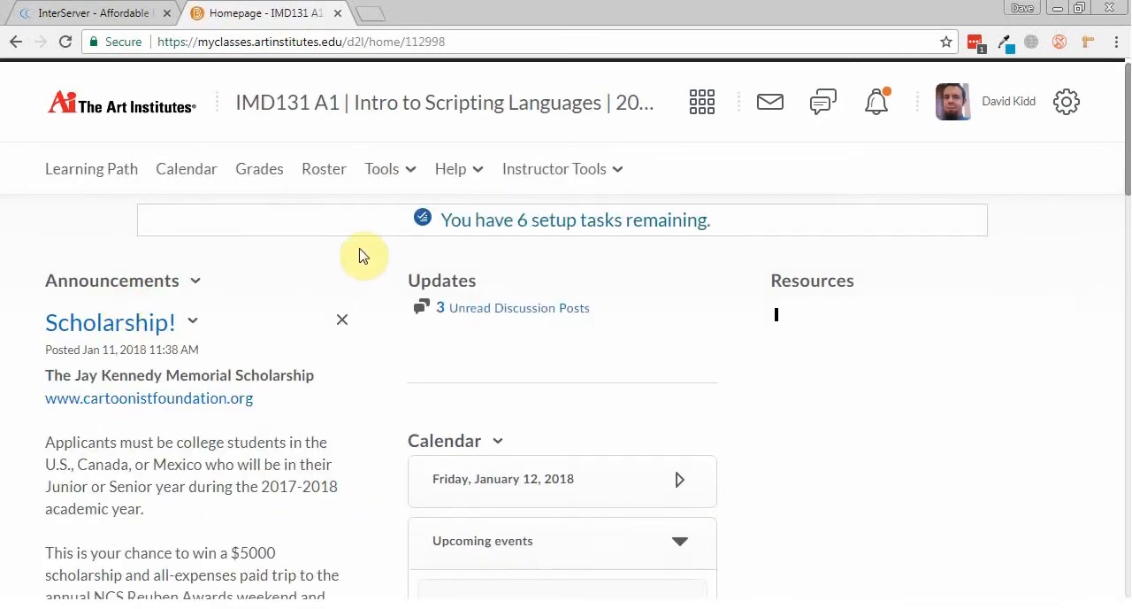
Step: Switch to the InterServer website and open the login to reach the customer portal
click(96, 16)
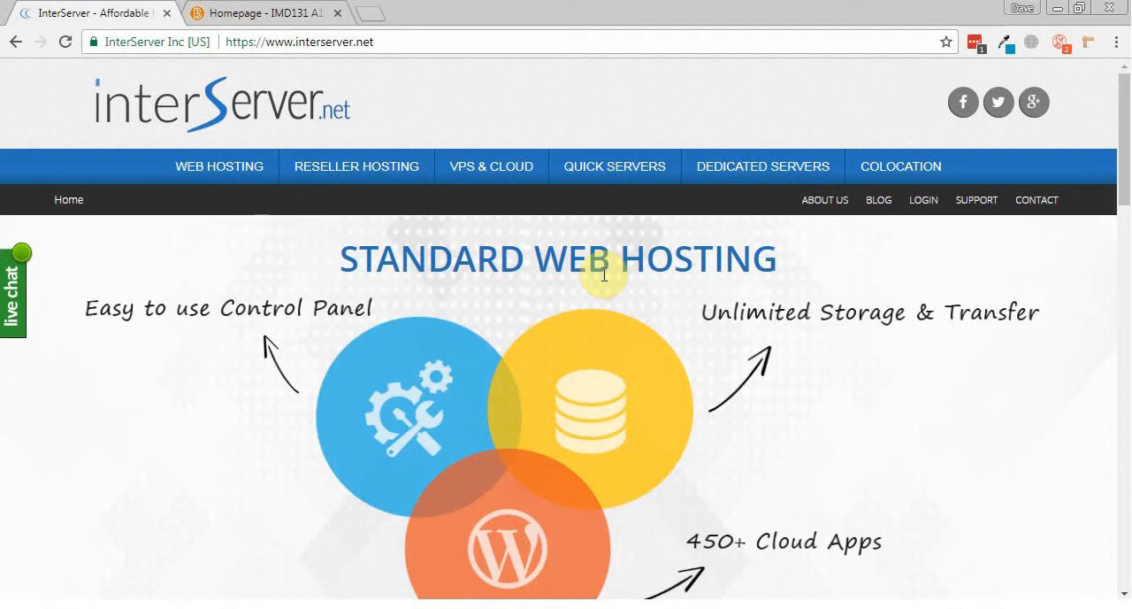
click(246, 11)
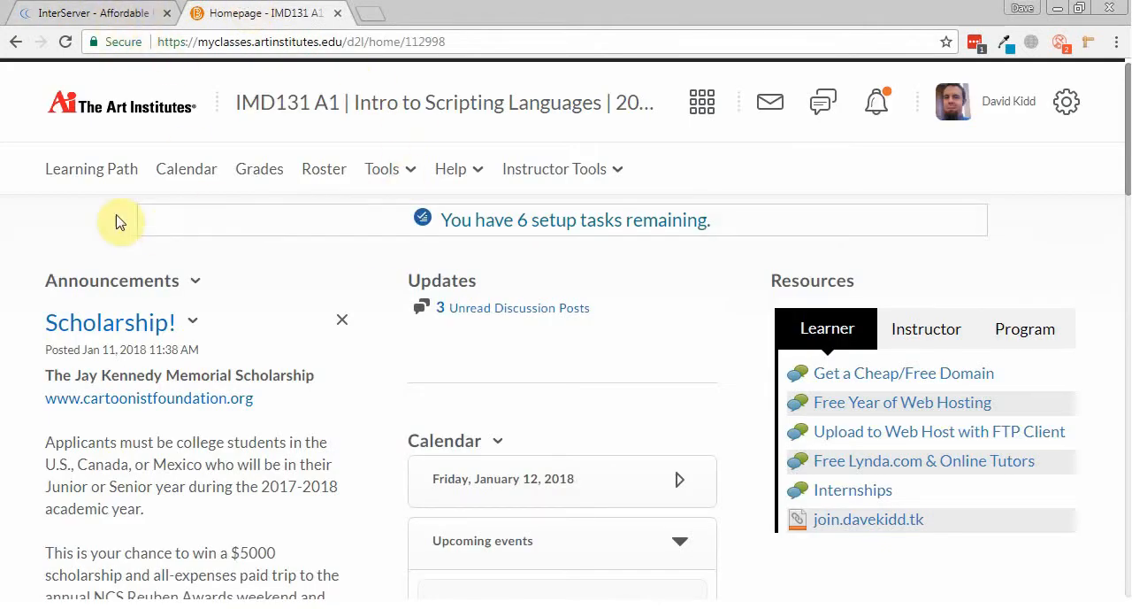
click(71, 13)
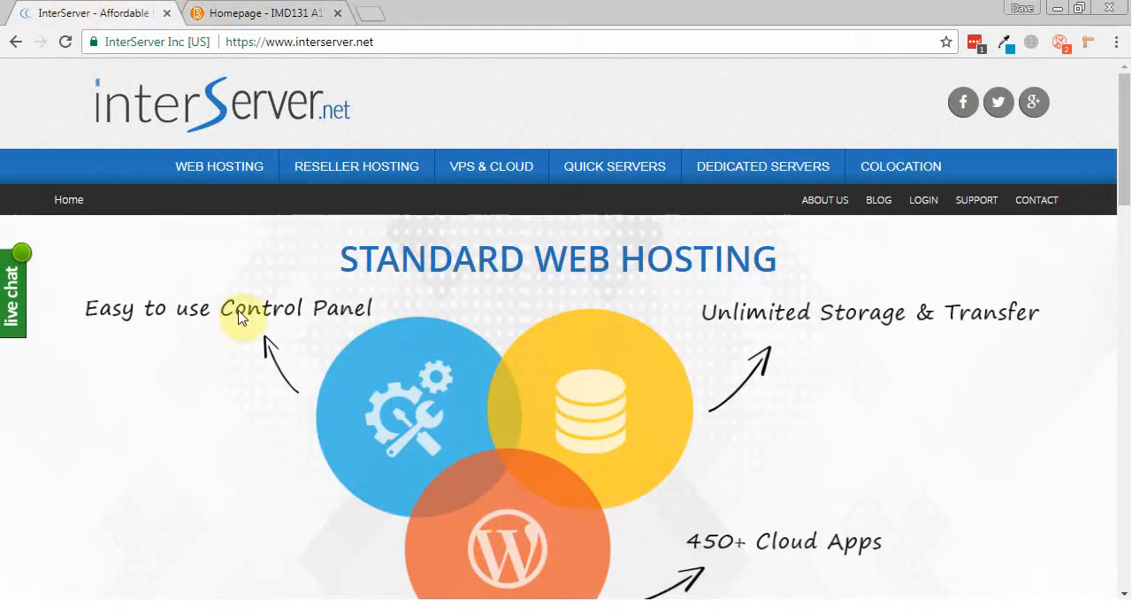
click(927, 202)
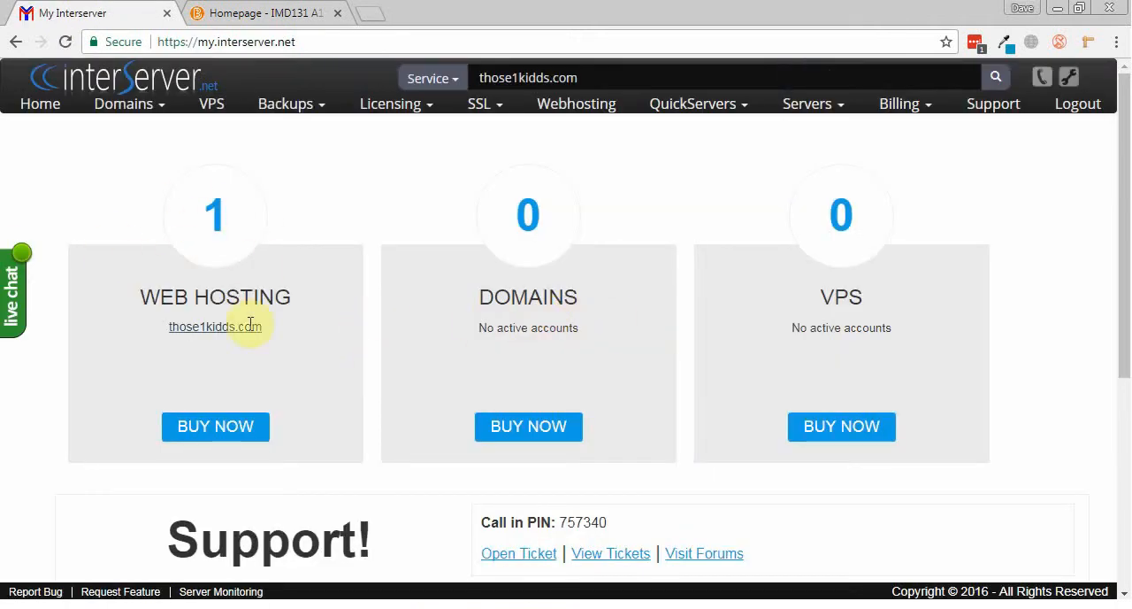
Step: Open the details of the those1kidds.com web hosting package and log in to its cPanel
click(206, 332)
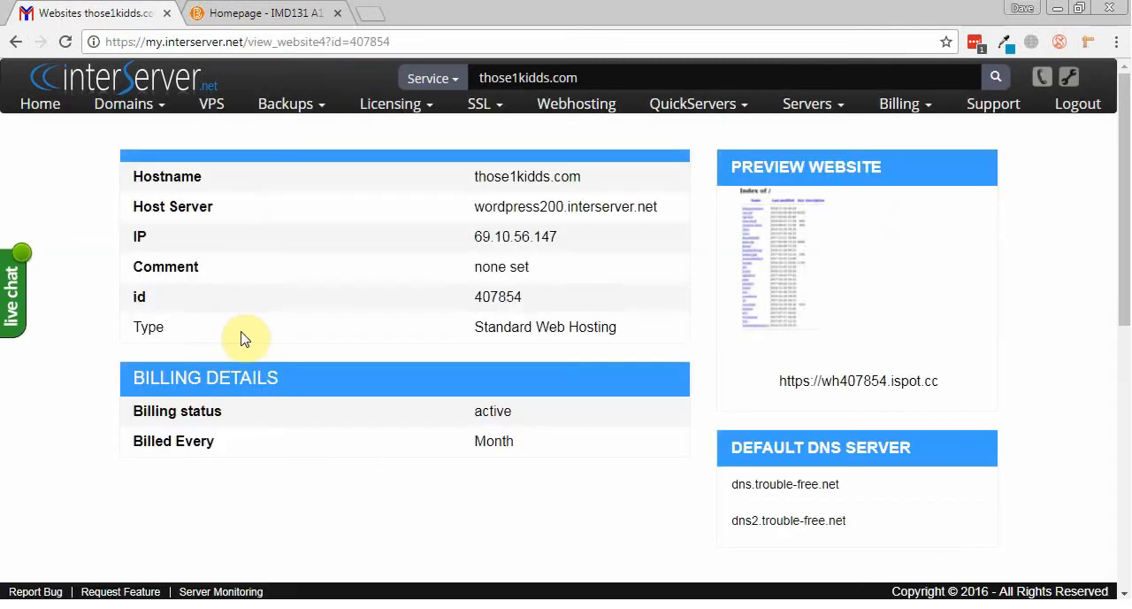
scroll(245, 336, down, 4)
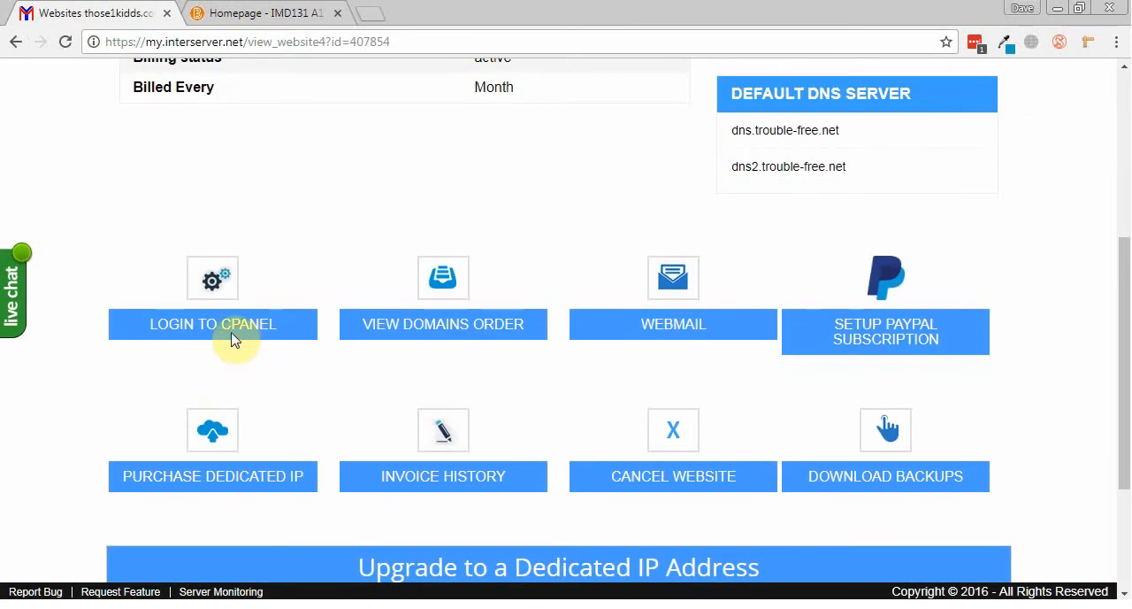
click(222, 330)
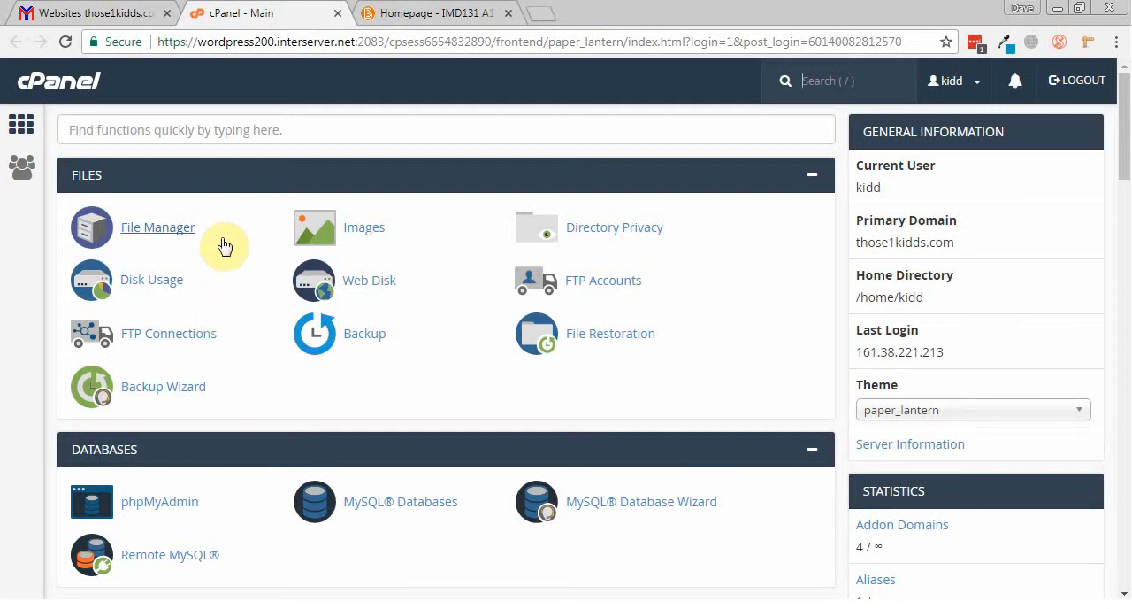
Step: Open FTP Accounts and enter admin as the login for a new FTP account on those1kidds.com
click(608, 281)
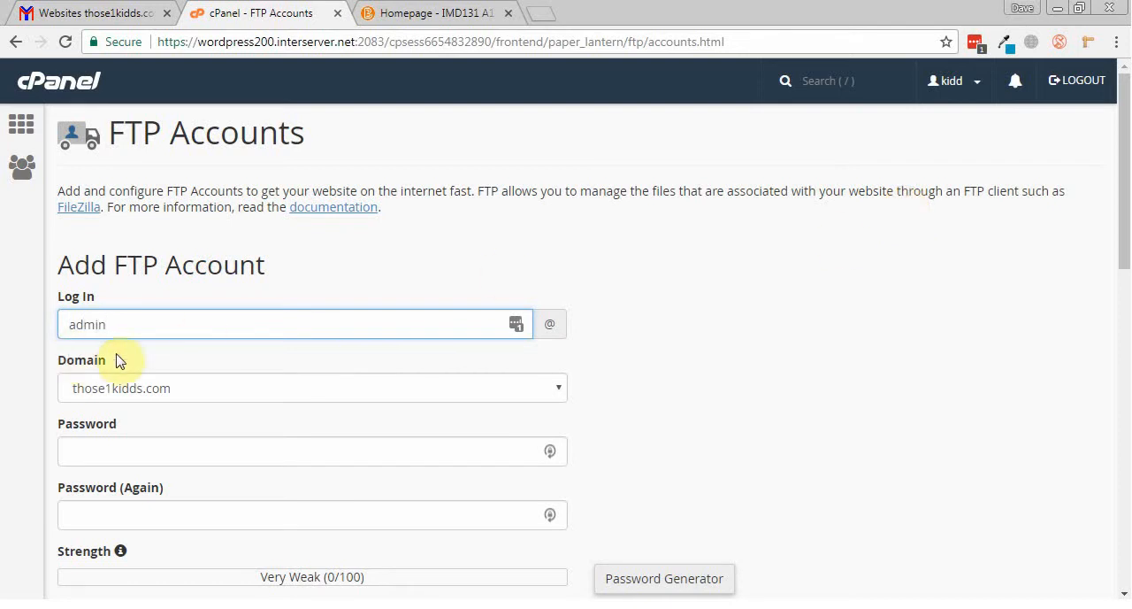
click(122, 326)
drag(180, 323, 35, 328)
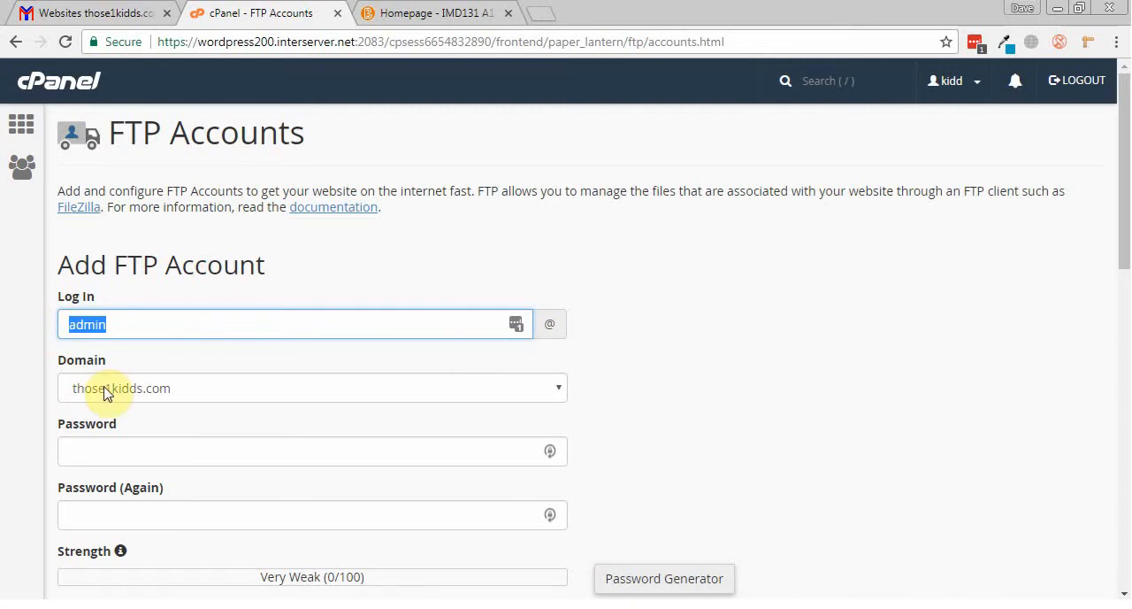
click(157, 324)
scroll(159, 324, down, 2)
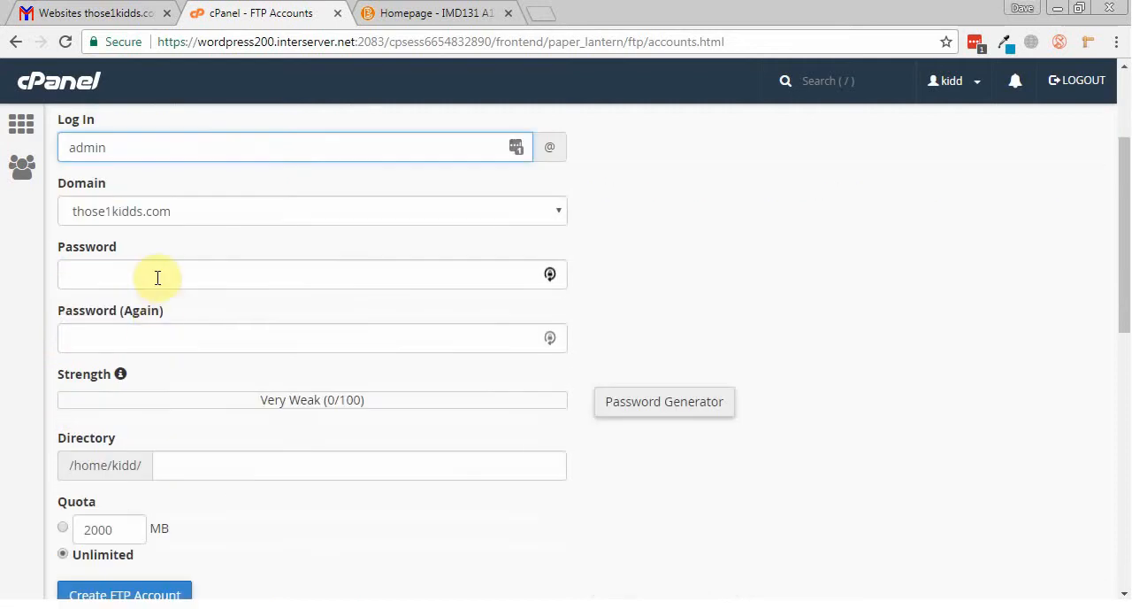
Step: Fill in the new FTP account's password and repeat it in the confirmation field
click(156, 276)
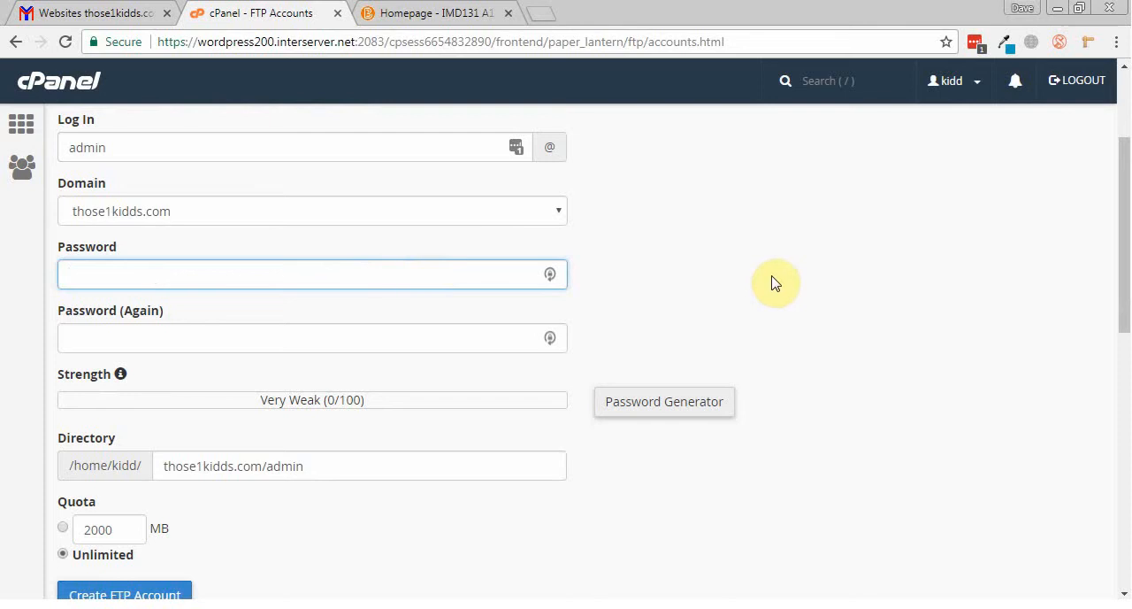
text(p)
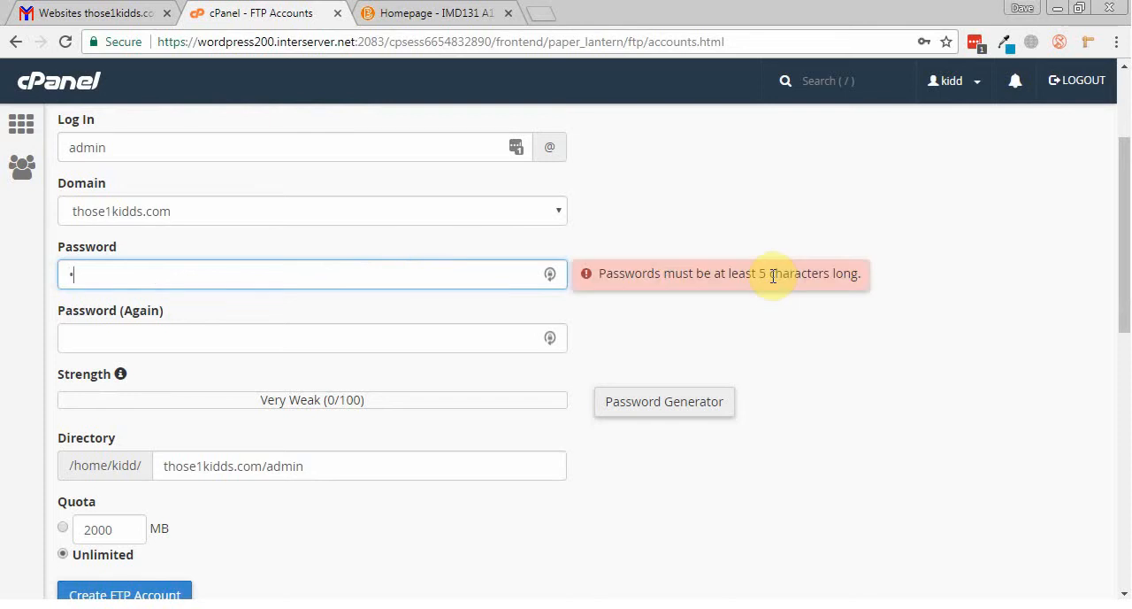
text(••••)
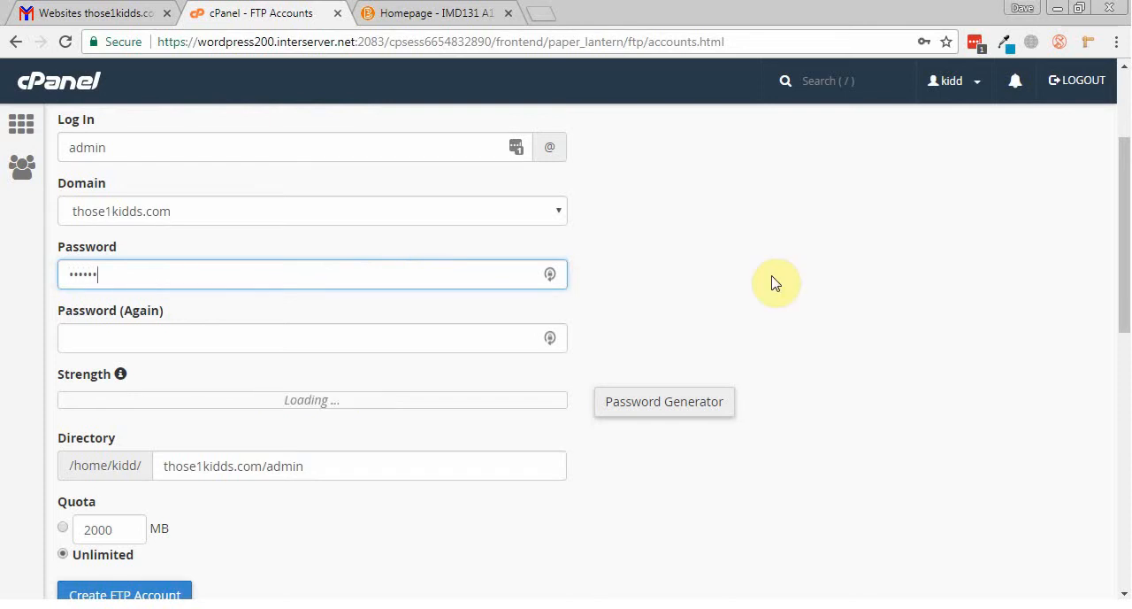
key(Tab)
text(••)
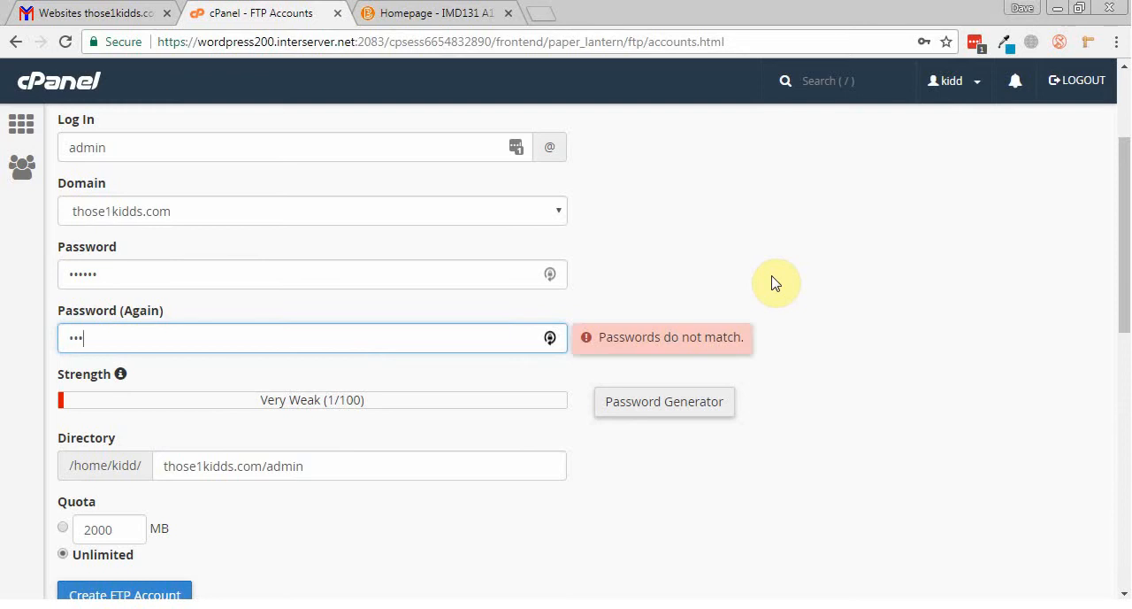
text(•)
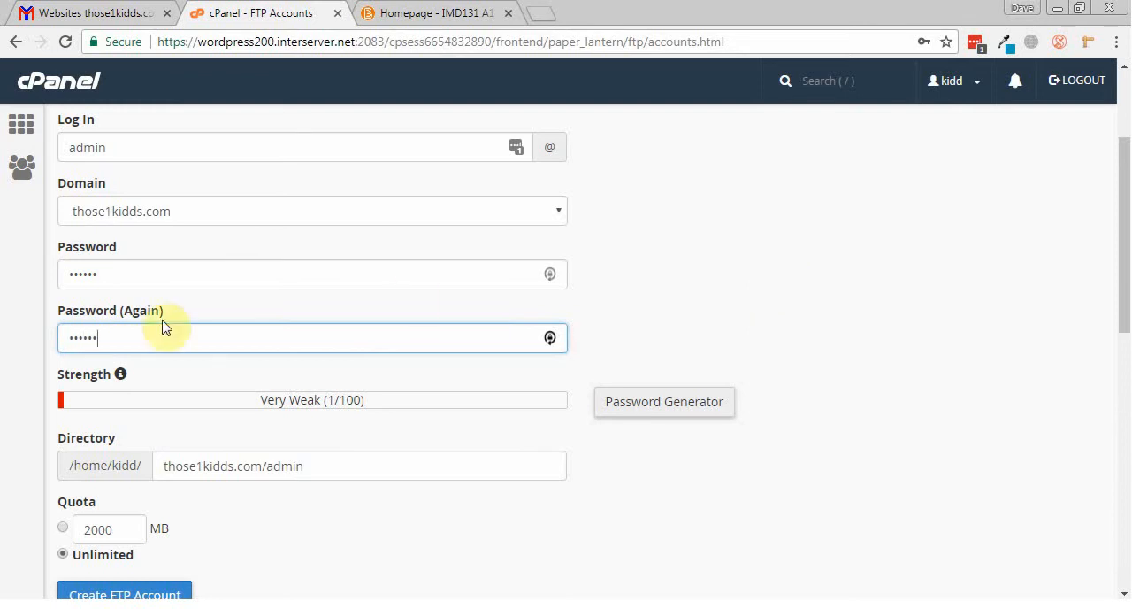
drag(253, 400, 384, 402)
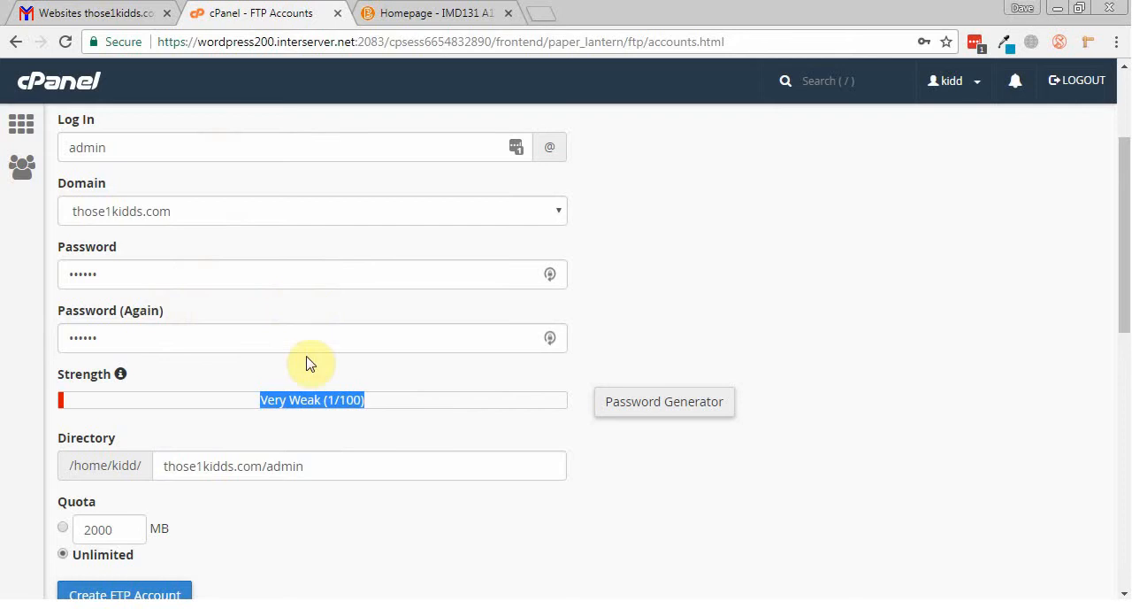
scroll(308, 399, up, 1)
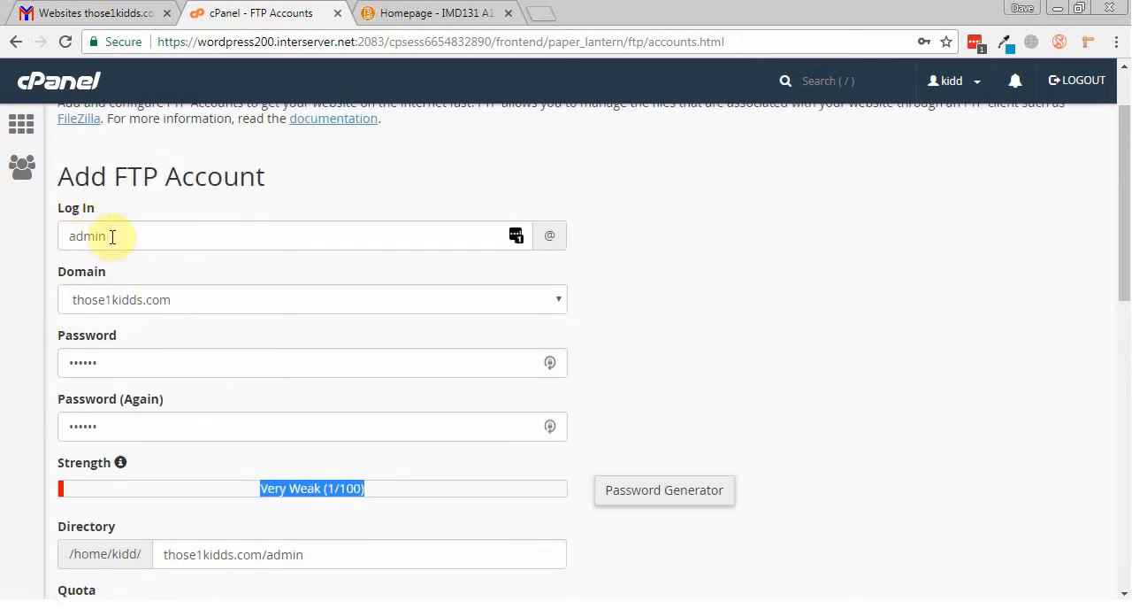
double_click(118, 370)
drag(134, 430, 60, 431)
scroll(60, 431, down, 2)
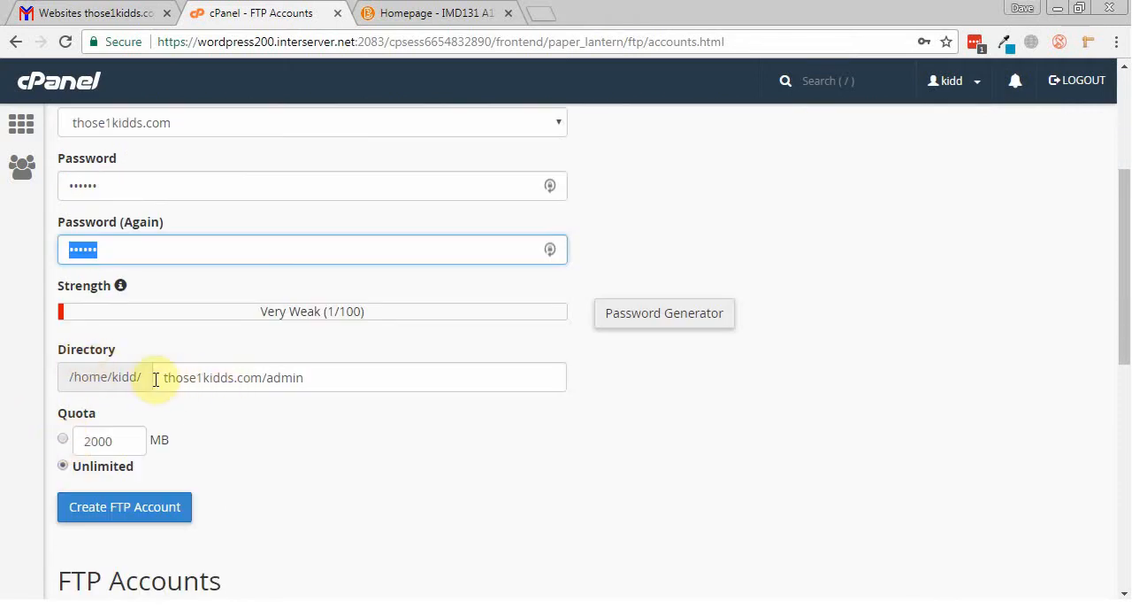
drag(157, 380, 513, 379)
key(BackSpace)
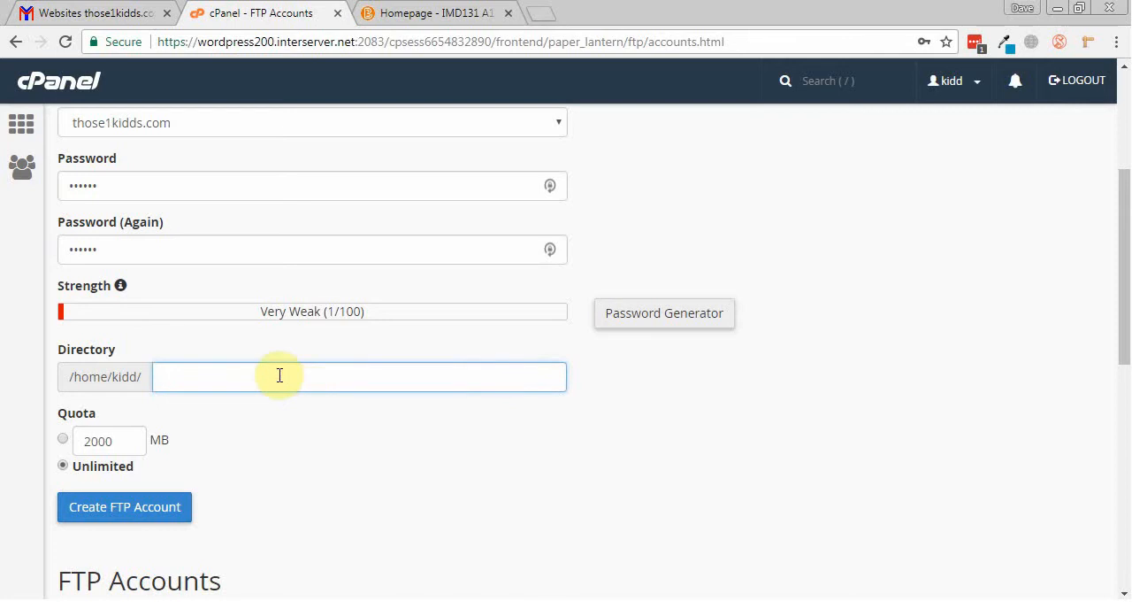
key(ctrl+z)
click(319, 376)
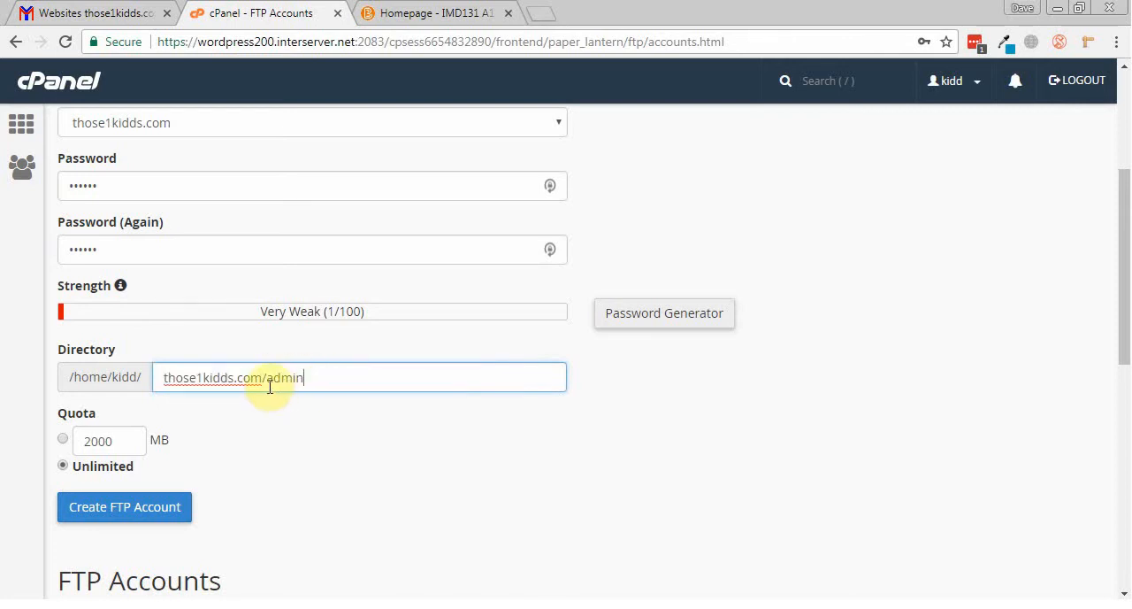
drag(268, 382, 361, 383)
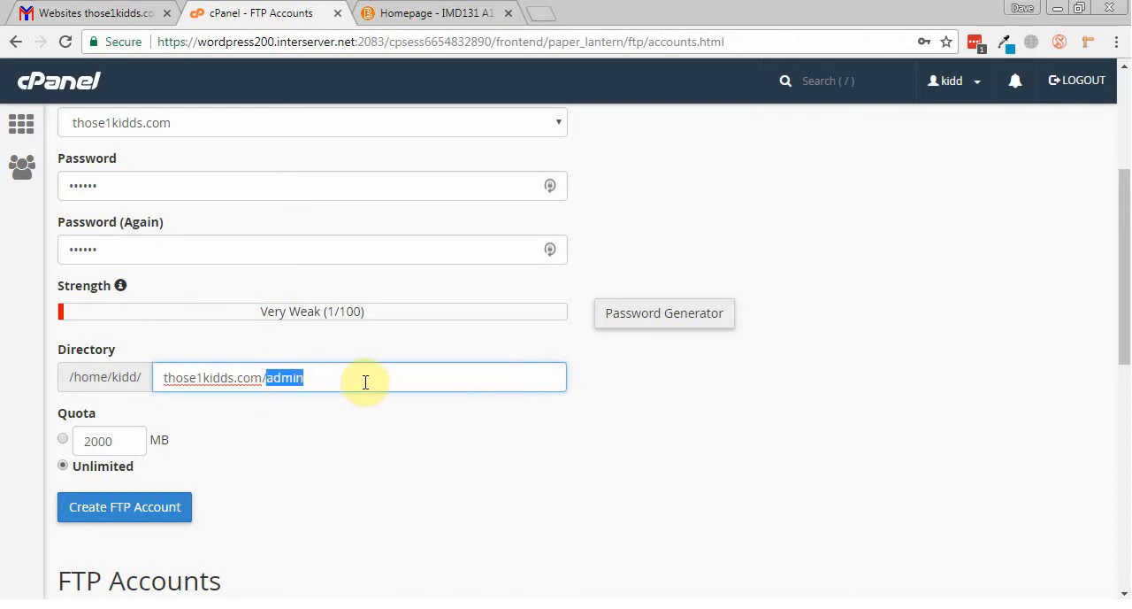
click(270, 383)
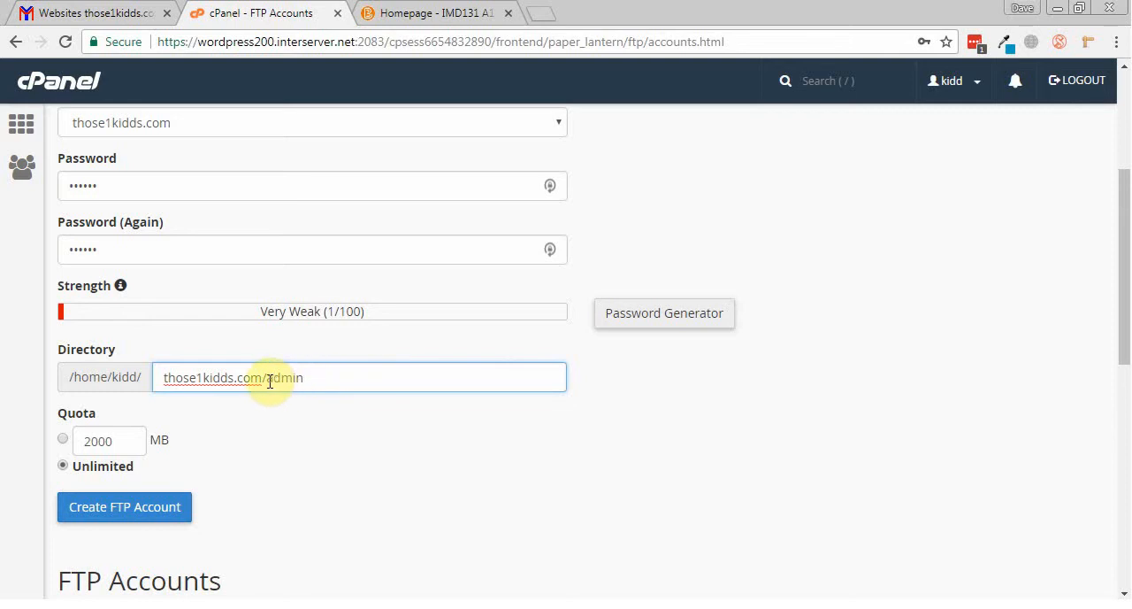
drag(263, 379, 335, 388)
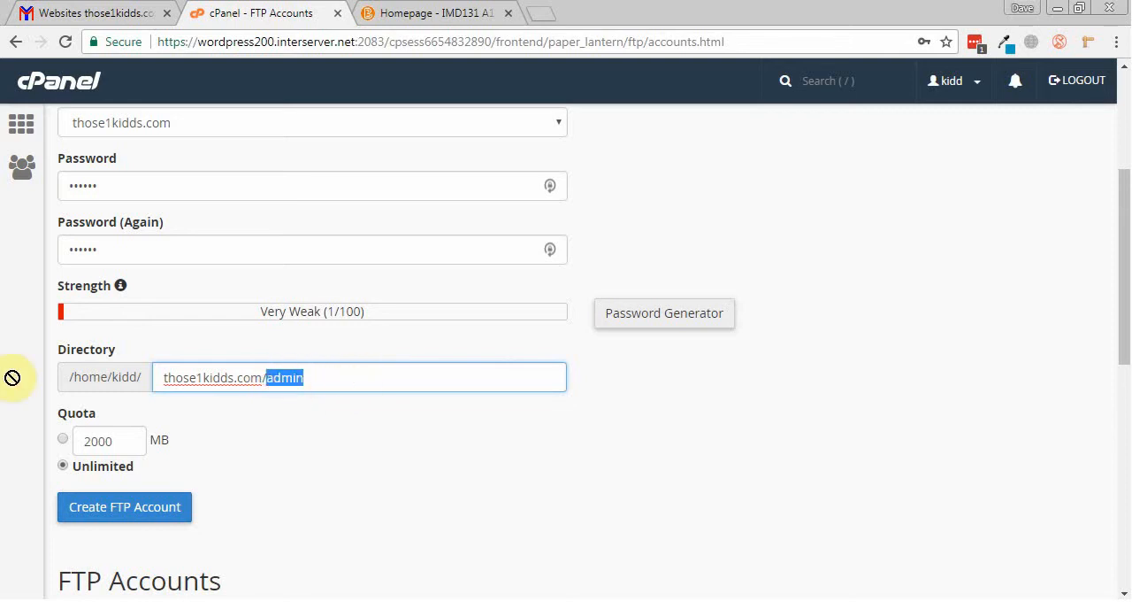
Step: Clear the new account's directory path after /home/kidd/ and create the FTP account
triple_click(349, 374)
key(BackSpace)
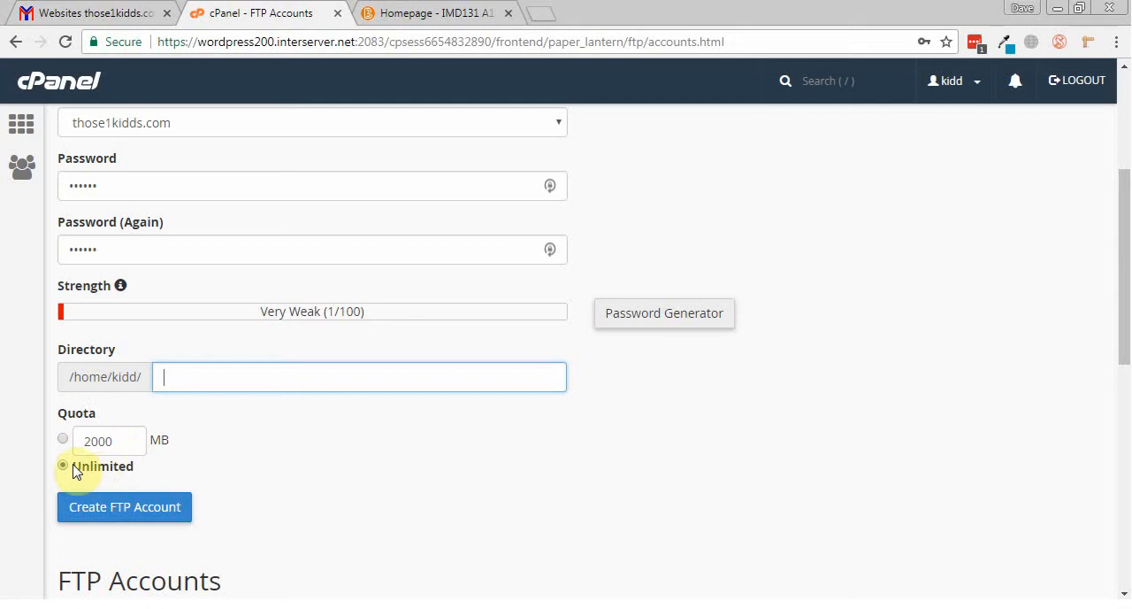
click(159, 505)
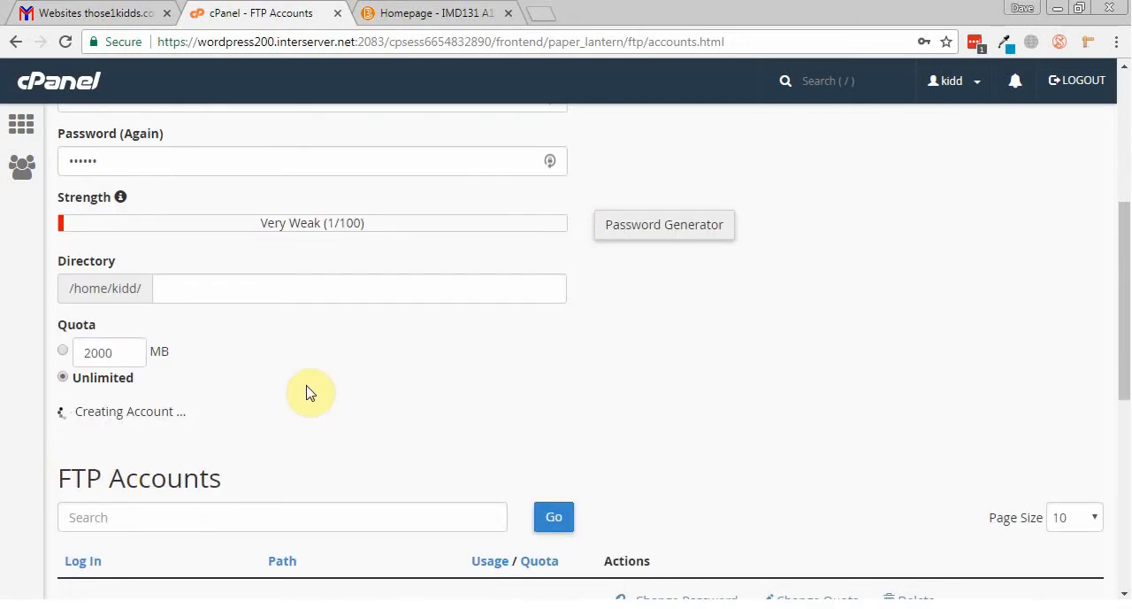
scroll(304, 392, down, 1)
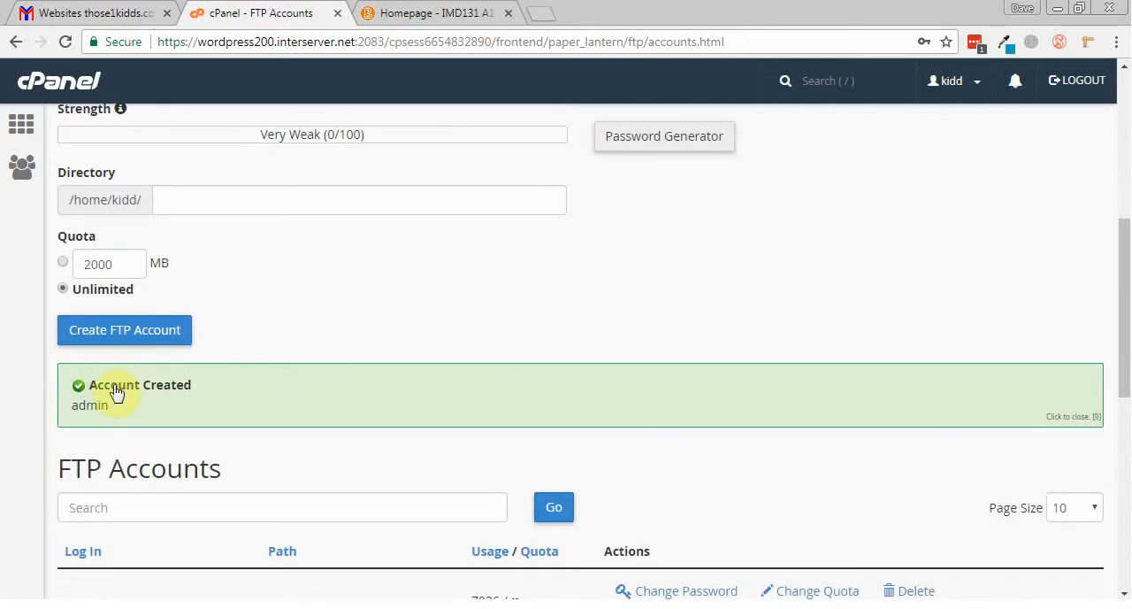
Step: Review the logins and paths in the list of existing FTP accounts, including the new admin account
scroll(183, 383, down, 4)
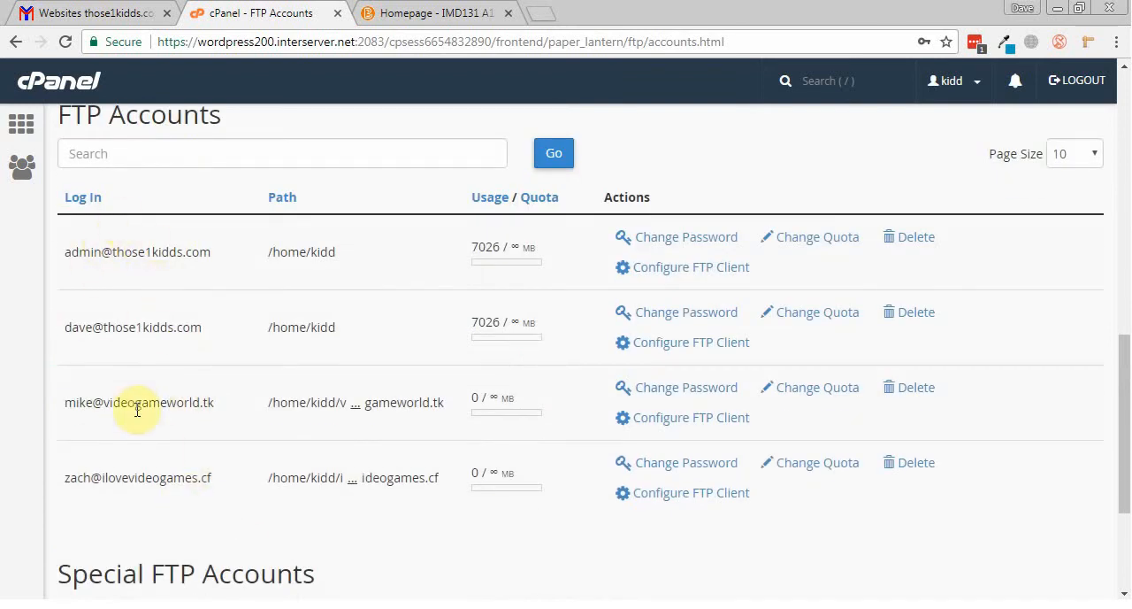
drag(67, 329, 202, 352)
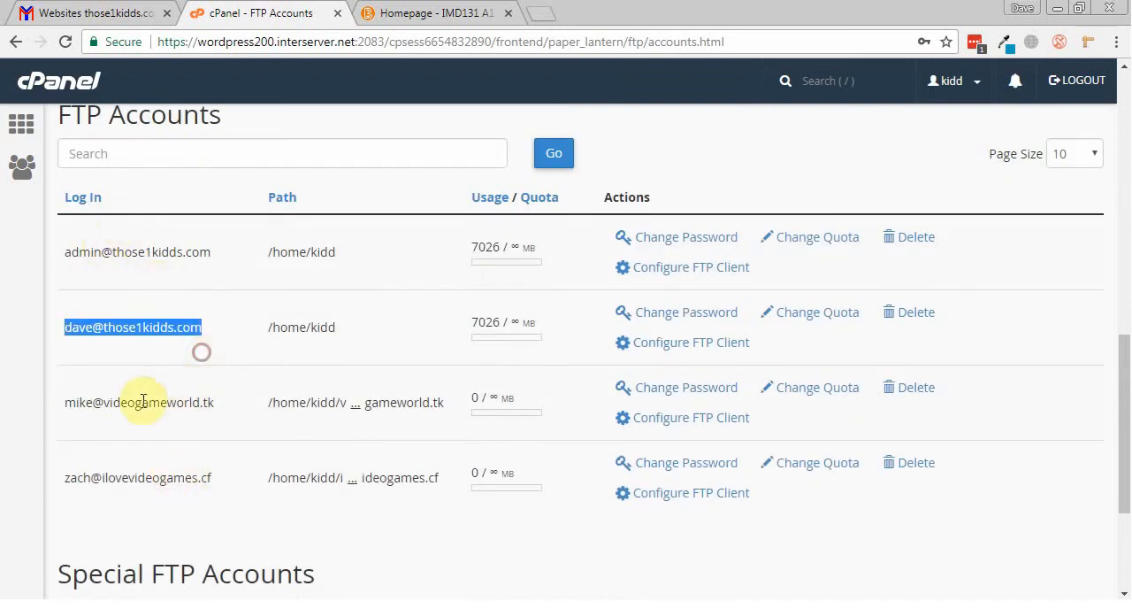
drag(67, 402, 182, 404)
drag(68, 478, 188, 485)
scroll(189, 485, up, 1)
click(65, 333)
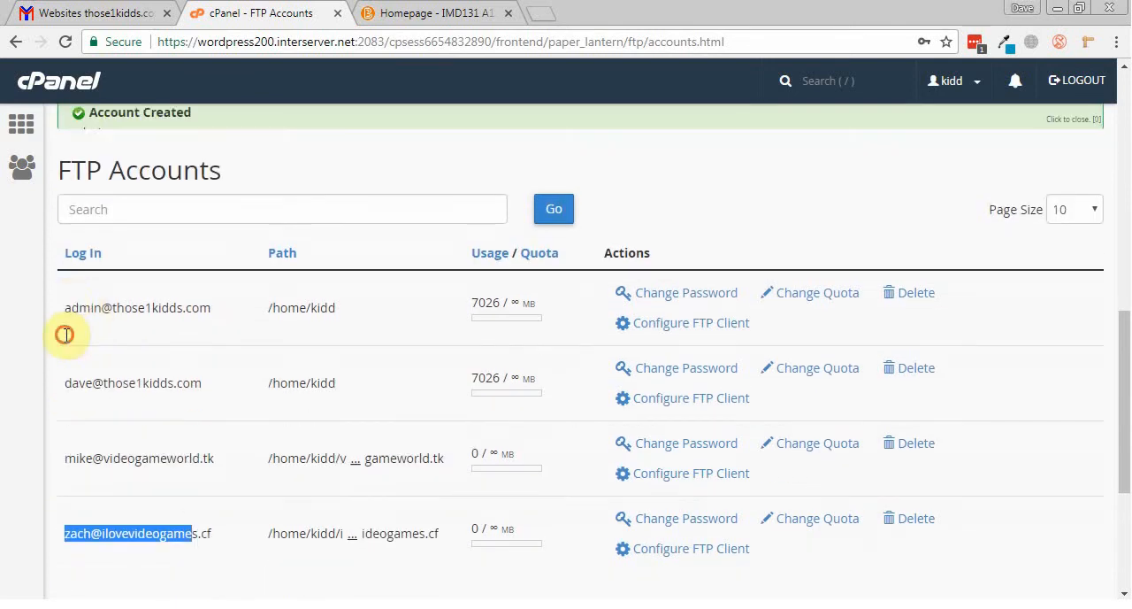
drag(63, 275, 234, 282)
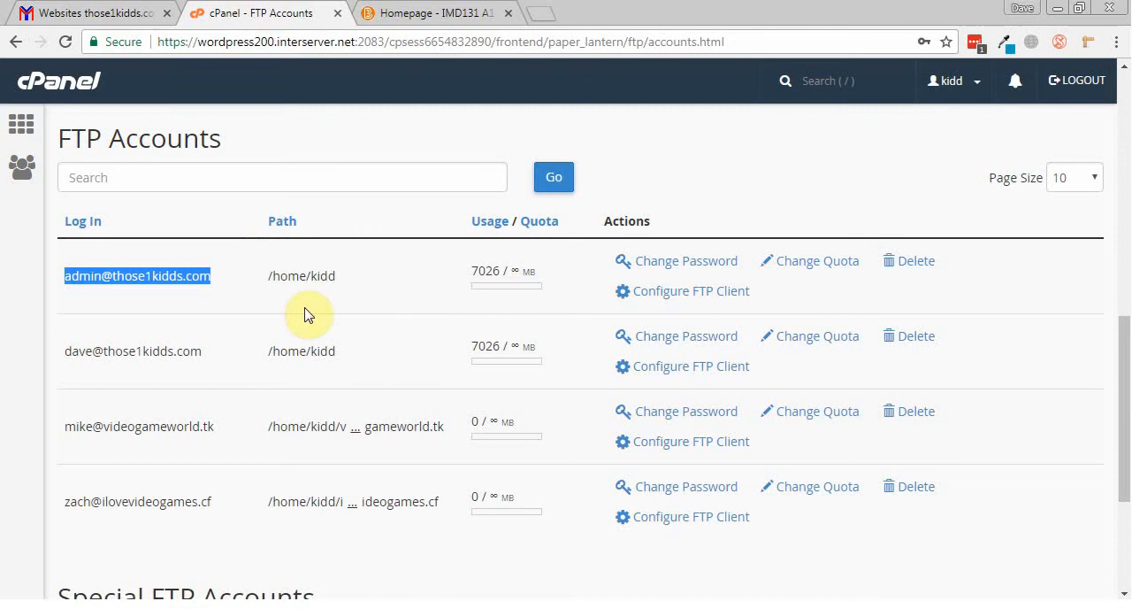
Step: Search Google for filezilla in a new browser tab
click(545, 15)
text(filezill)
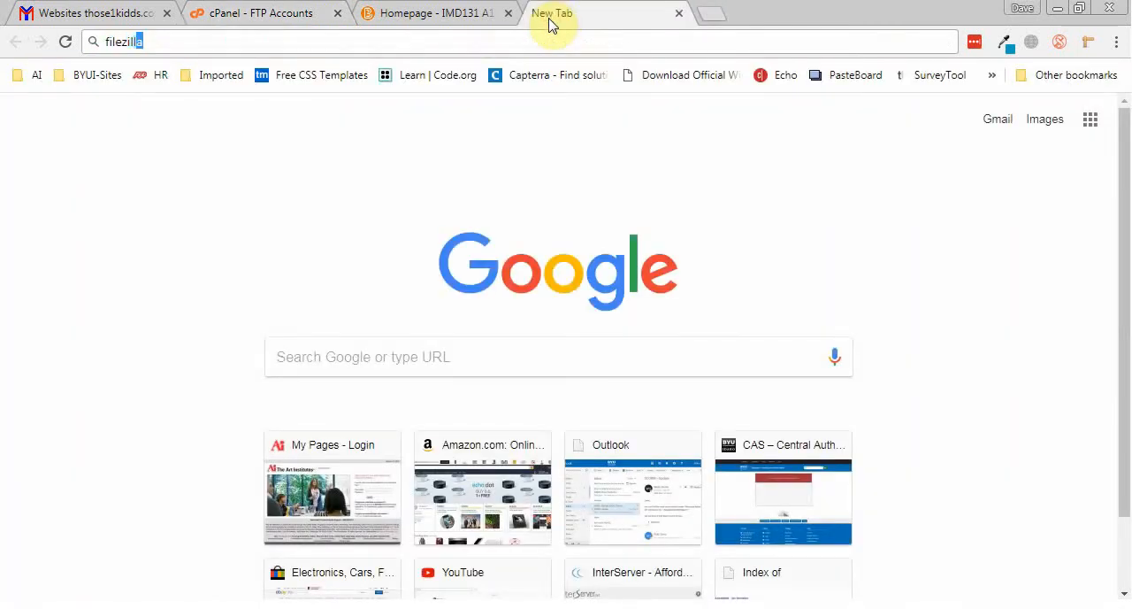
text(a)
key(Return)
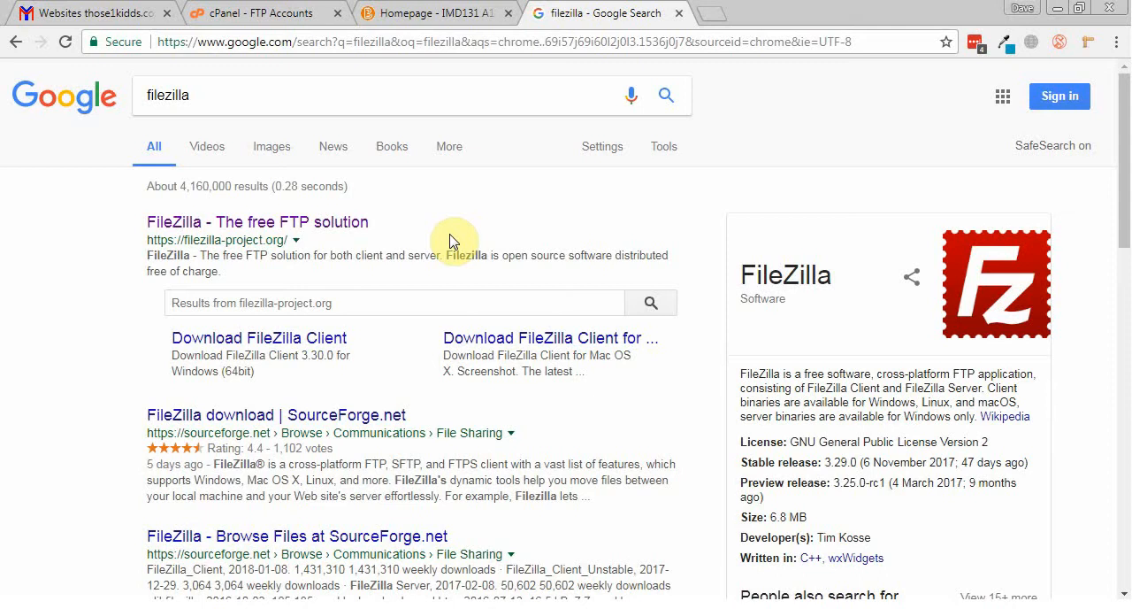
Step: Open the FileZilla project homepage from the search results in a separate tab, then return to the results
middle_click(256, 224)
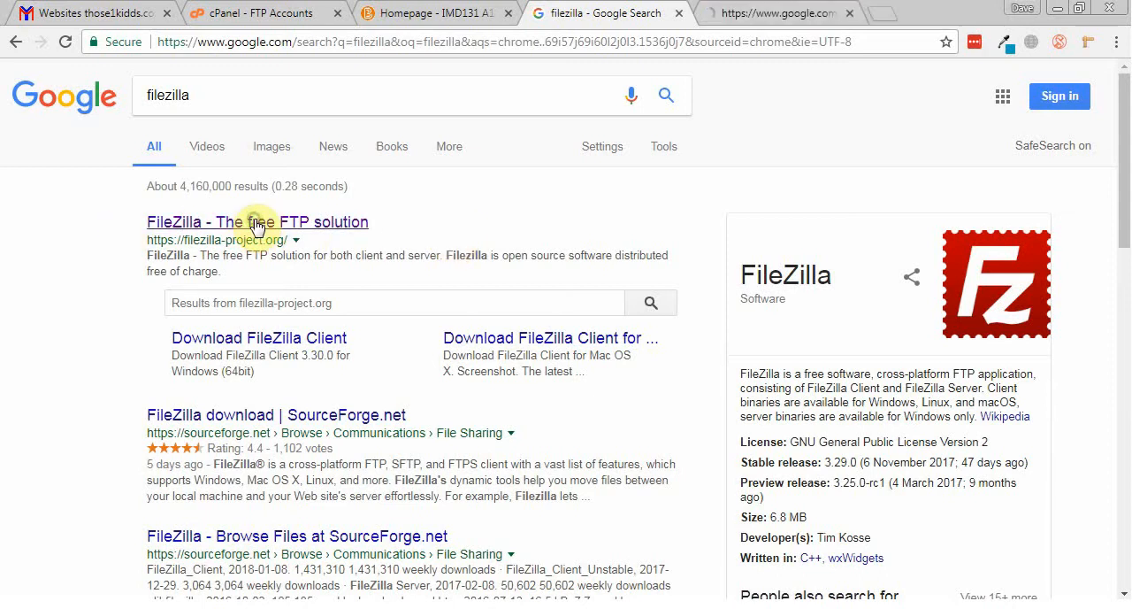
click(766, 13)
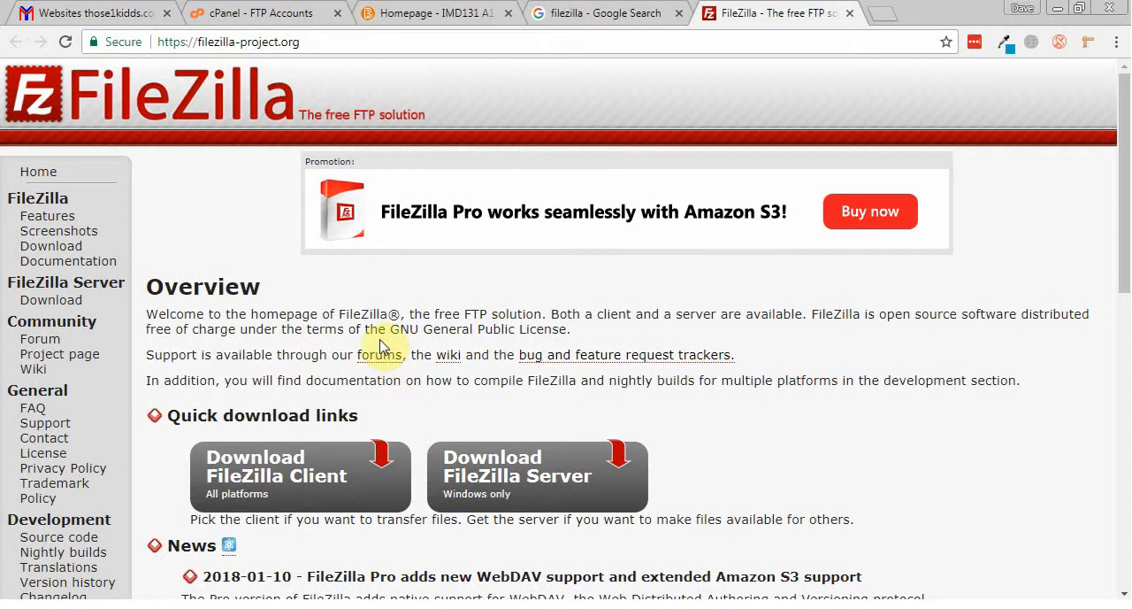
click(588, 12)
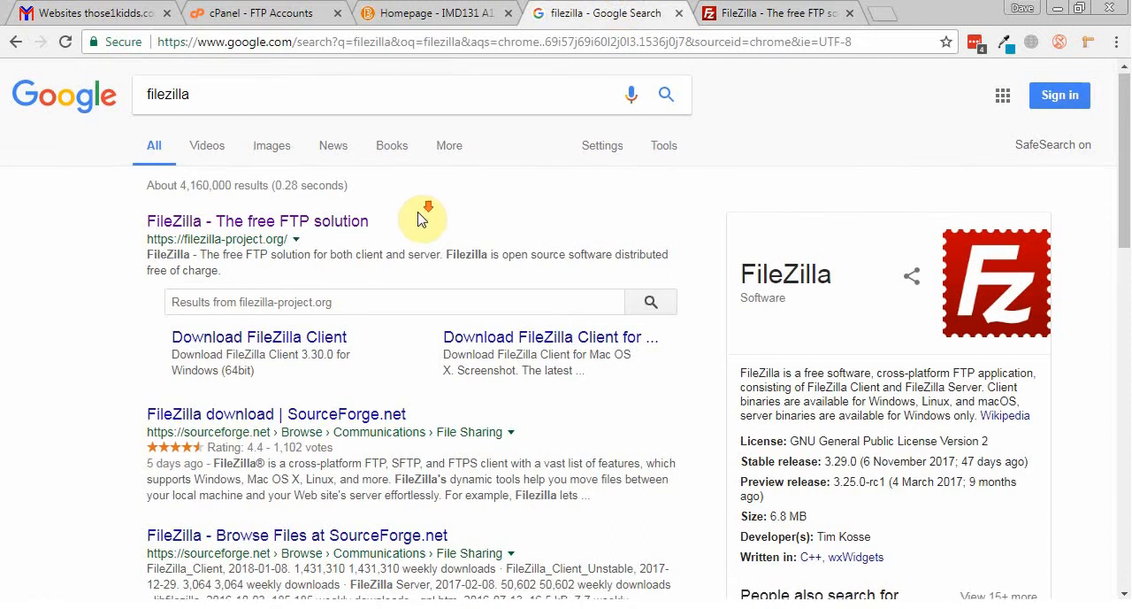
Step: Open the SourceForge FileZilla download page from the search results in a separate tab and look over its summary
scroll(421, 219, down, 1)
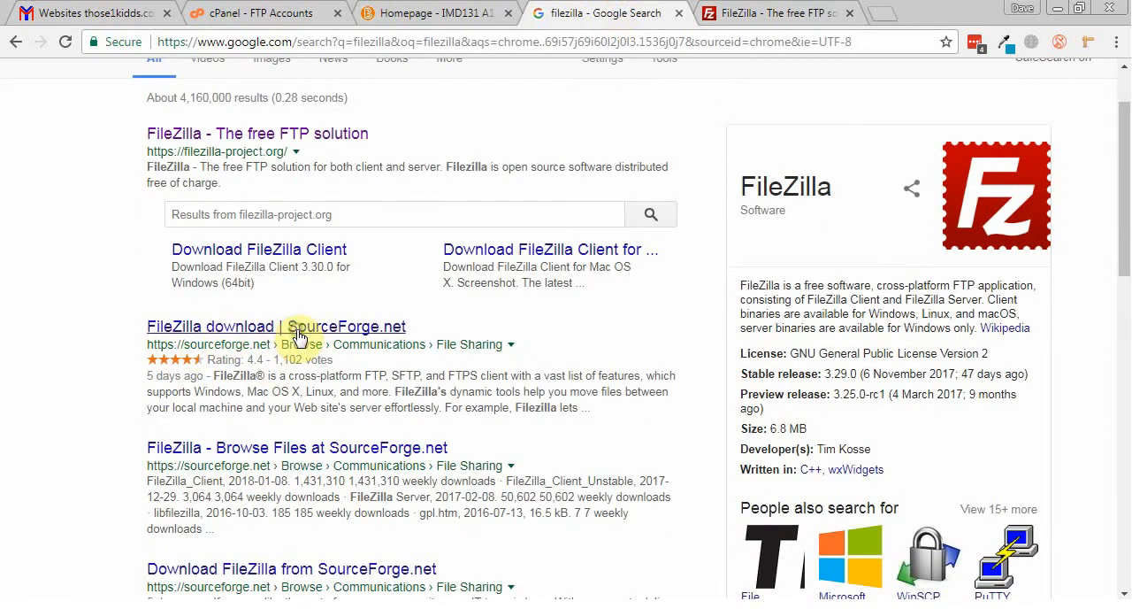
middle_click(298, 337)
click(874, 13)
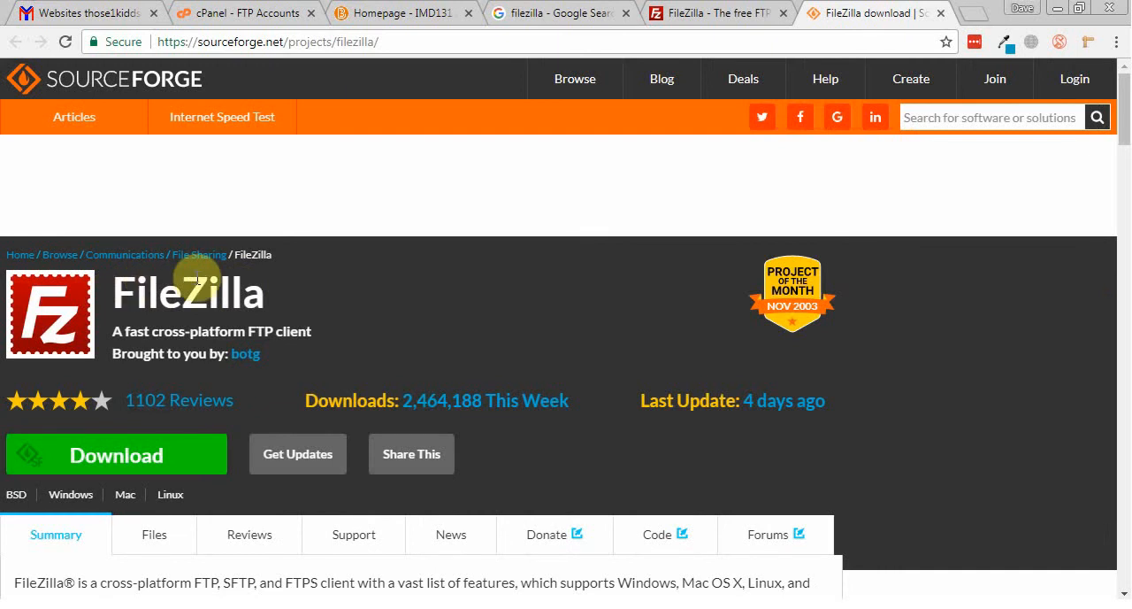
scroll(204, 332, down, 3)
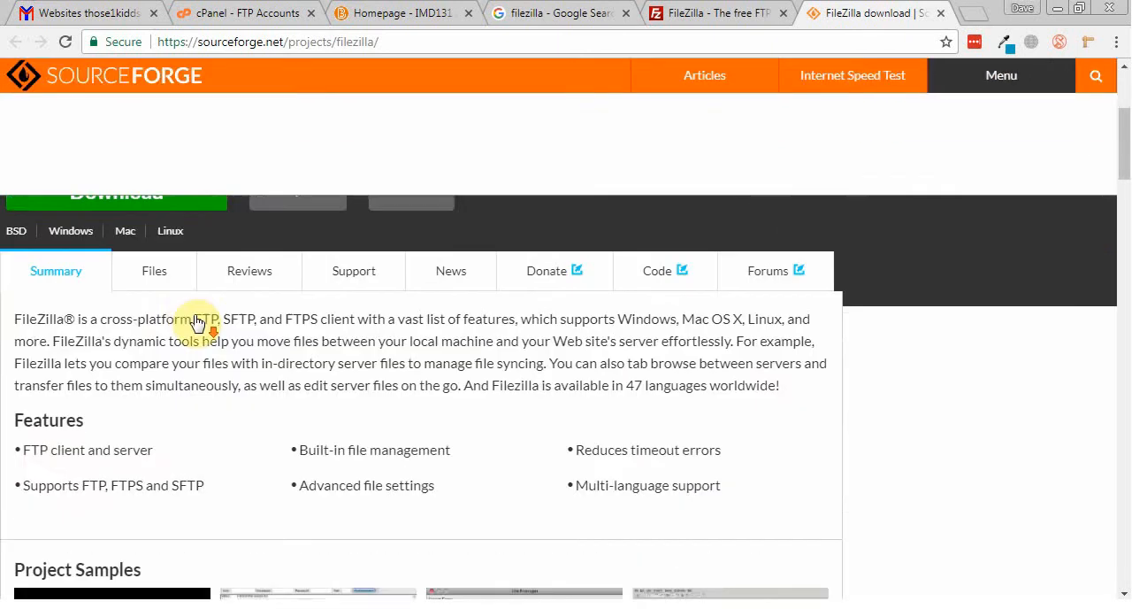
scroll(132, 265, up, 1)
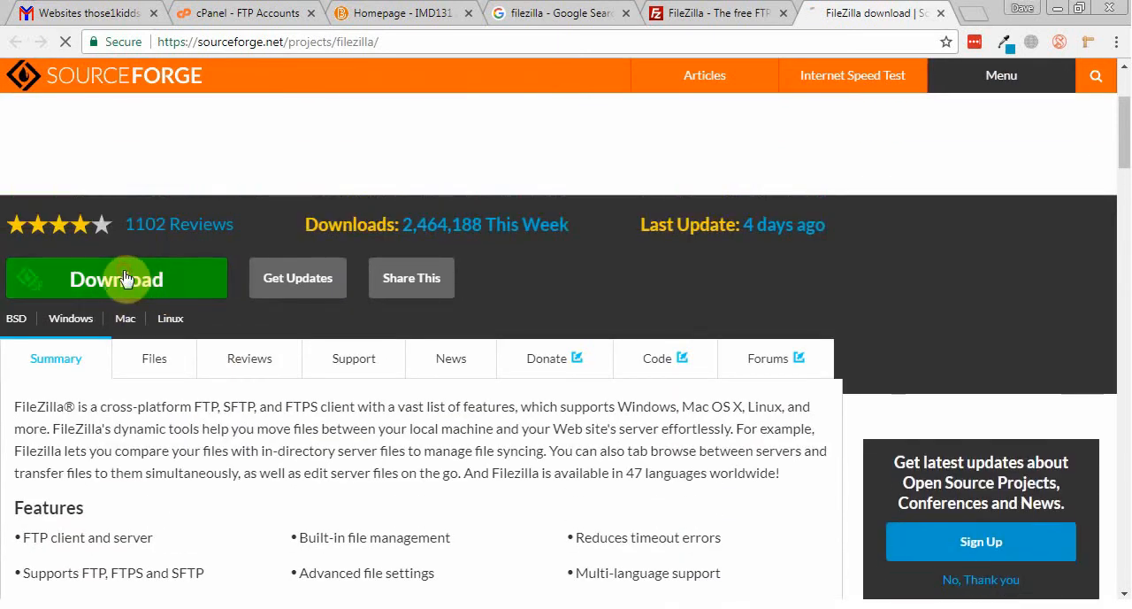
Step: Download FileZilla_3.17.0.1_win64-setup.exe from SourceForge and save it to the Desktop
click(134, 279)
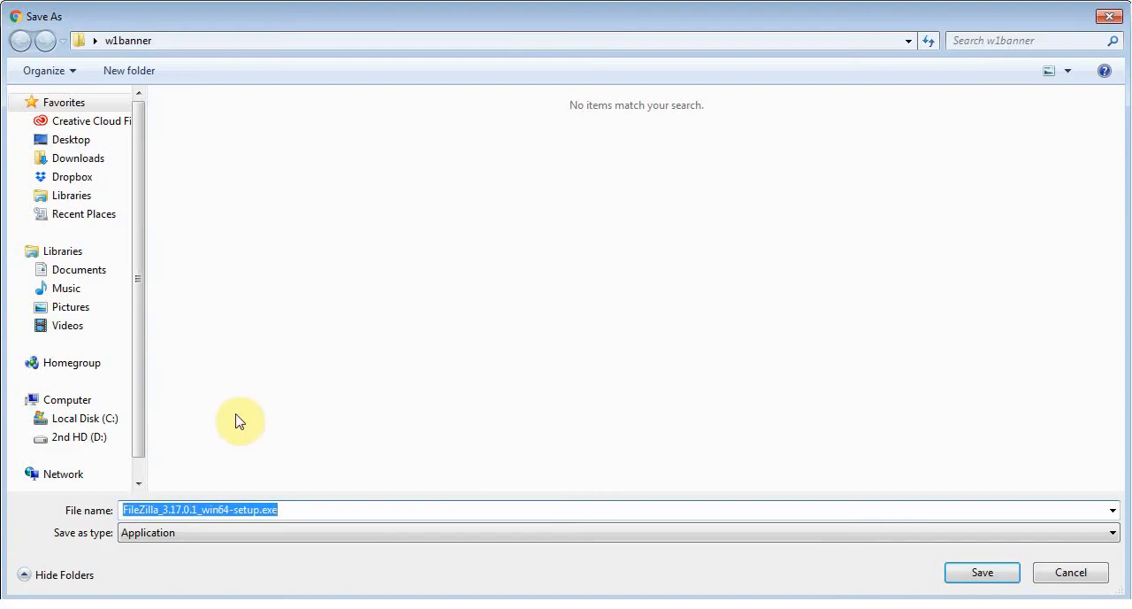
click(76, 143)
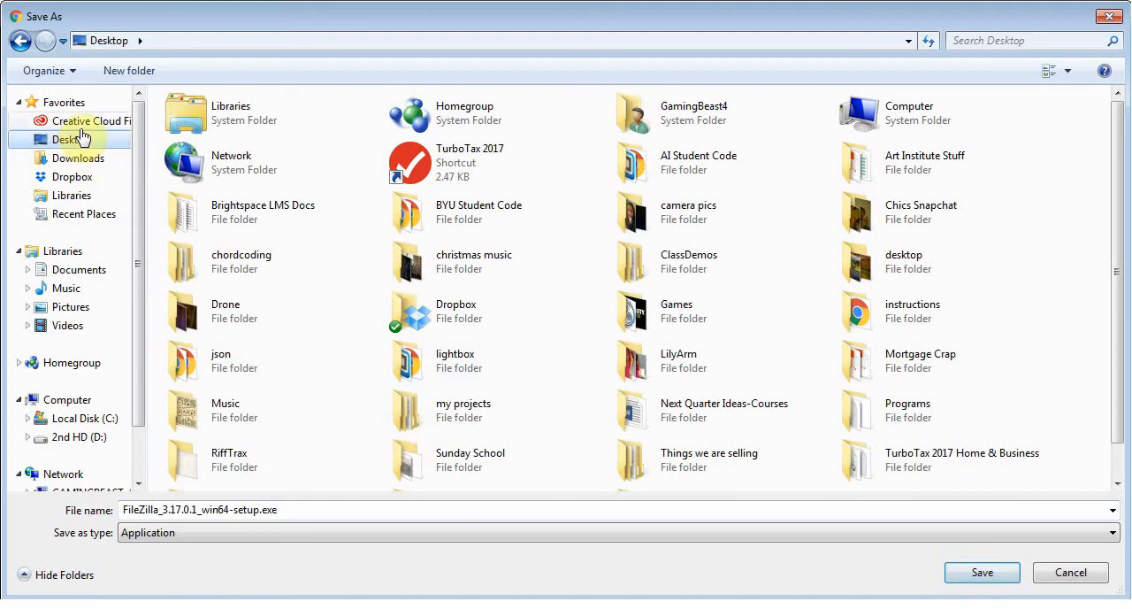
click(982, 571)
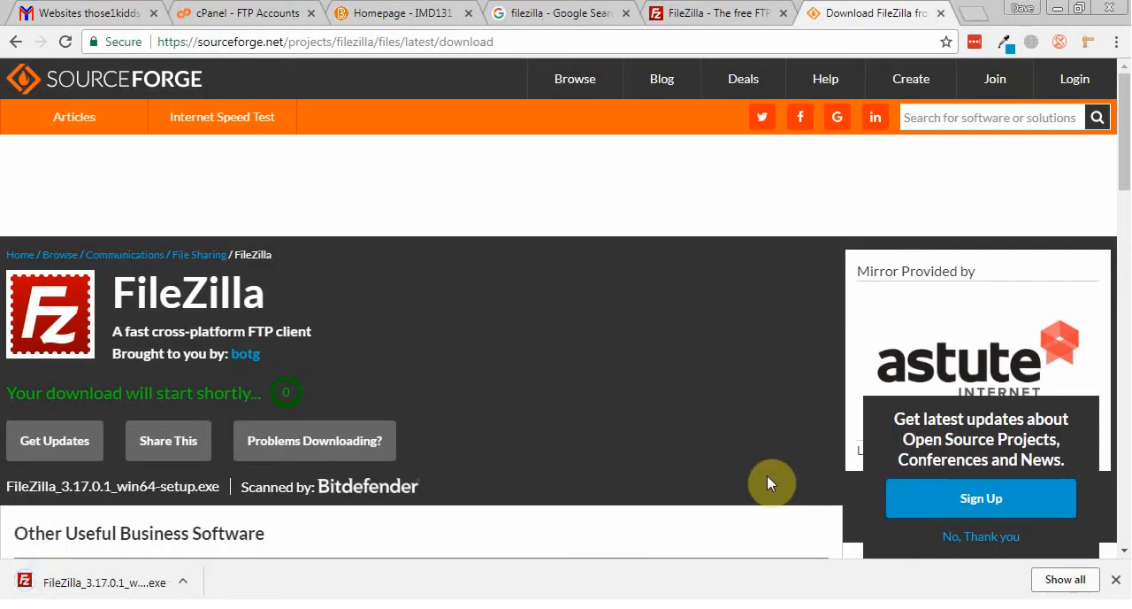
Step: Run the downloaded FileZilla installer with permission to make changes, accept the license, and install it as a downgrade using previous settings
click(99, 582)
click(615, 324)
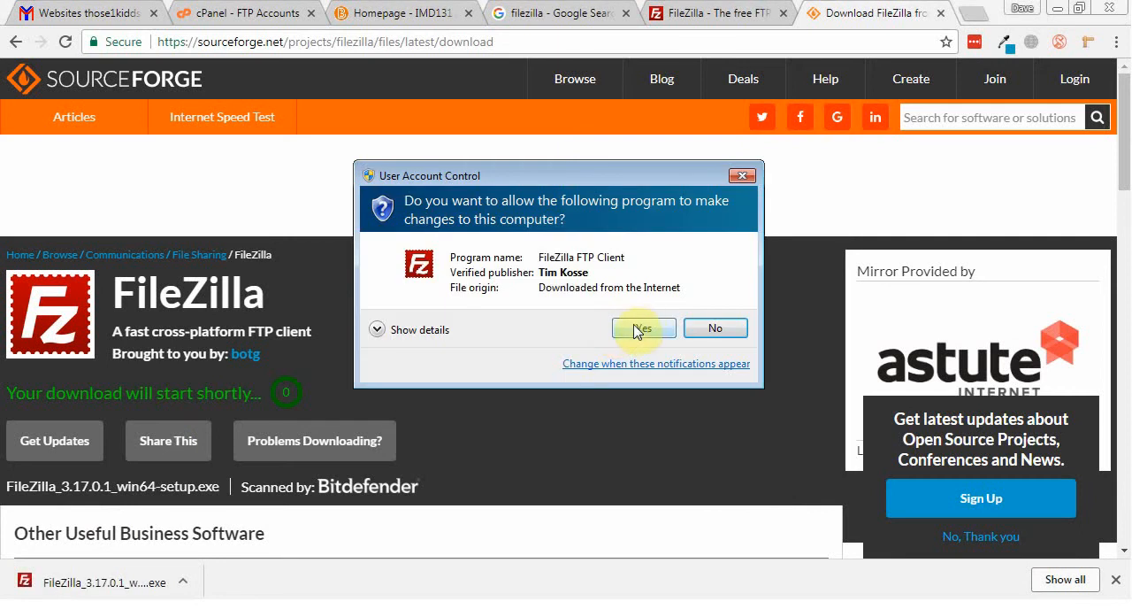
click(644, 329)
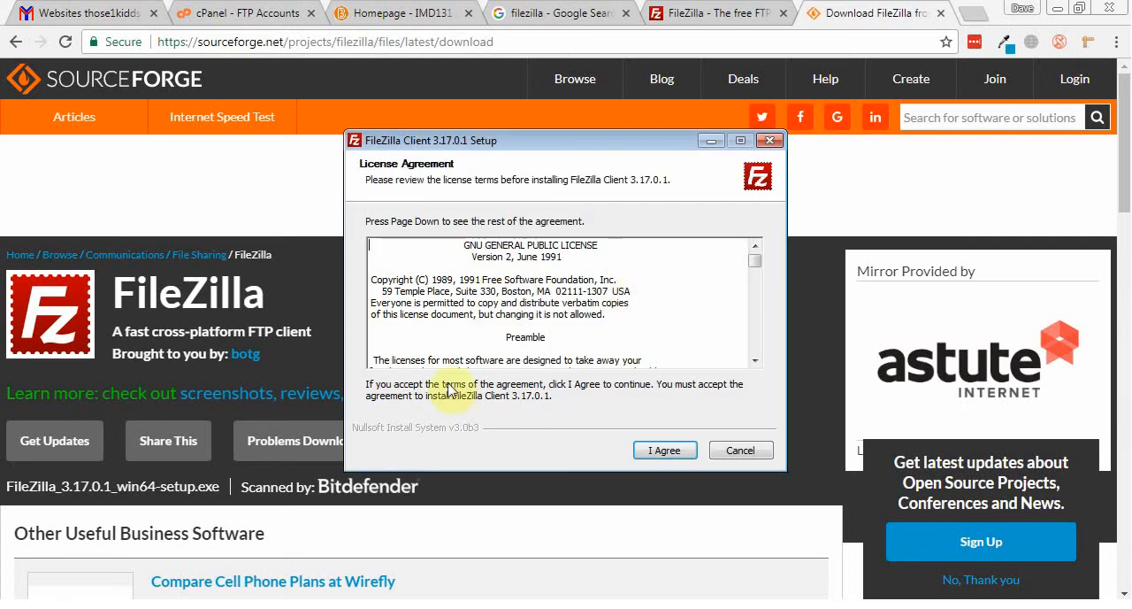
click(648, 453)
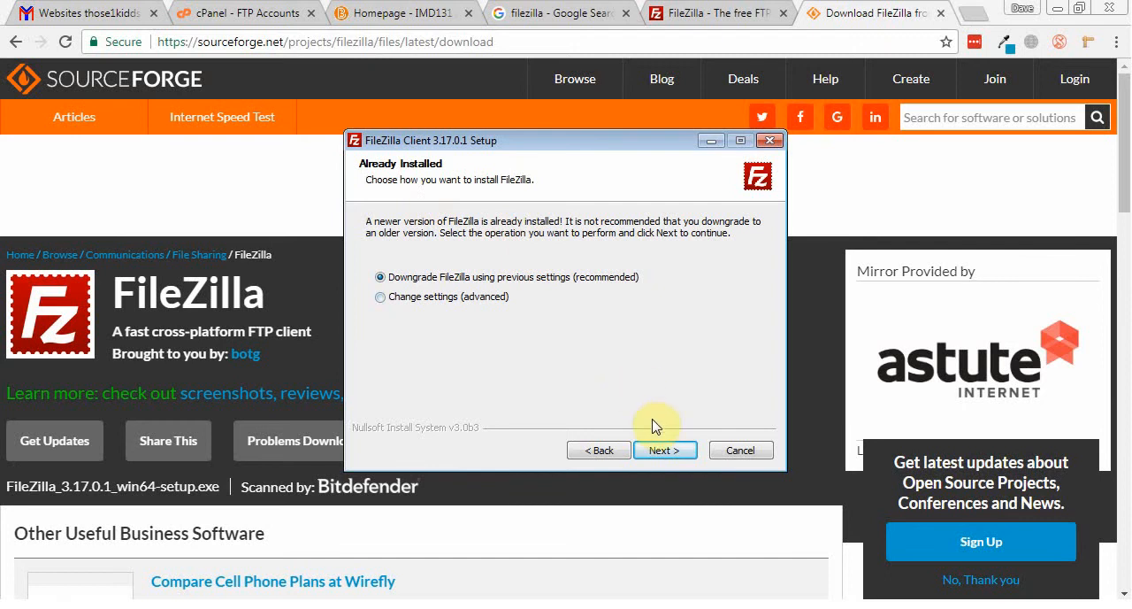
click(664, 451)
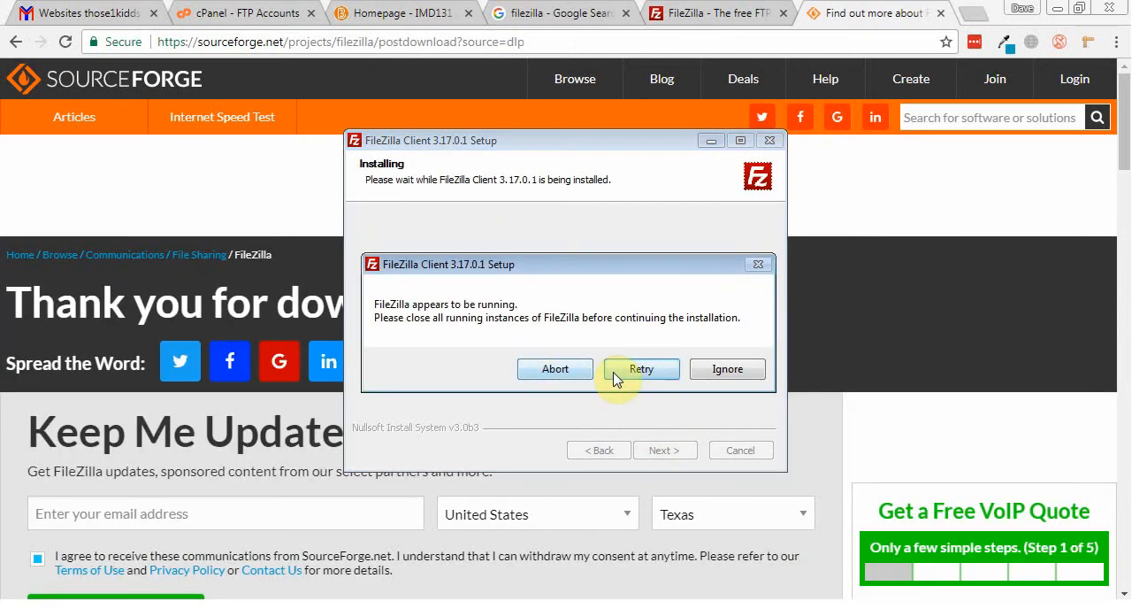
Step: Close the running FileZilla instance, finish the installation with FileZilla starting at once, and dismiss the update dialog
click(442, 605)
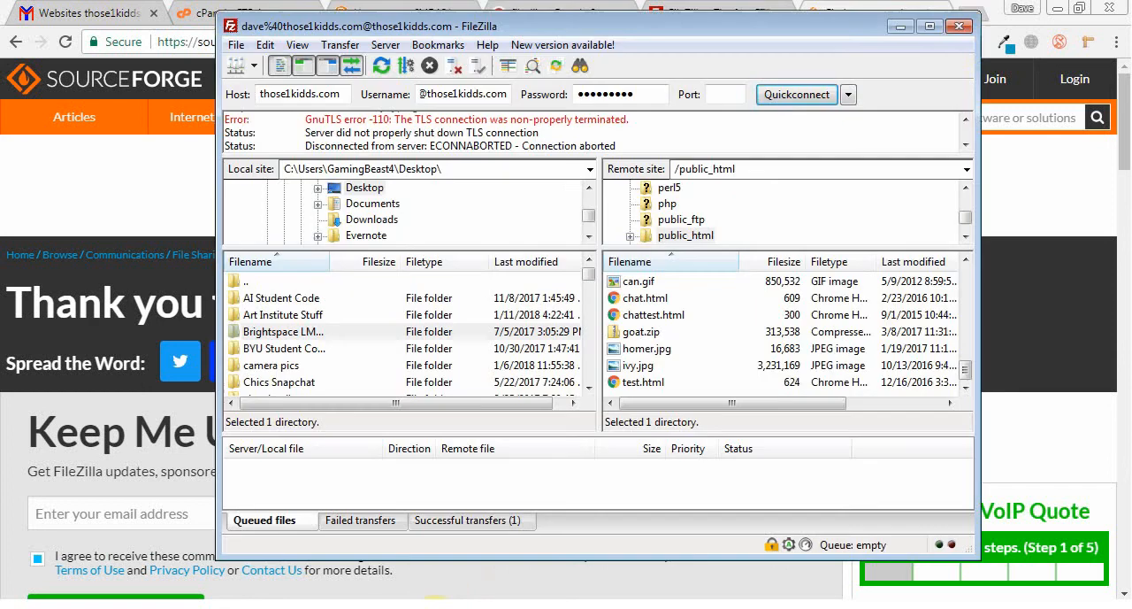
click(960, 36)
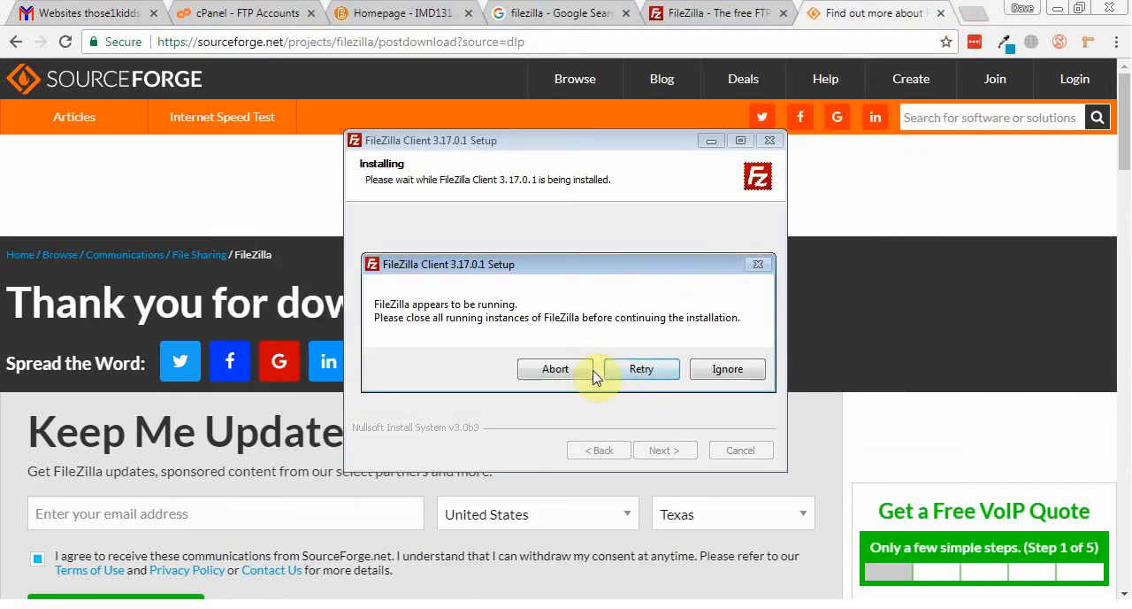
click(640, 374)
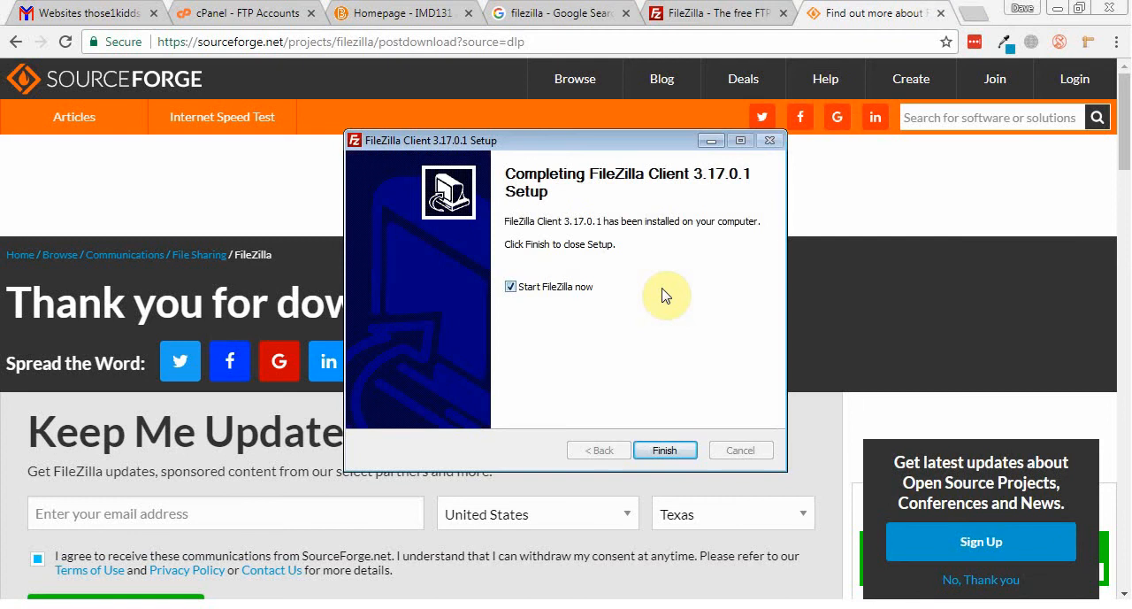
click(664, 449)
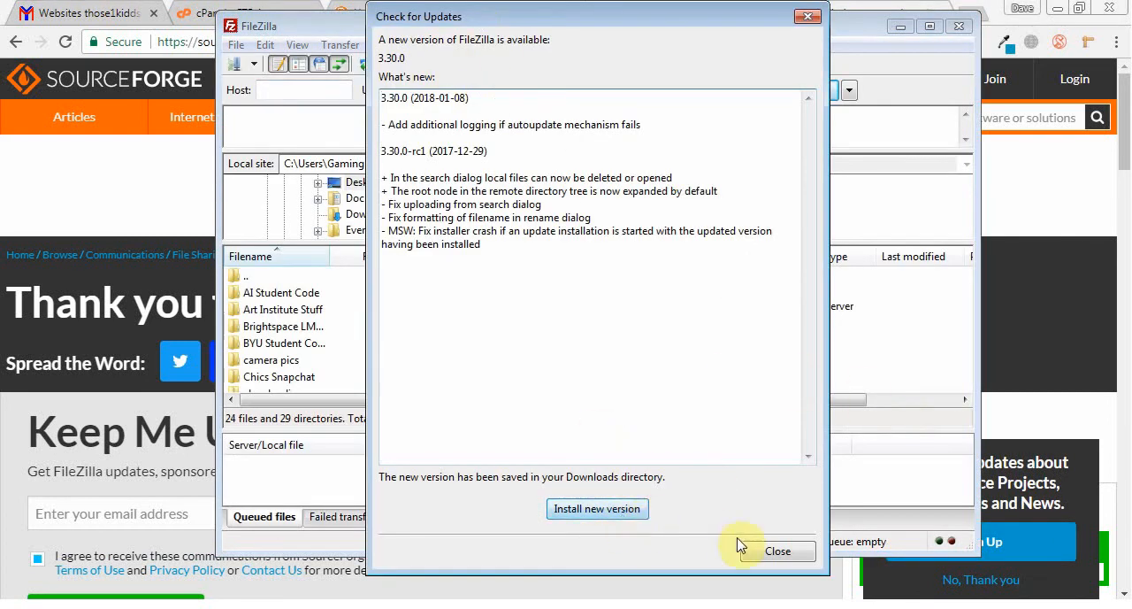
click(777, 552)
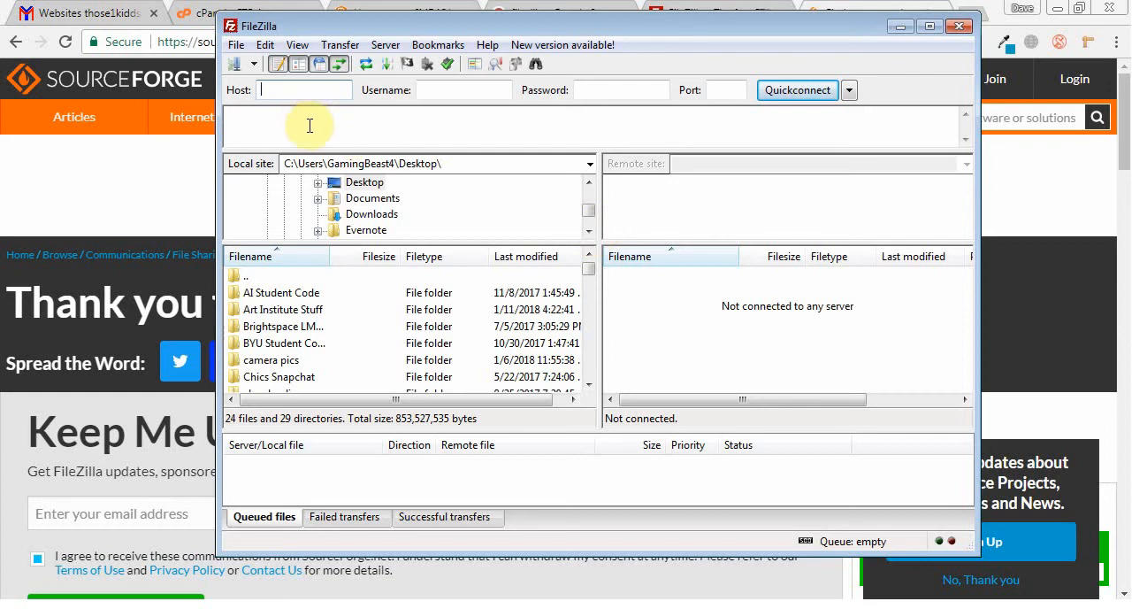
Step: Enter those1kidds.com as the host, plus the new admin FTP account's full username and its password
click(300, 89)
text(those1kidds.com)
key(Tab)
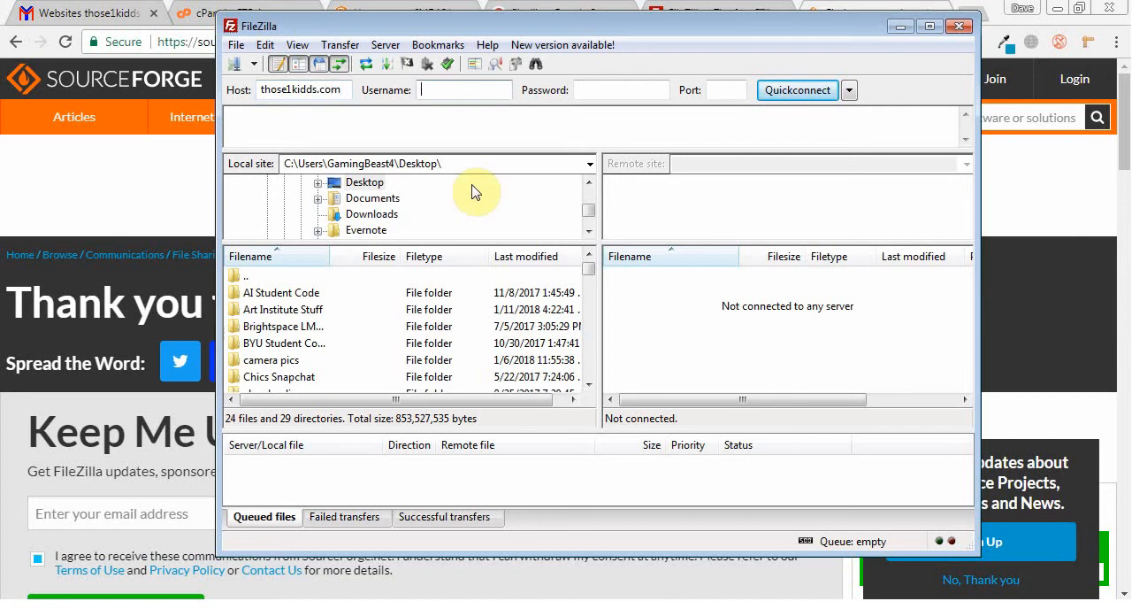
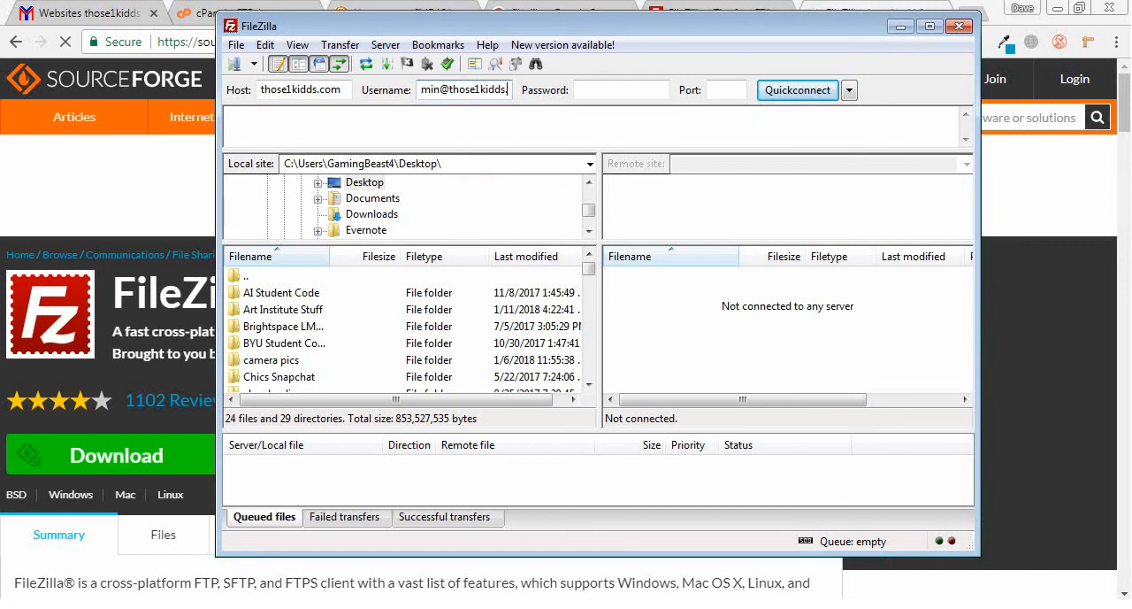
key(Tab)
text(***)
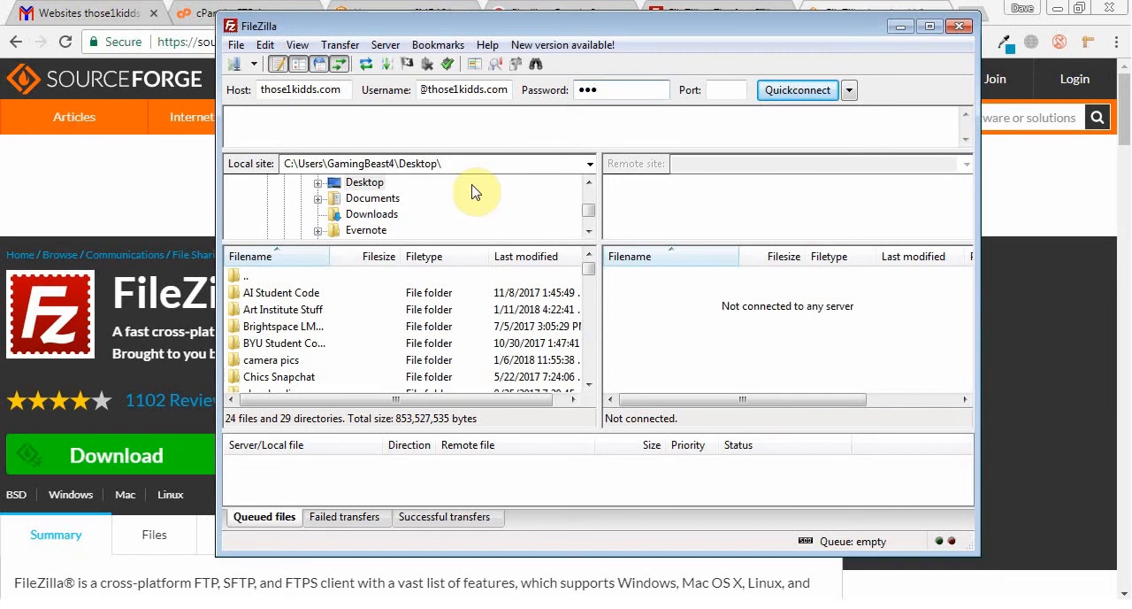
text(***)
Step: Clear the connection username and re-enter the admin account's full login, including its domain
double_click(496, 90)
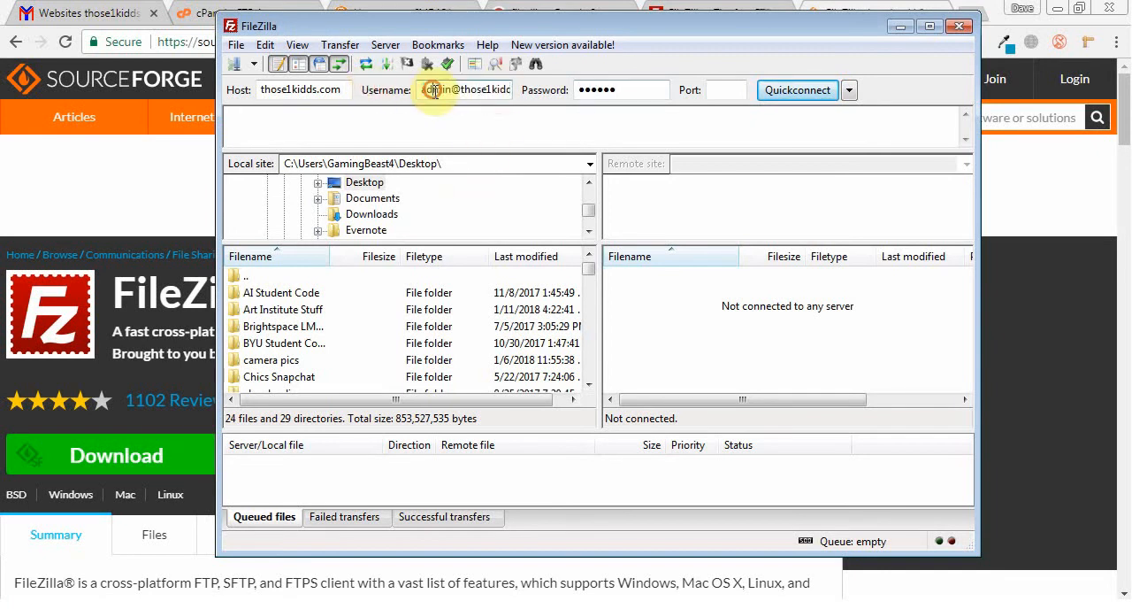
drag(420, 92, 325, 92)
click(495, 93)
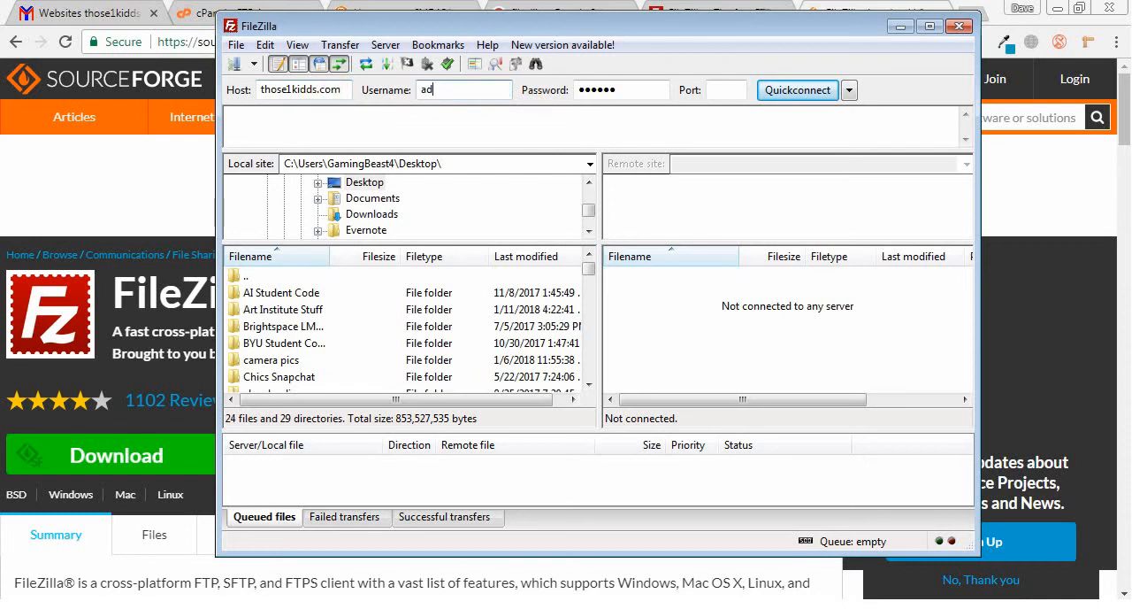
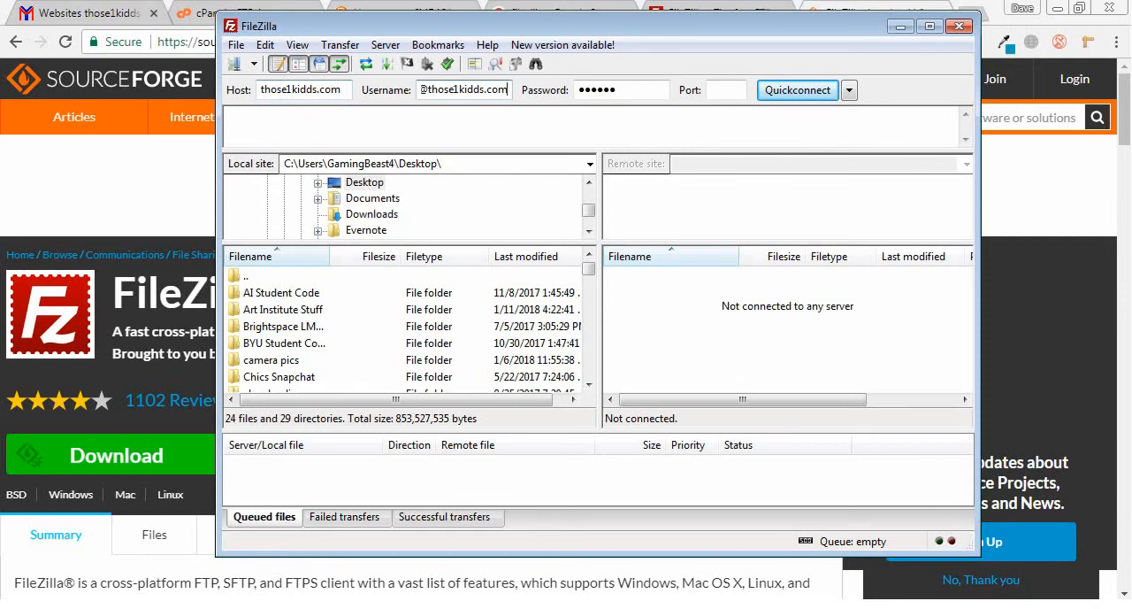
Step: Connect to the FTP server, always trusting its certificate in future sessions, and maximize the FileZilla window
click(814, 92)
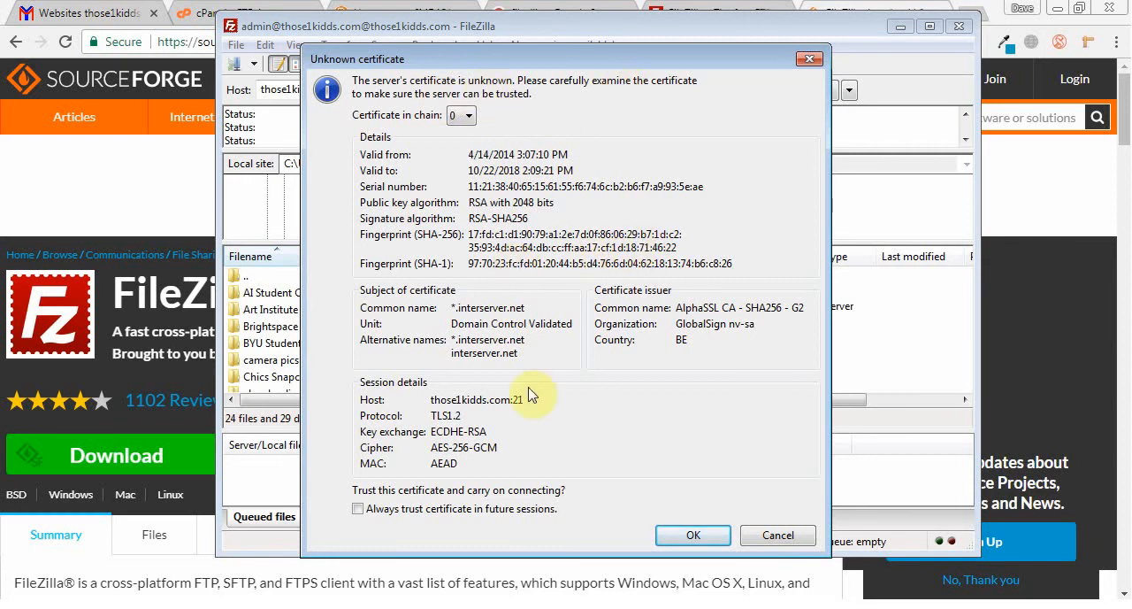
click(359, 509)
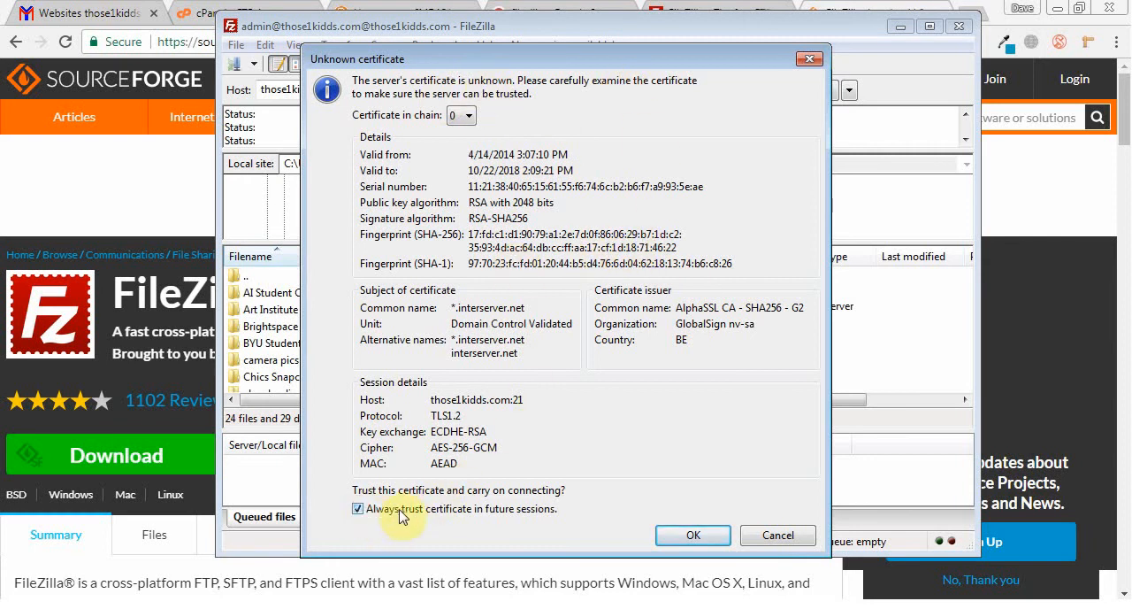
click(694, 536)
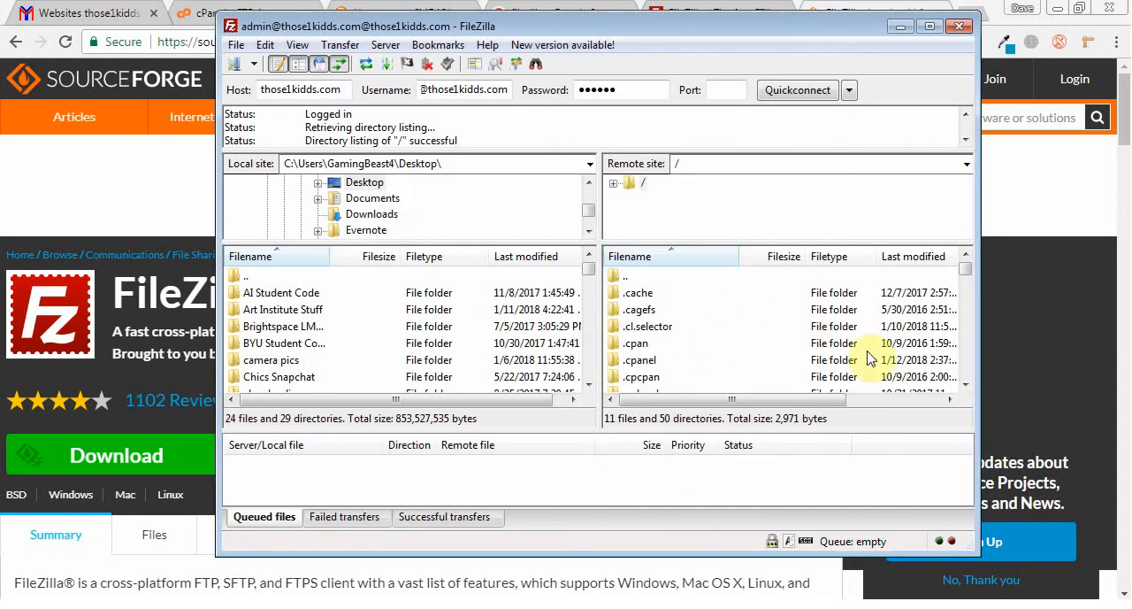
drag(966, 274, 965, 241)
click(930, 26)
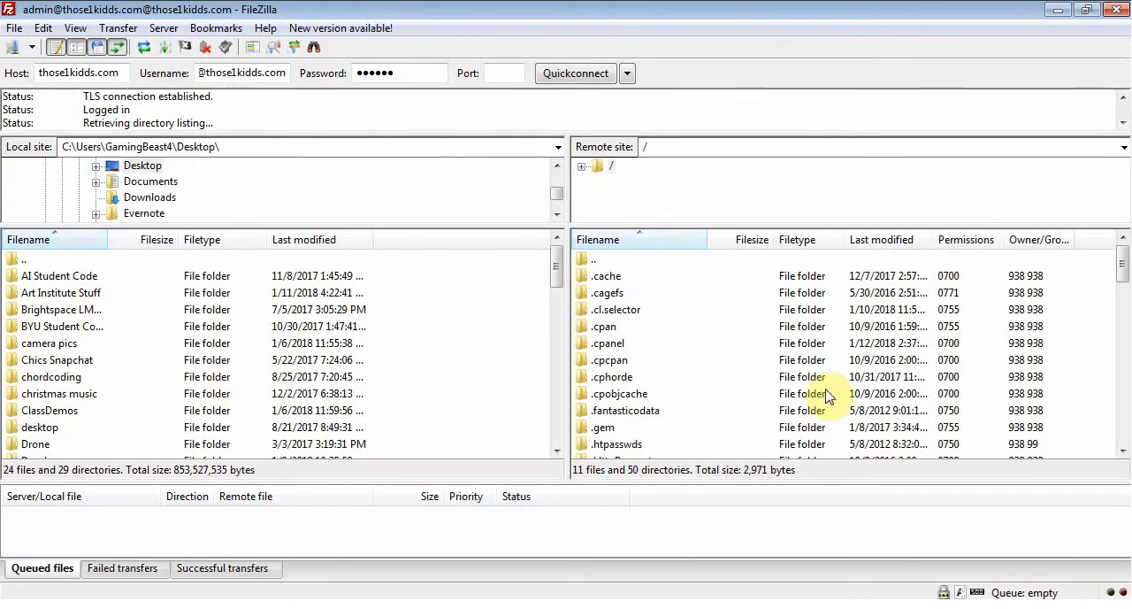
Step: Widen the Filename column of the remote file list and open the server's public_html folder
click(914, 380)
scroll(914, 381, down, 8)
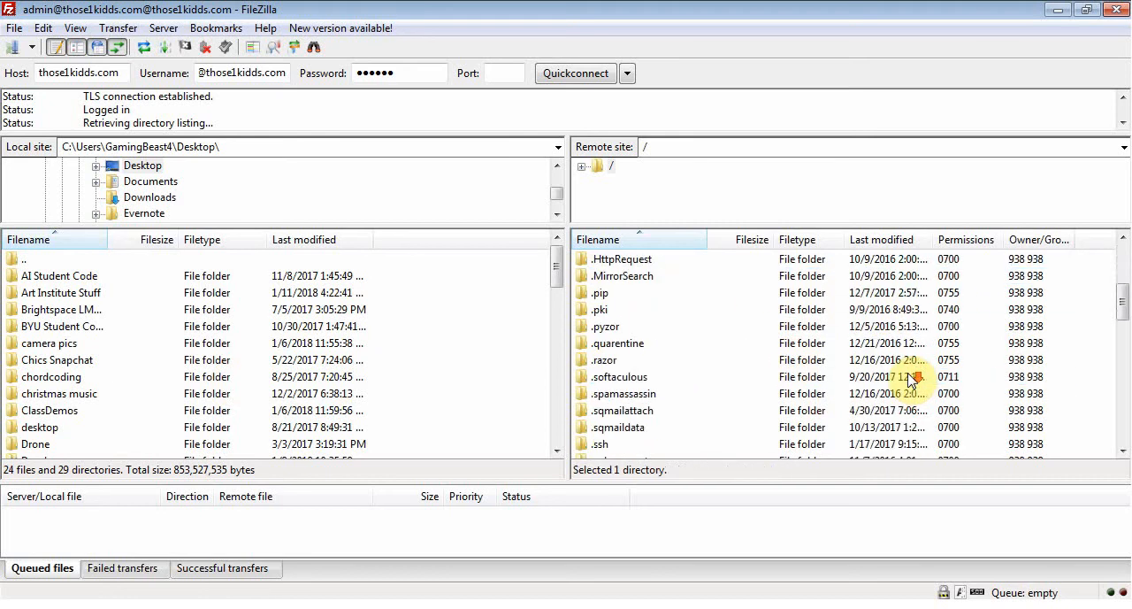
scroll(912, 379, down, 5)
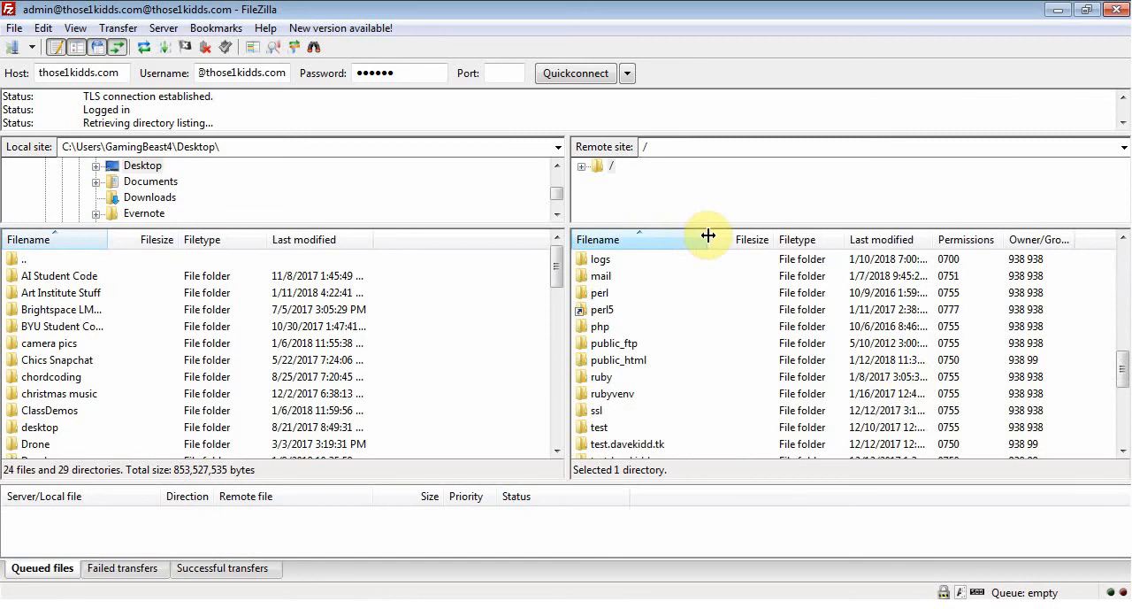
mouse_move(709, 234)
mouse_down()
mouse_move(817, 251)
mouse_move(625, 260)
mouse_move(614, 243)
mouse_move(721, 236)
mouse_up()
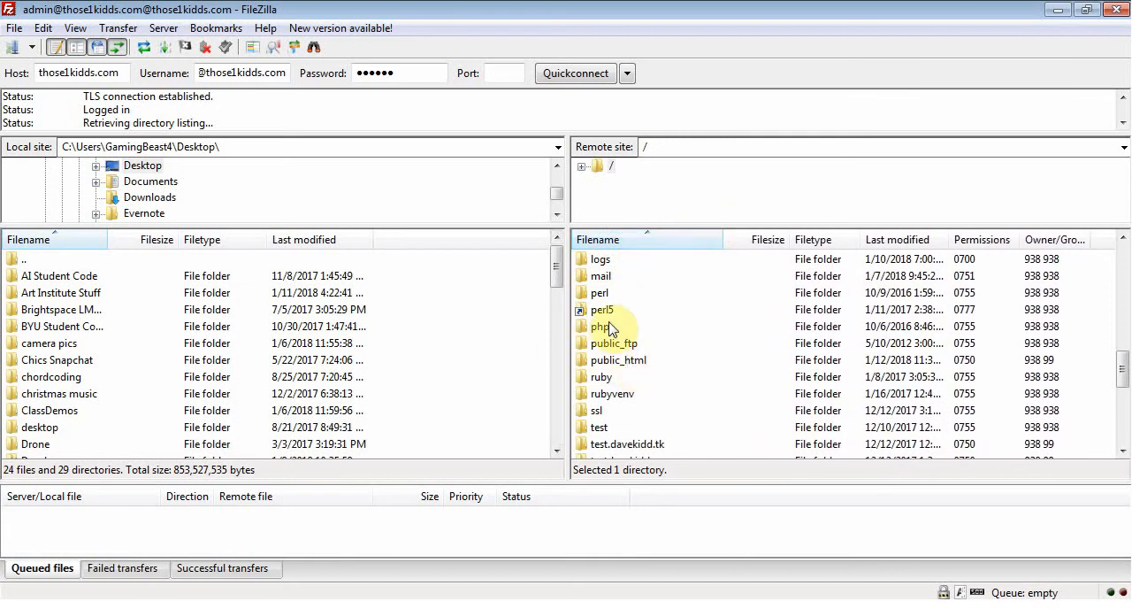
click(641, 363)
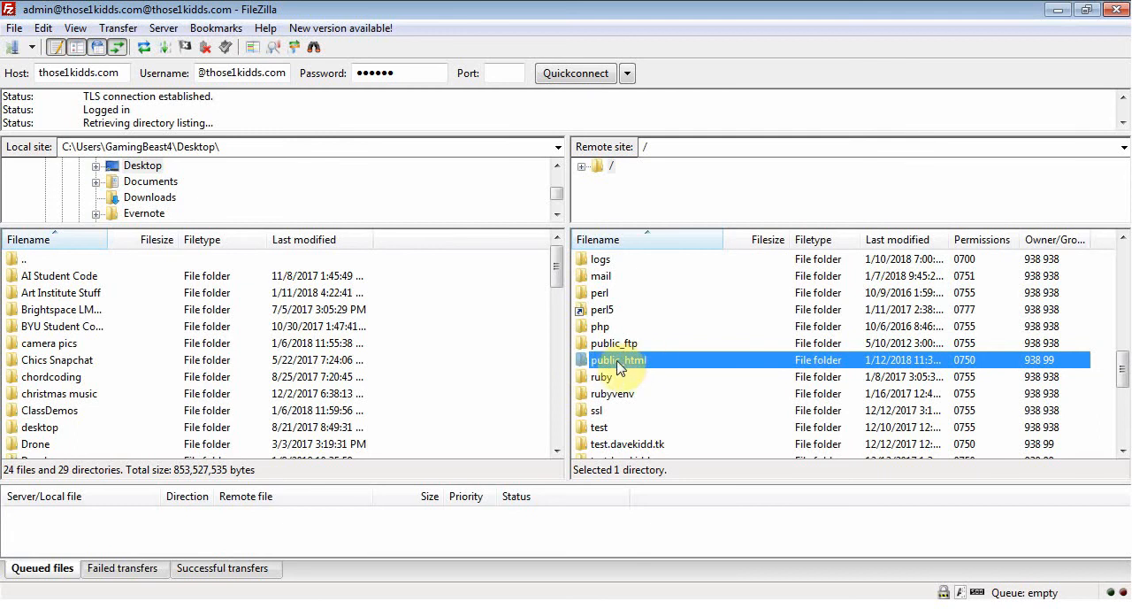
double_click(618, 364)
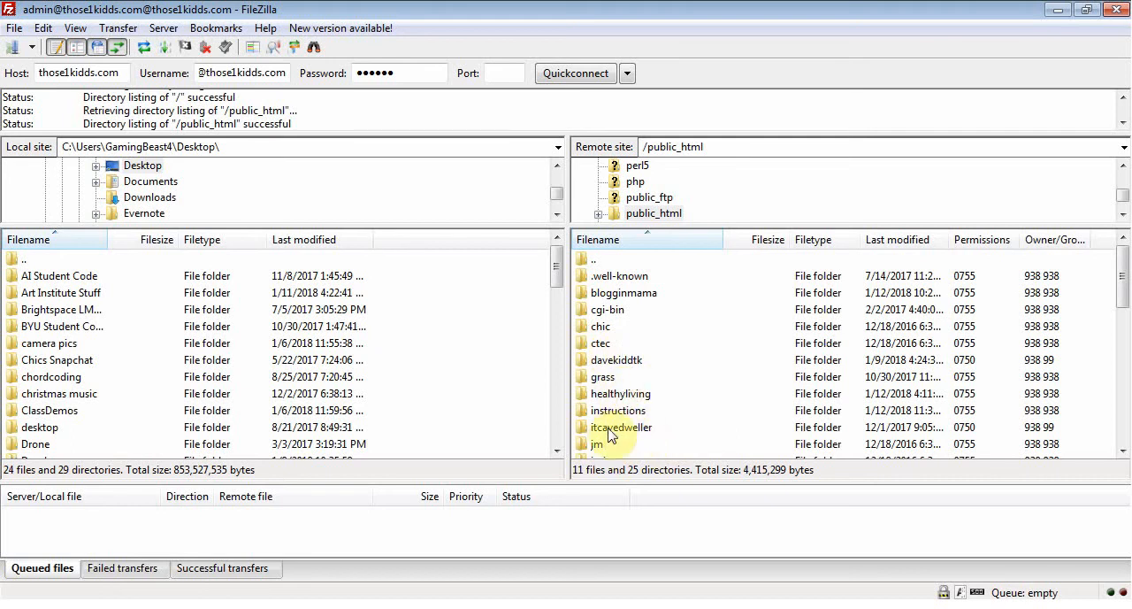
Step: Switch to Chrome and open the those1kidds.com website in a new tab to view its file index
click(305, 606)
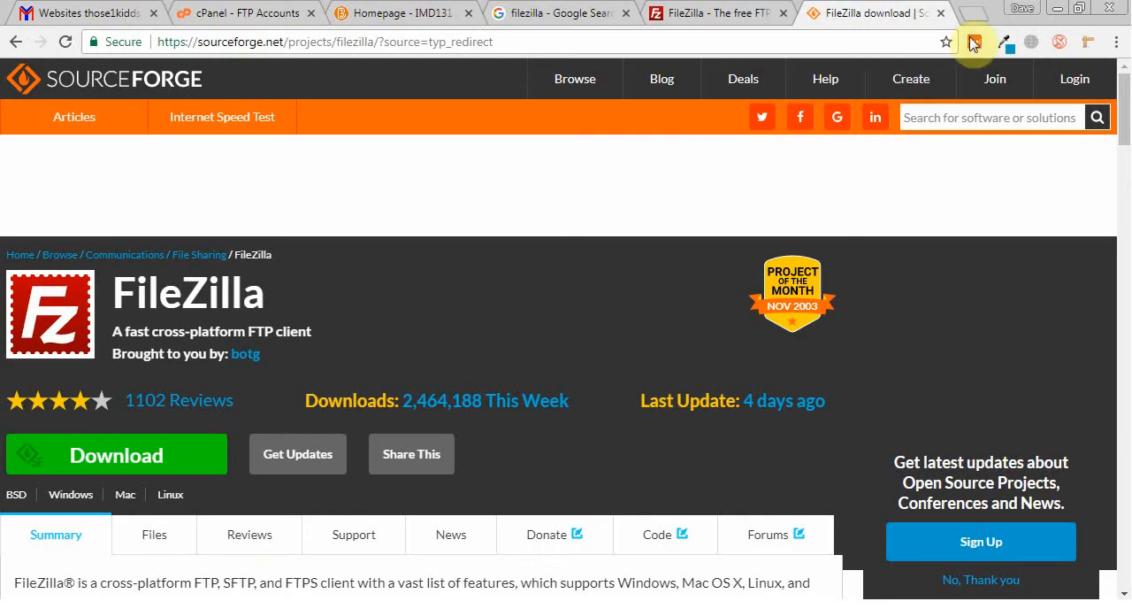
click(973, 12)
text(those)
key(Return)
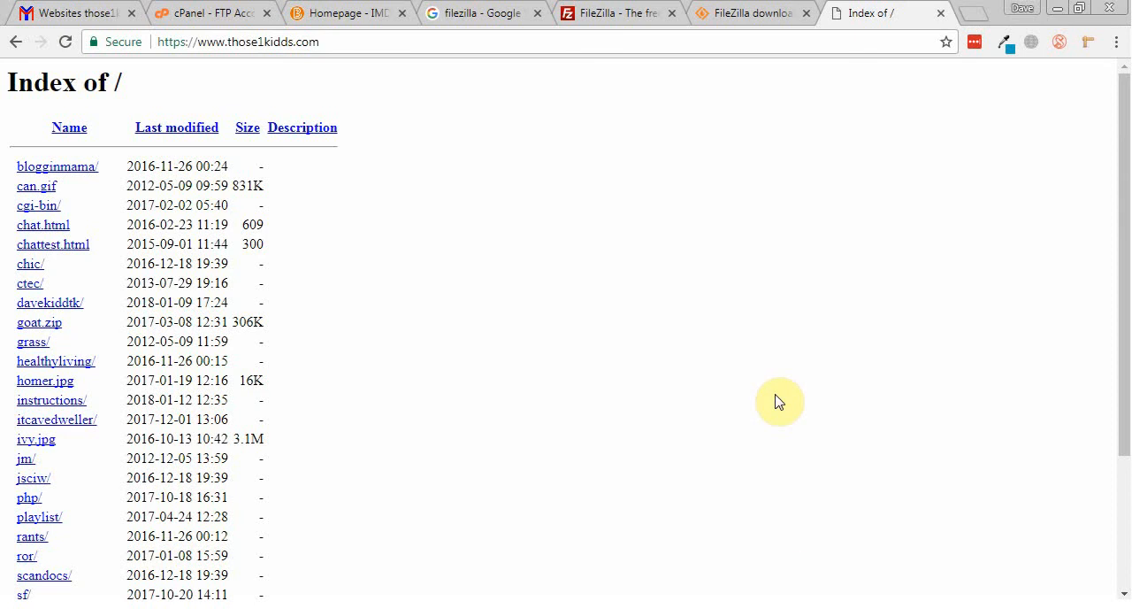
Step: Return to FileZilla and look through the files and folders in the remote public_html directory
click(536, 606)
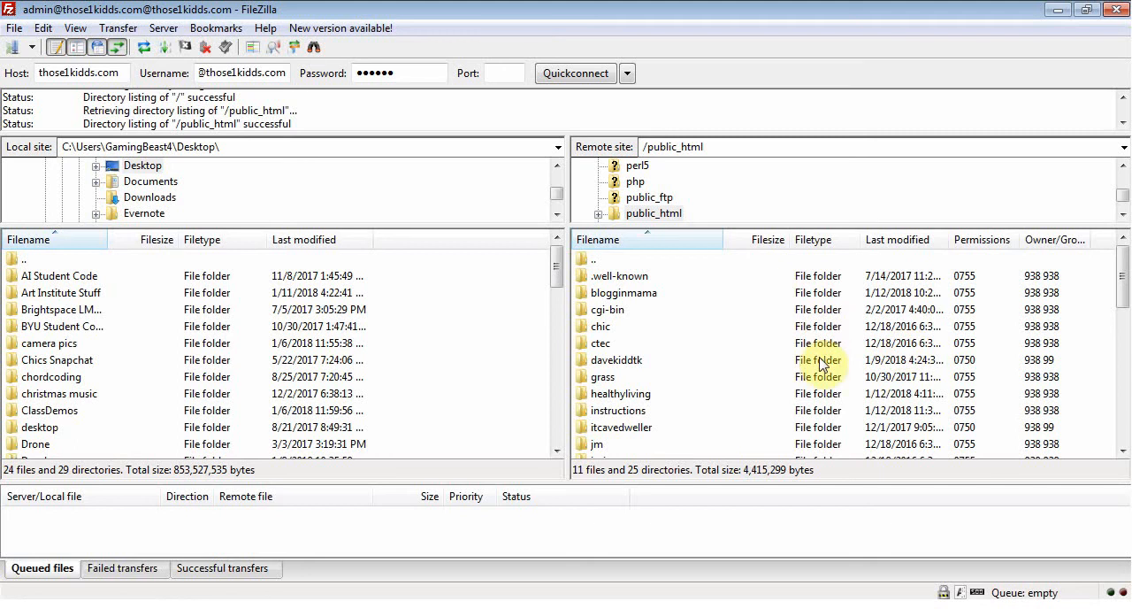
scroll(662, 358, down, 6)
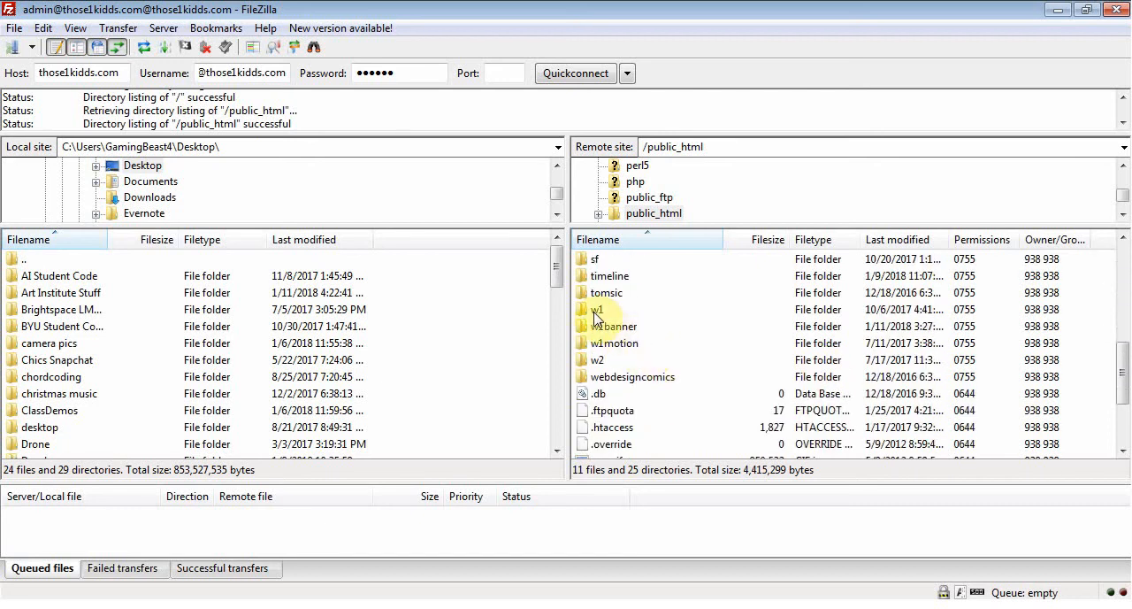
scroll(783, 327, up, 2)
scroll(783, 329, up, 4)
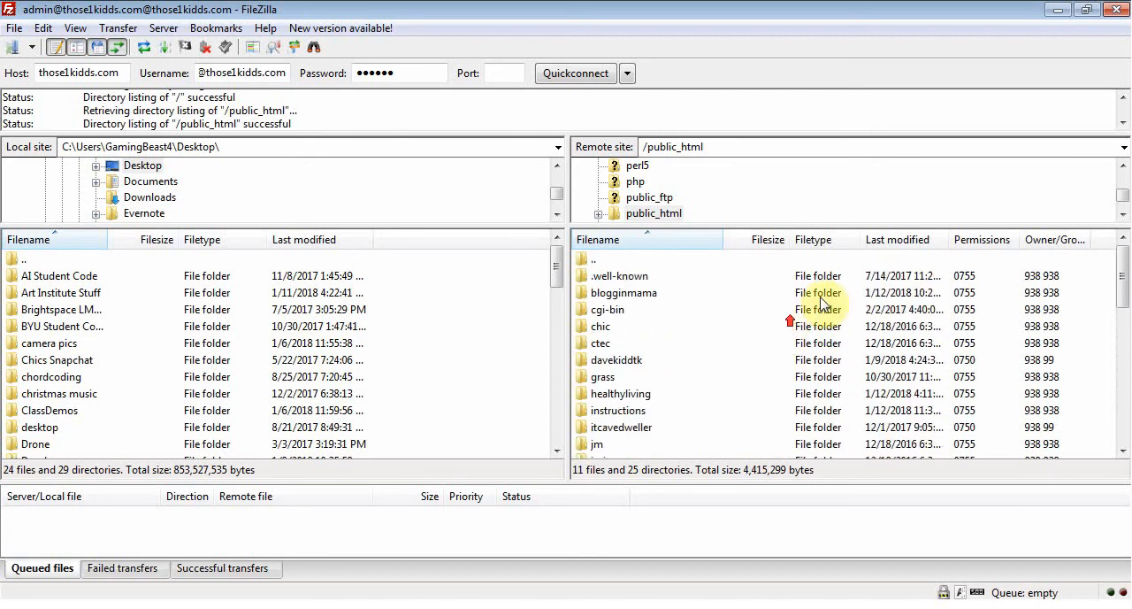
Step: Restore FileZilla to a smaller window and minimize the other open windows so the desktop folders are accessible beside it
click(1086, 10)
drag(847, 33, 653, 41)
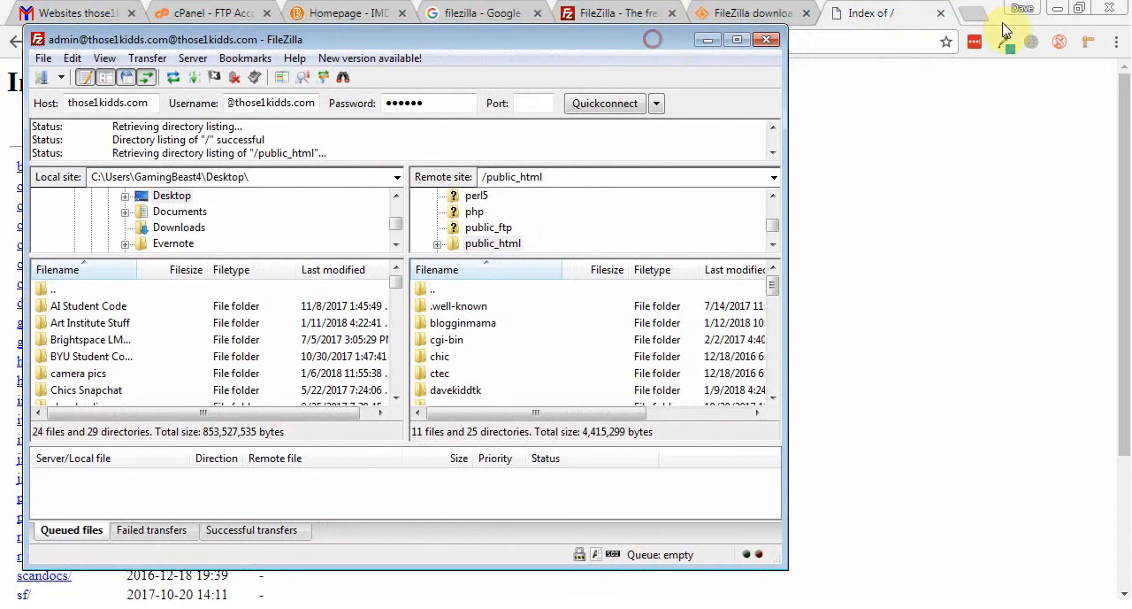
click(1059, 9)
click(1061, 11)
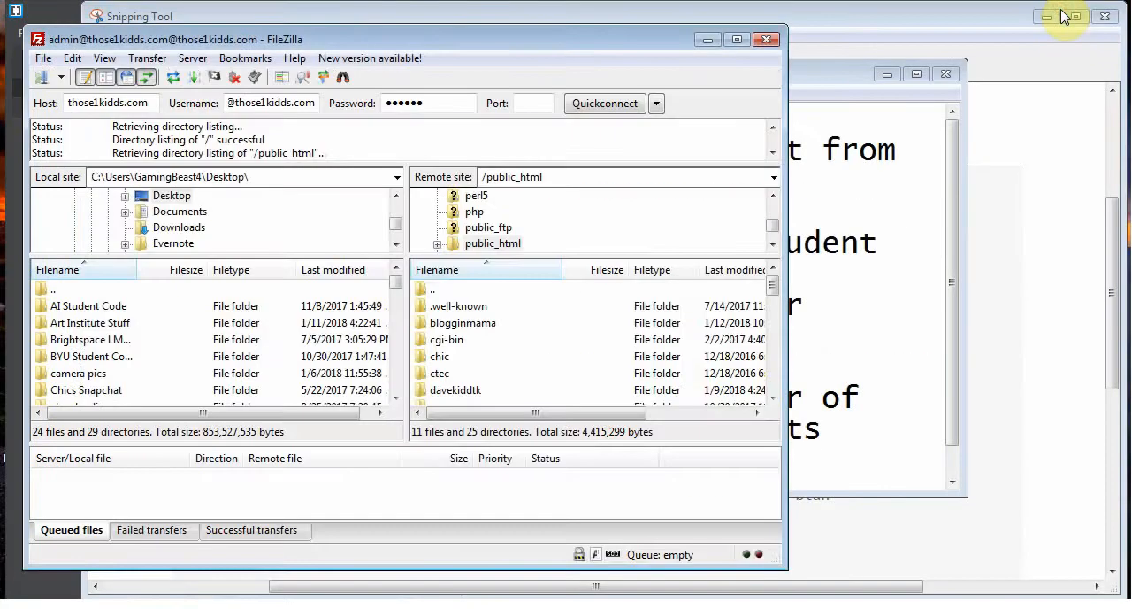
click(1058, 17)
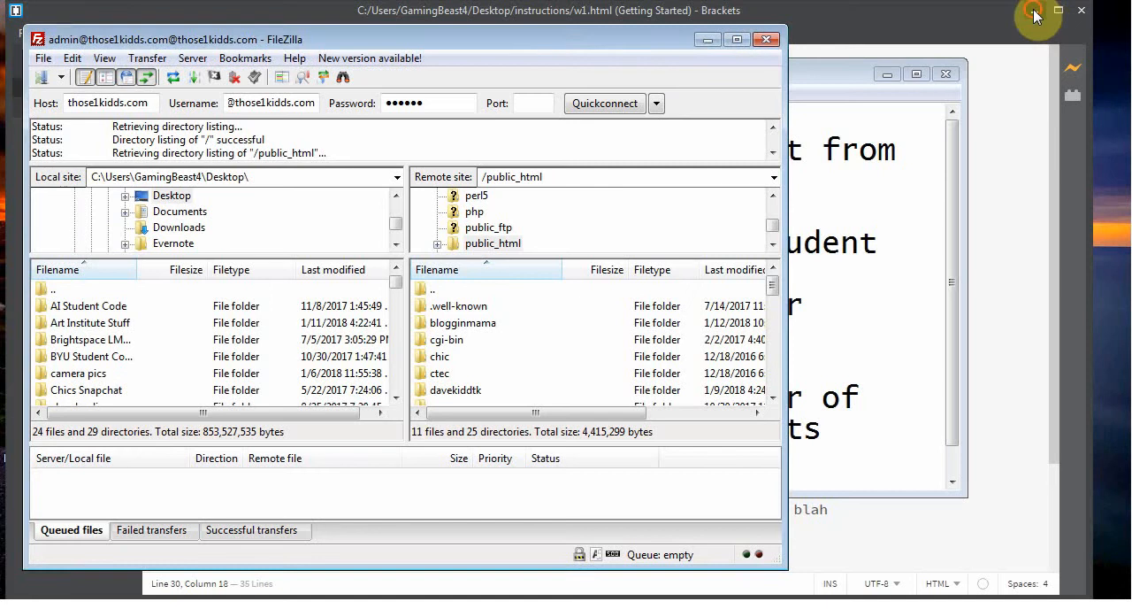
click(1036, 18)
click(1035, 13)
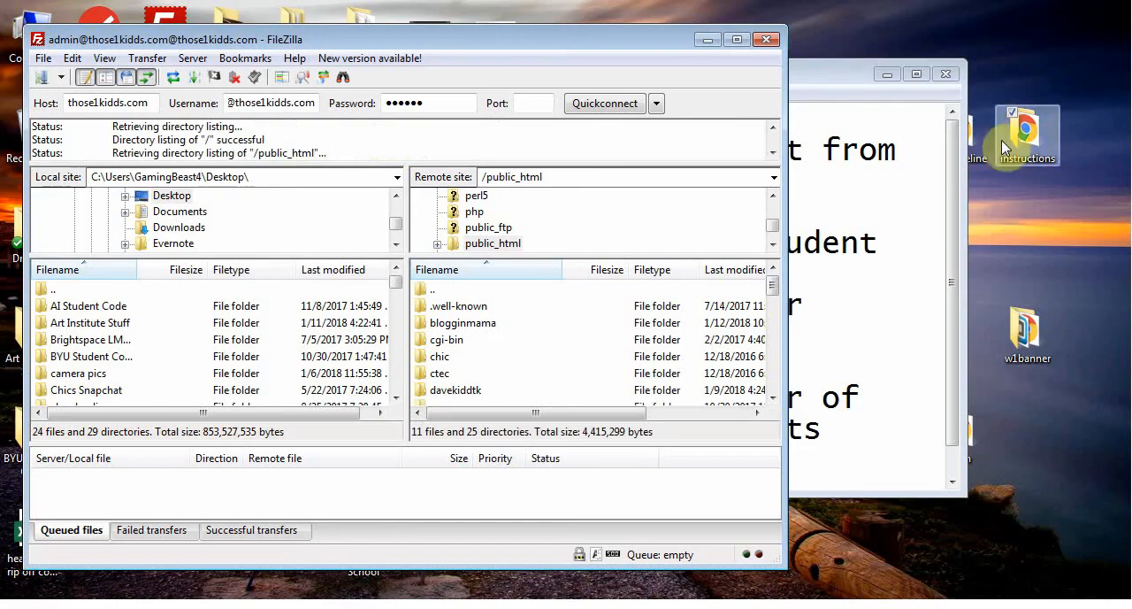
click(886, 74)
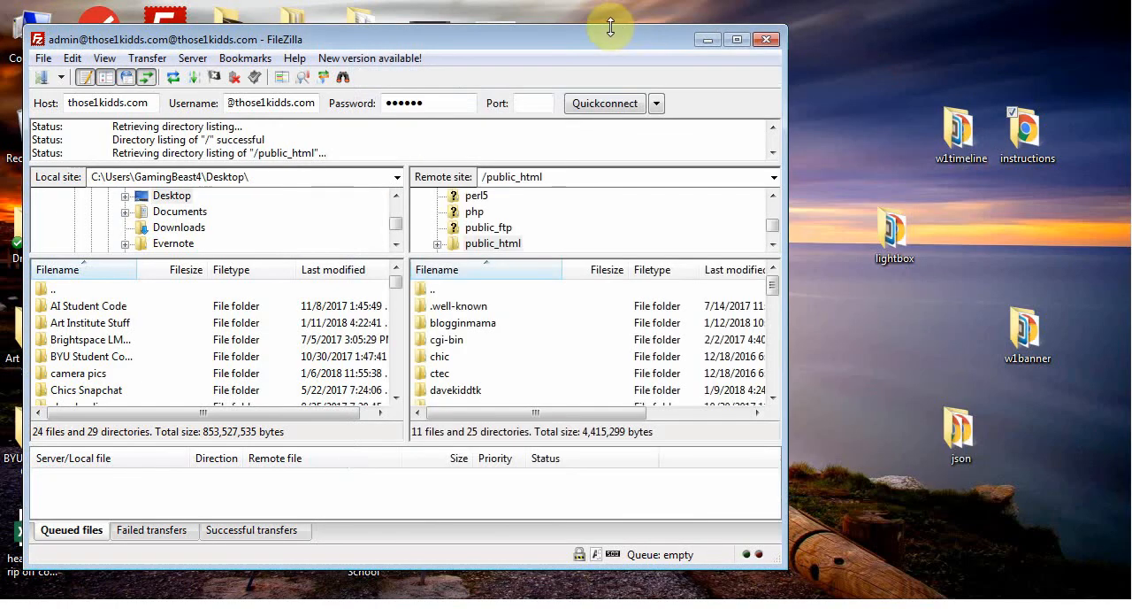
drag(611, 28, 607, 16)
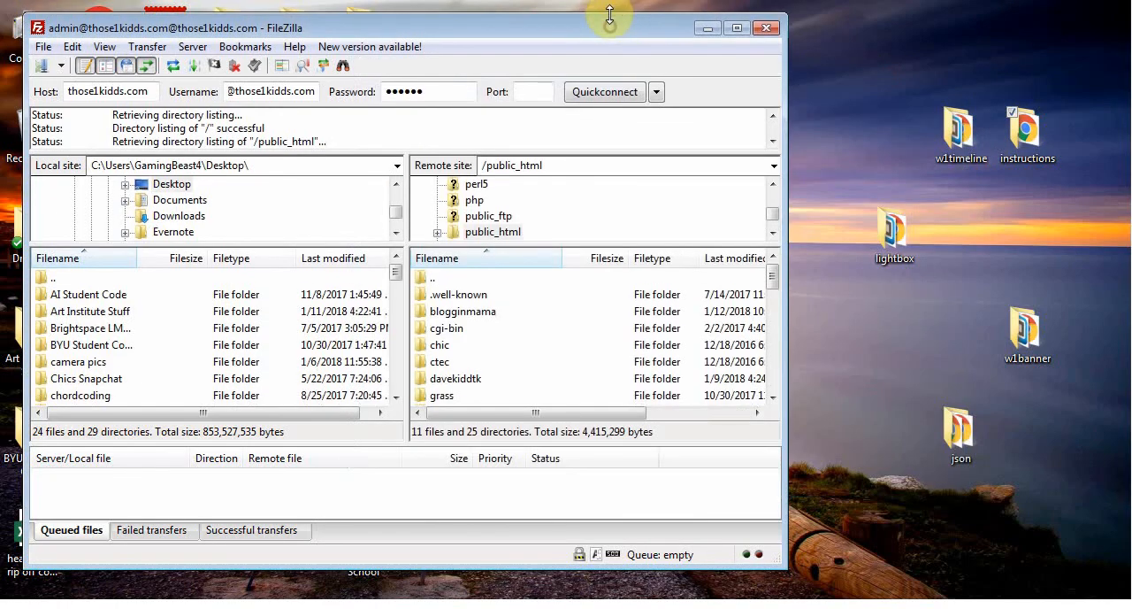
Step: Upload the lightbox folder from the desktop into the server's public_html directory
click(900, 237)
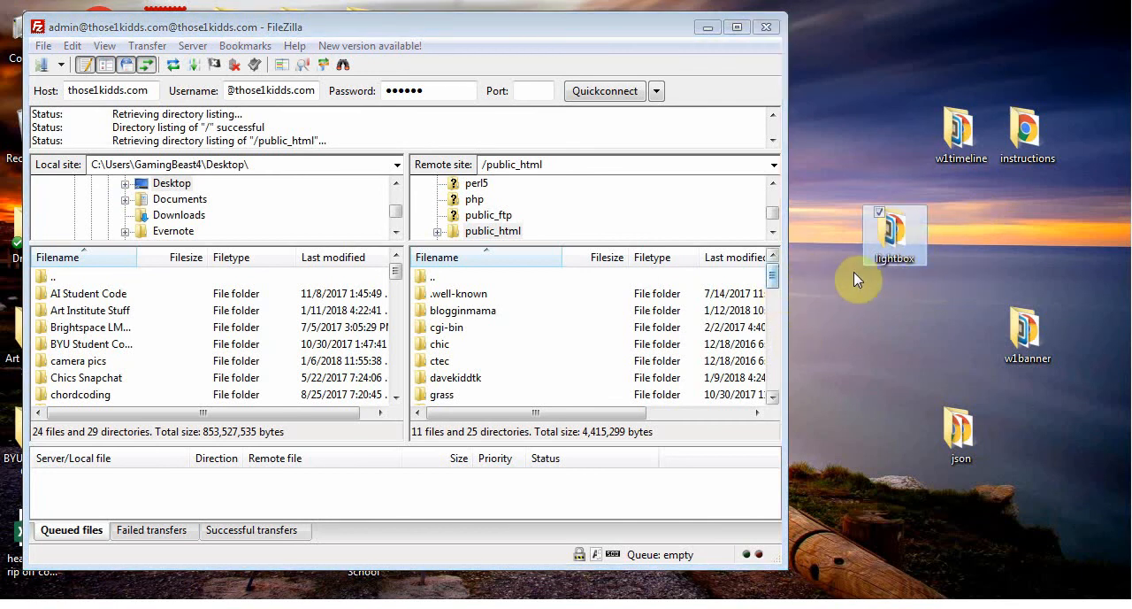
drag(892, 231, 838, 304)
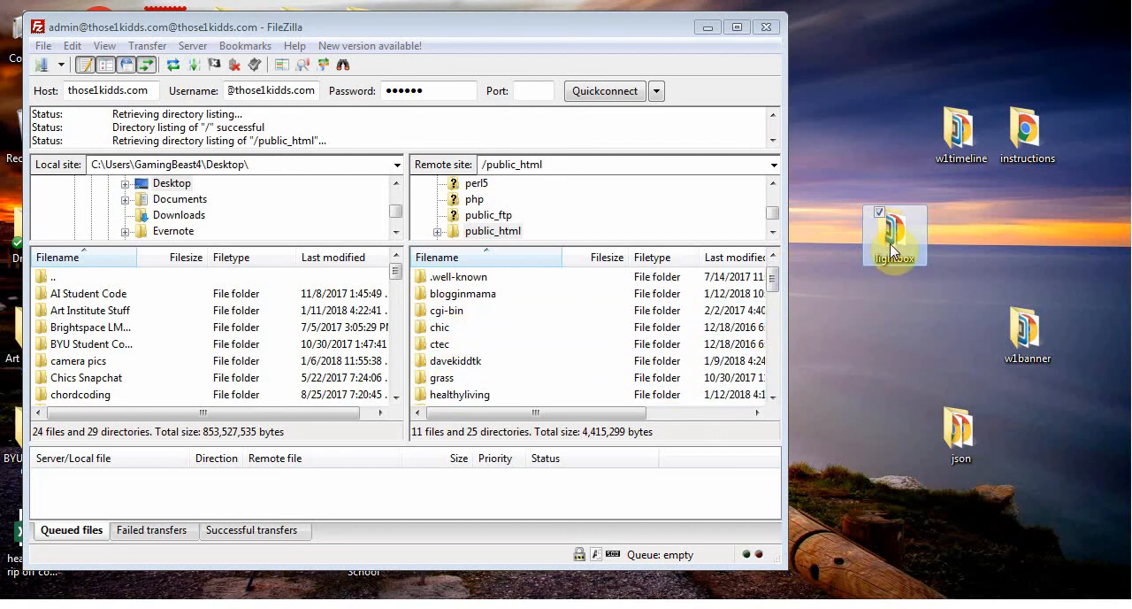
drag(771, 282, 776, 363)
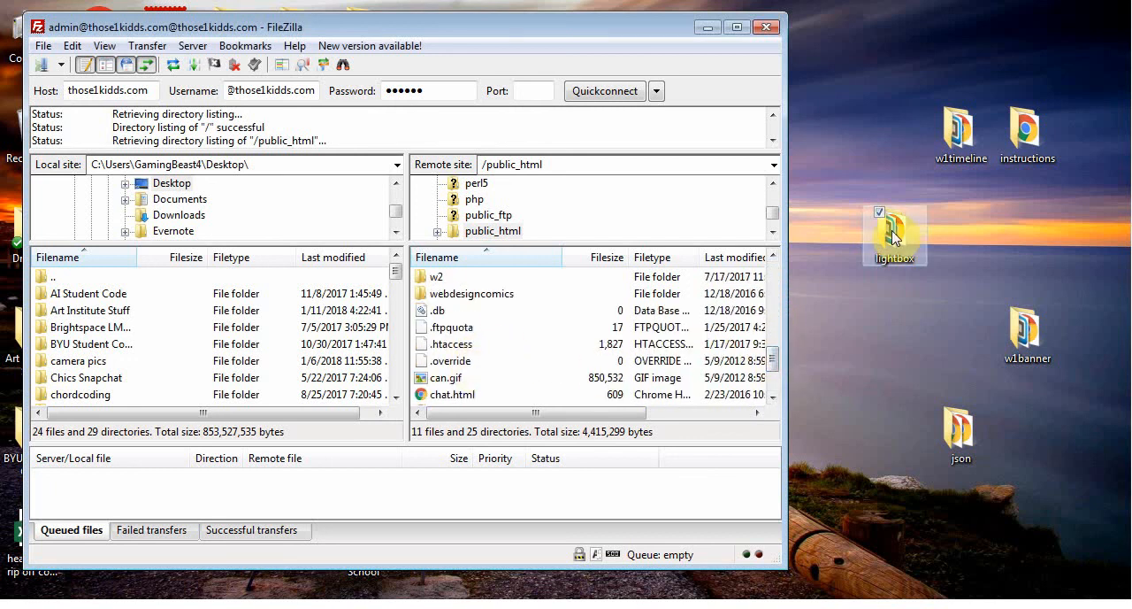
click(479, 302)
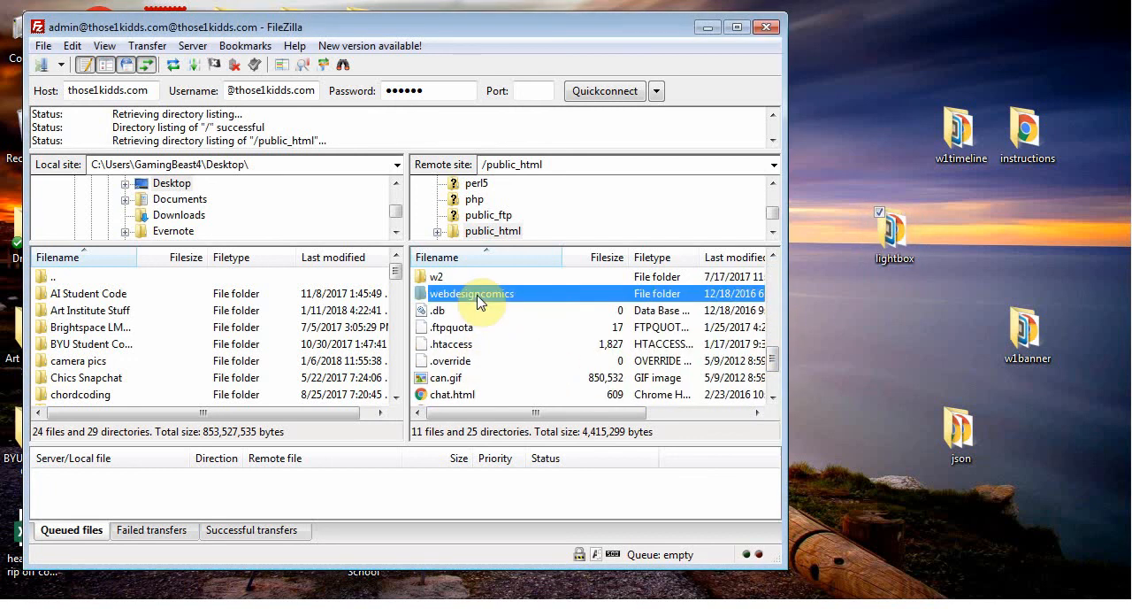
drag(478, 295, 514, 363)
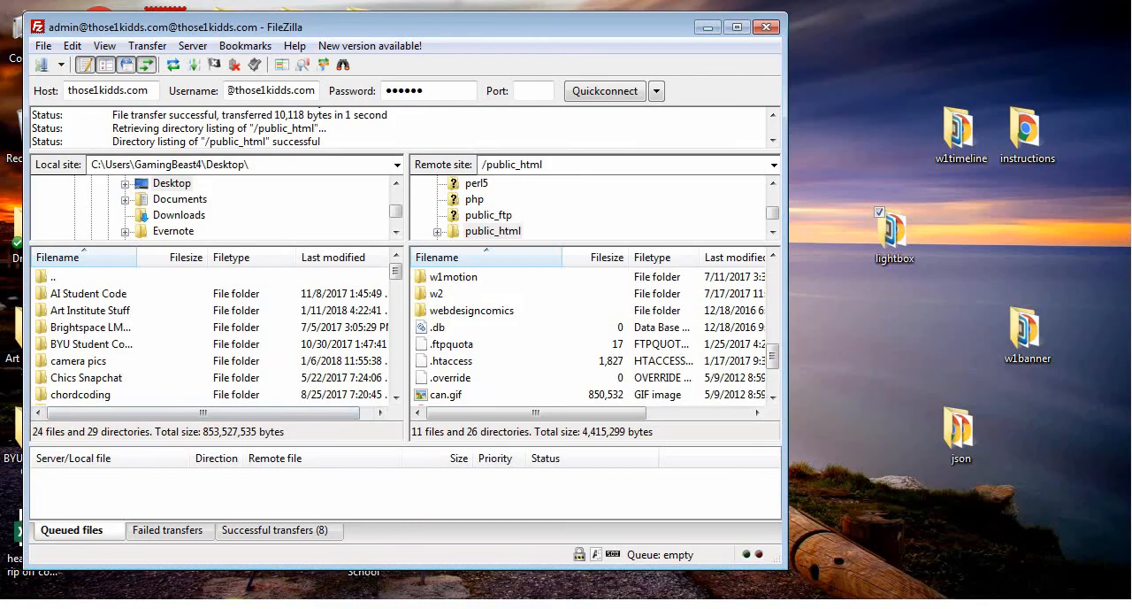
Step: Check the website index in Chrome, then return to FileZilla and locate the uploaded lightbox folder in the remote public_html list
click(234, 605)
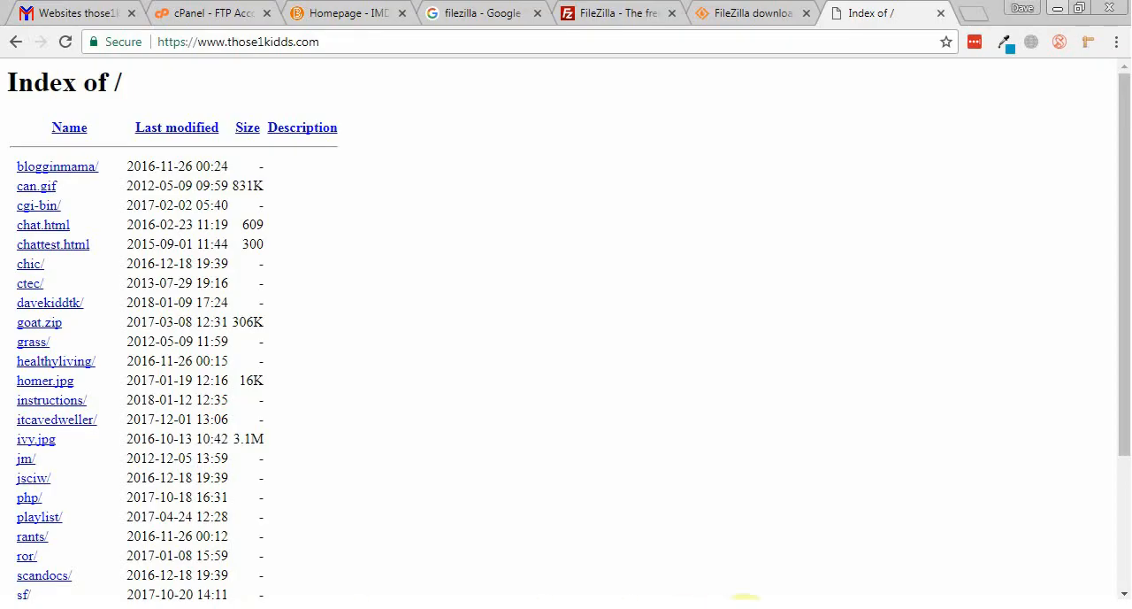
click(447, 605)
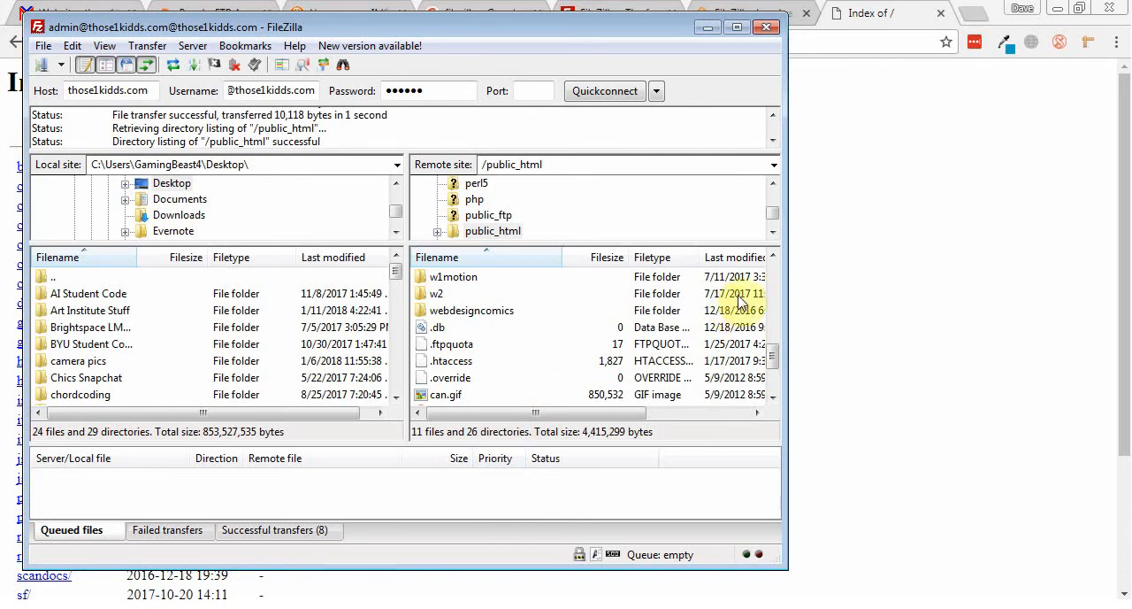
click(772, 258)
click(773, 257)
click(773, 258)
click(772, 257)
click(772, 258)
click(773, 258)
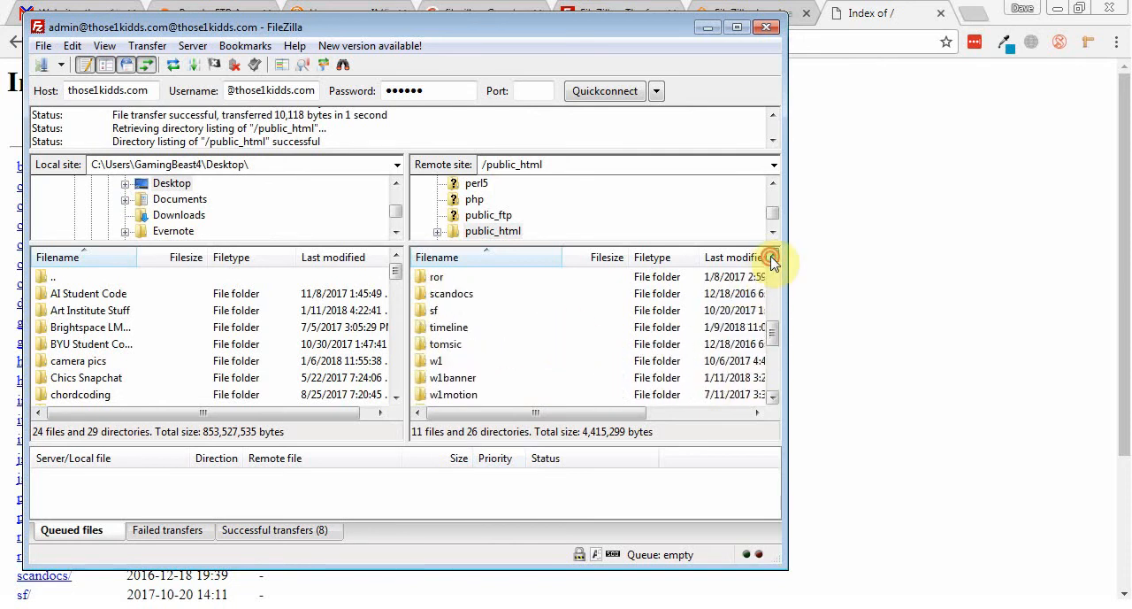
click(772, 257)
click(772, 257)
click(773, 257)
click(772, 258)
click(772, 257)
click(772, 257)
click(772, 258)
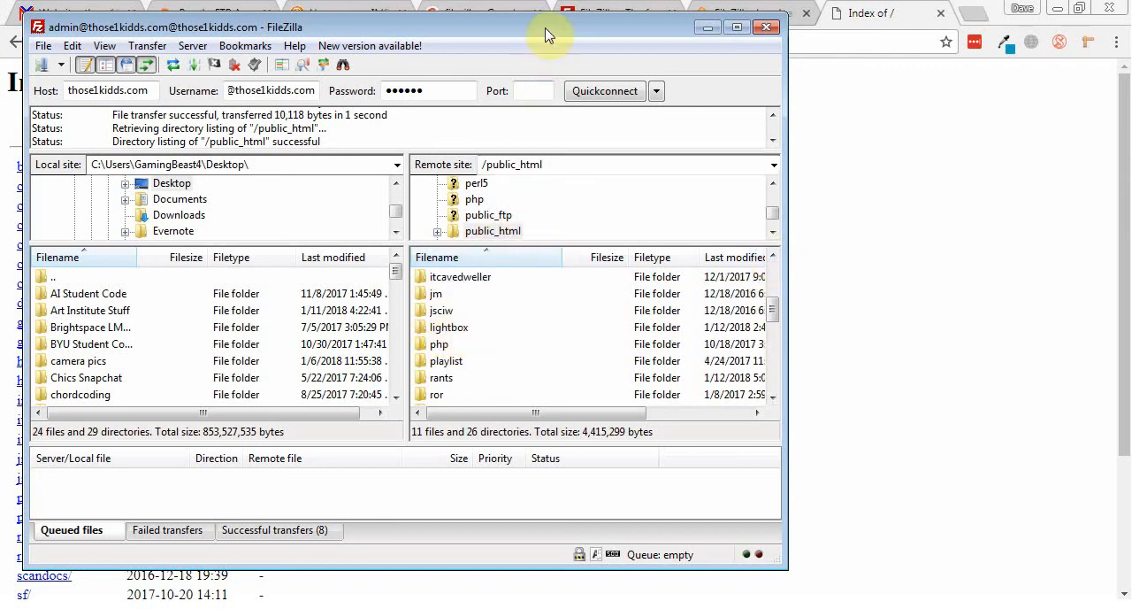
Step: Move FileZilla aside, reload the website index, and view the lightbox folder's page before returning to the index
drag(552, 30, 588, 88)
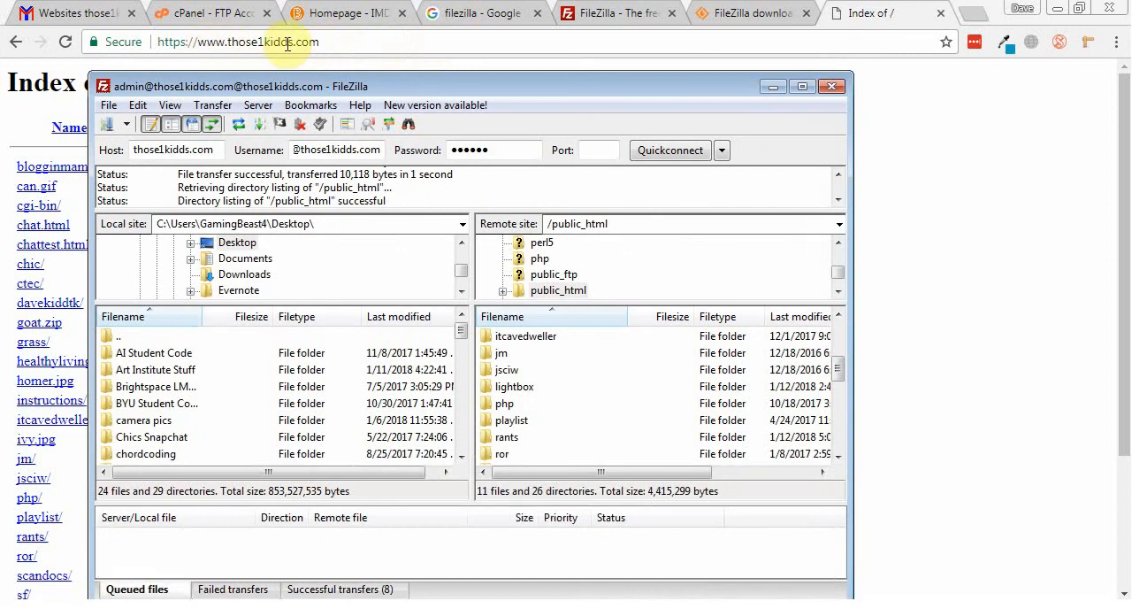
drag(427, 83, 625, 76)
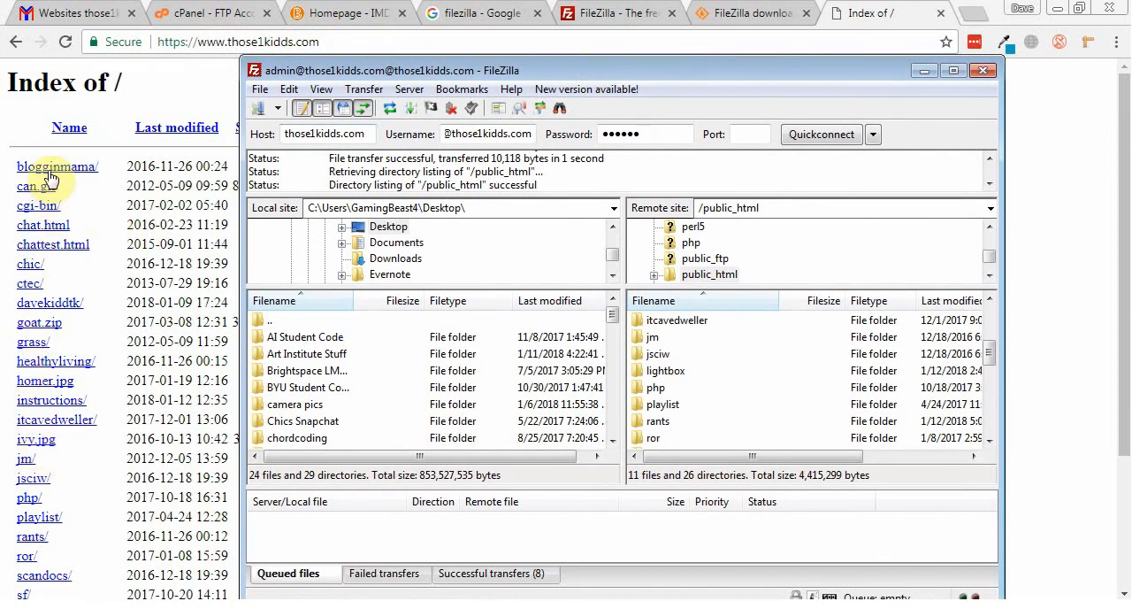
click(67, 43)
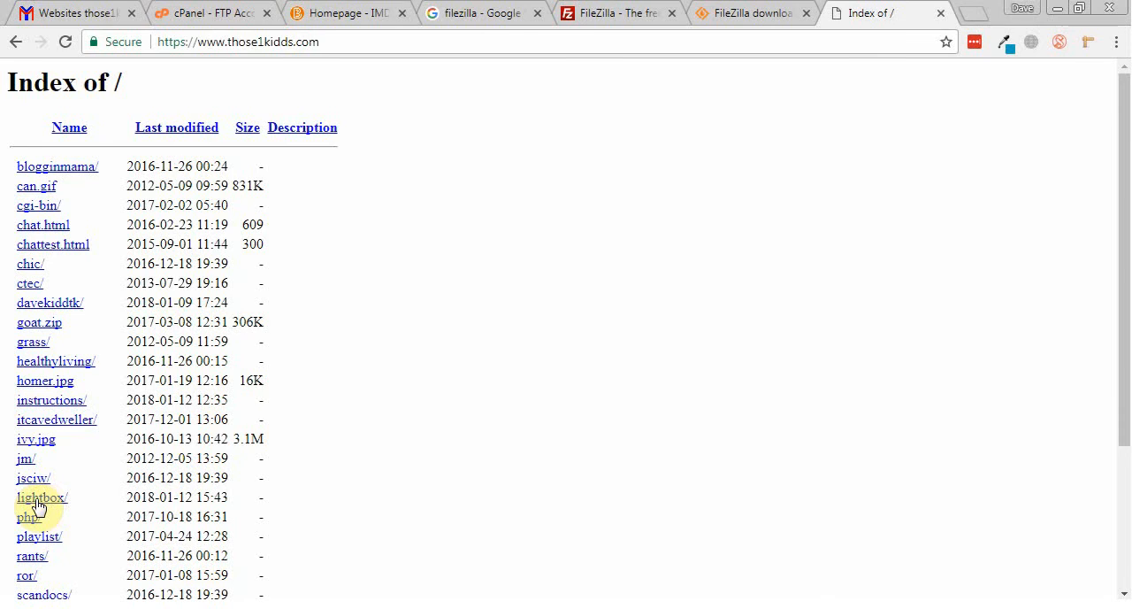
click(36, 502)
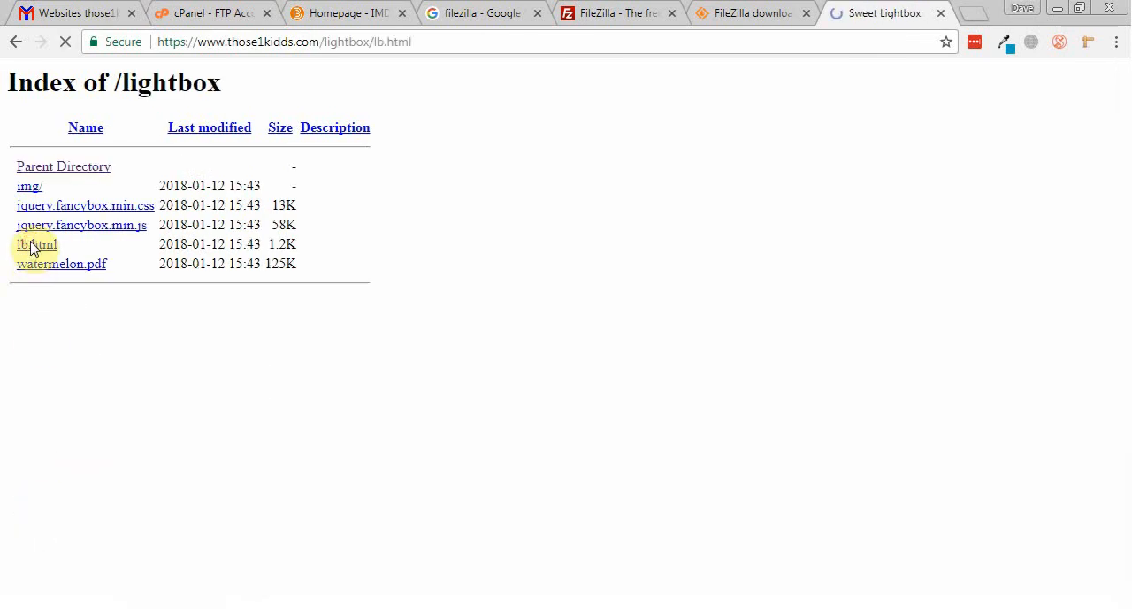
click(13, 41)
click(13, 41)
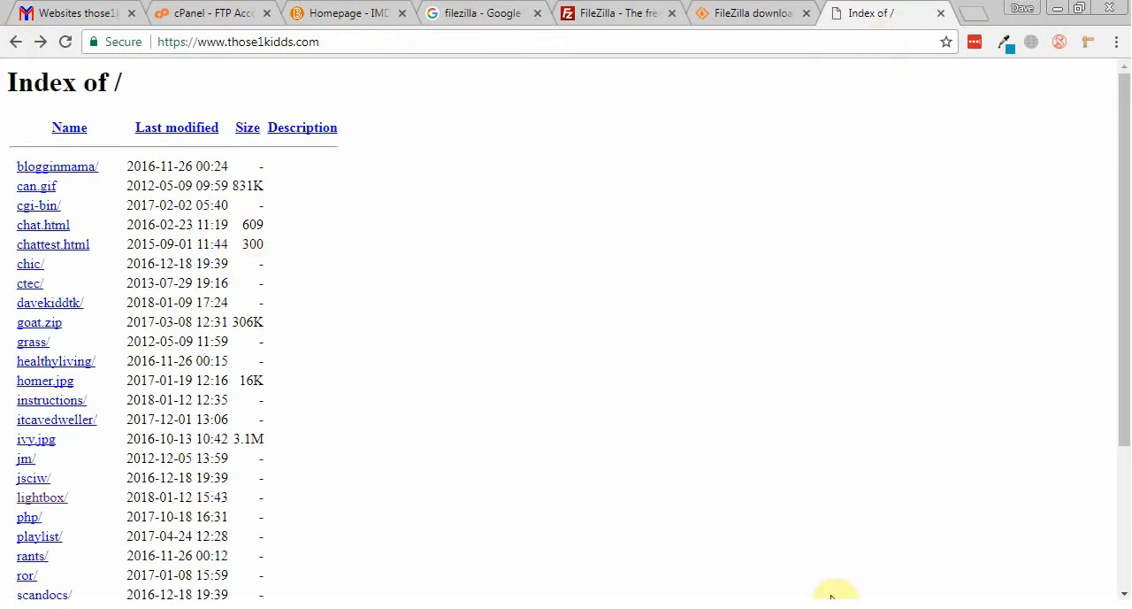
Step: Append /lightbox to the those1kidds.com address in Chrome without loading it
key(alt+Tab)
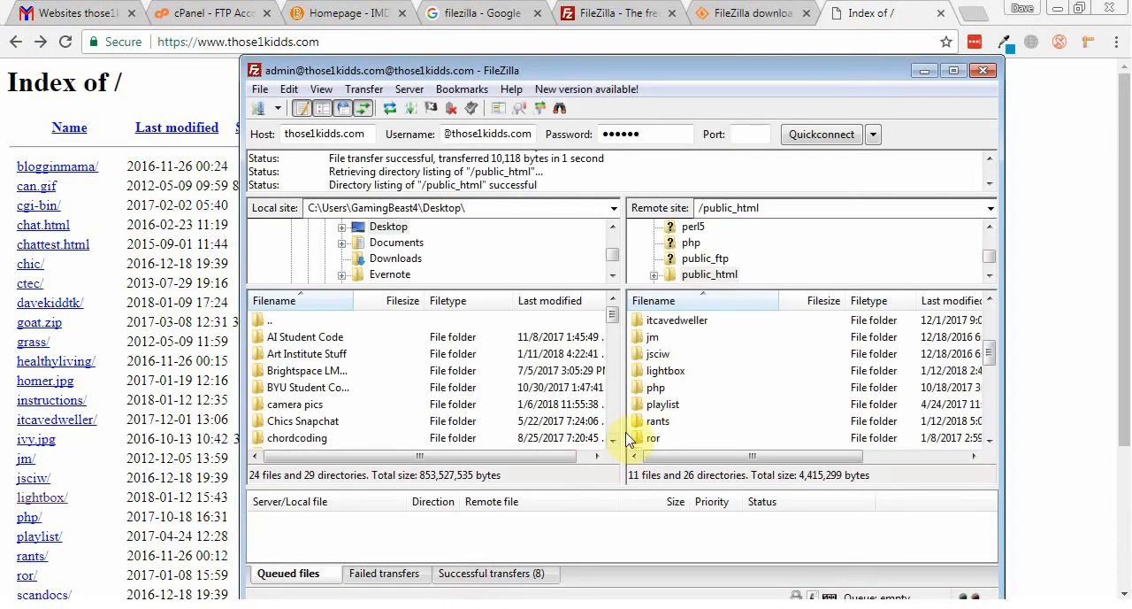
click(353, 40)
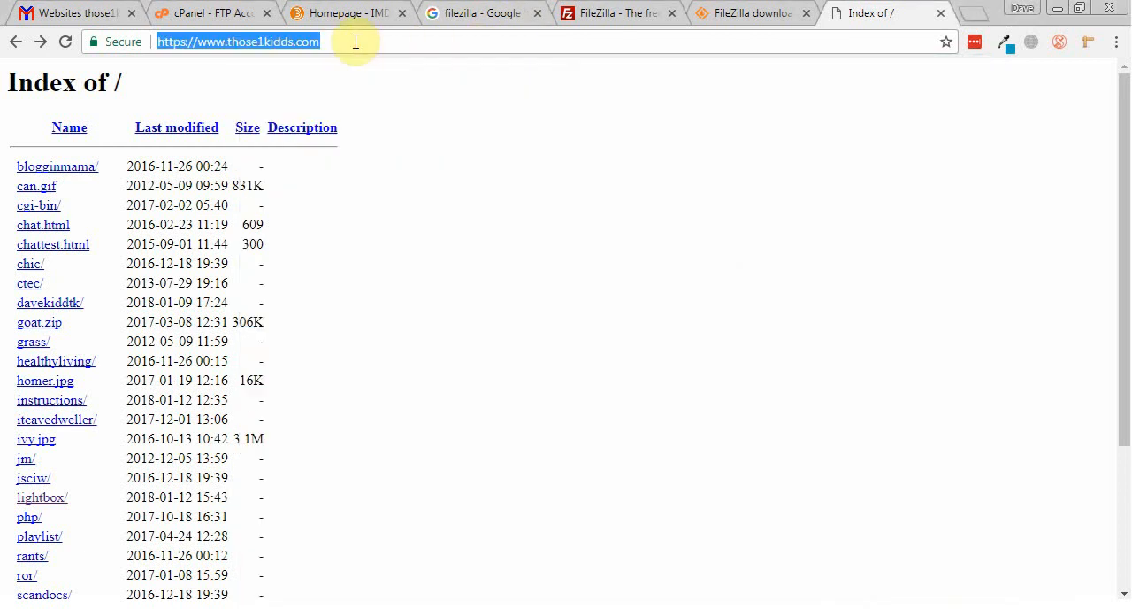
click(356, 42)
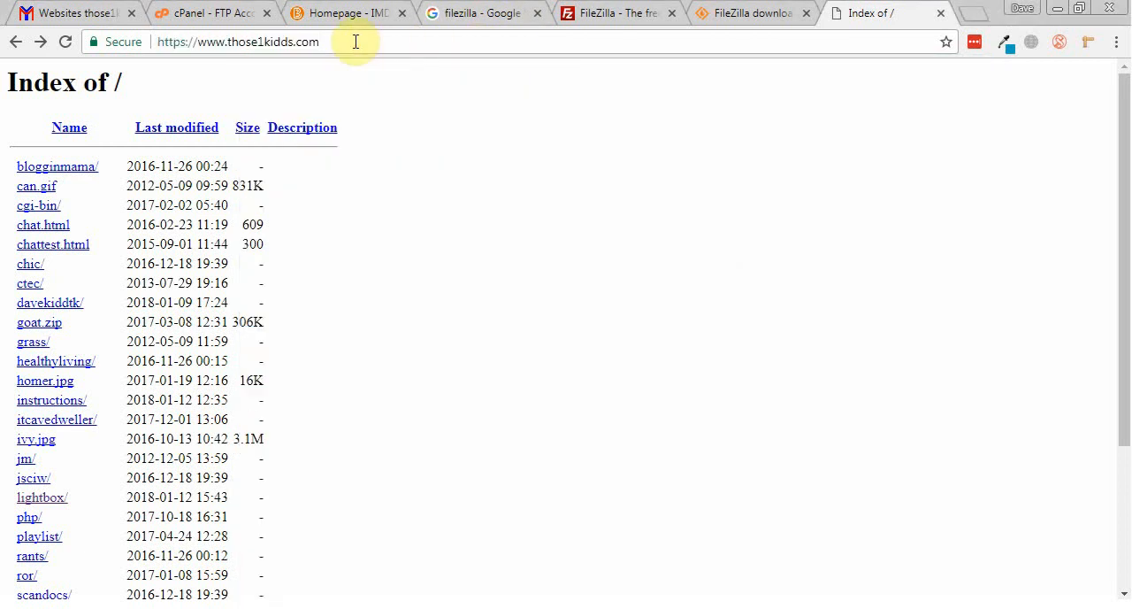
text(/lightbox)
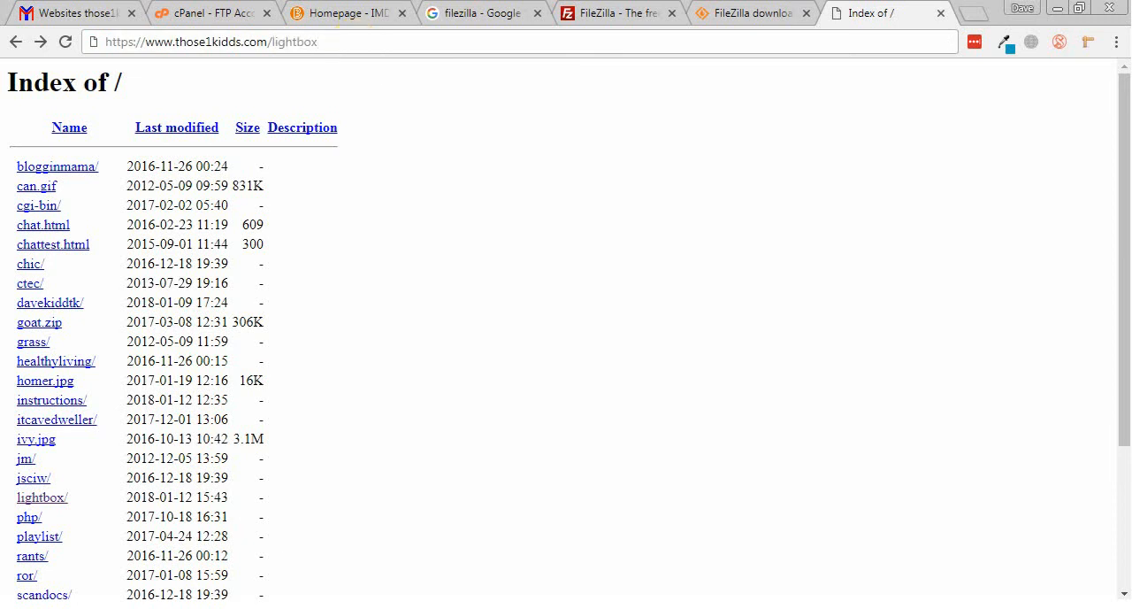
Step: Switch to FileZilla, open the remote lightbox folder, and select its lb.html file
key(alt+Tab)
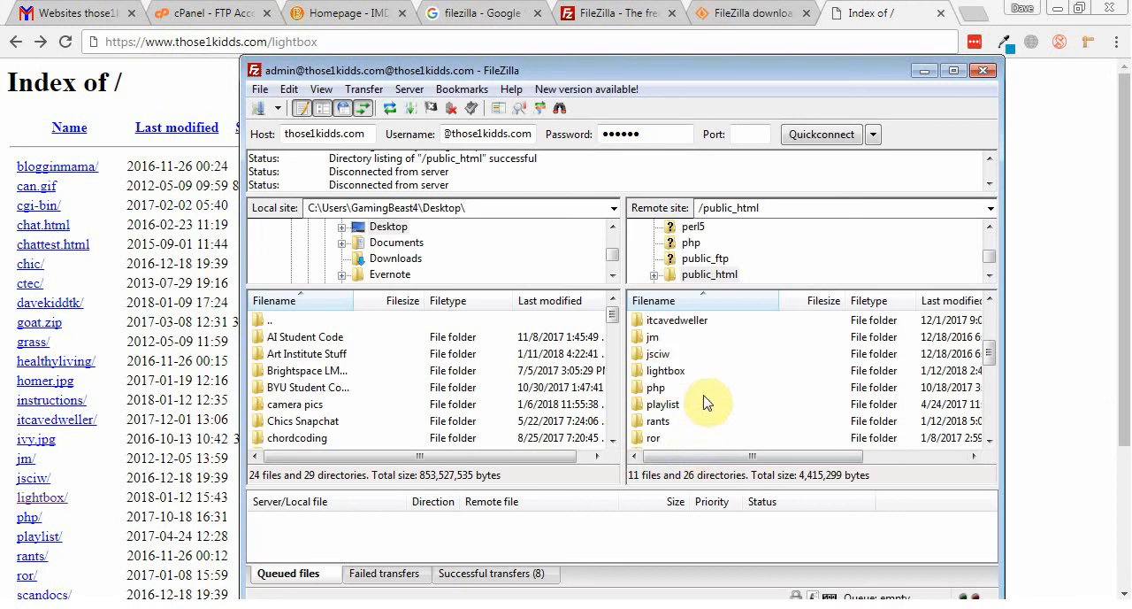
click(676, 328)
scroll(678, 327, up, 1)
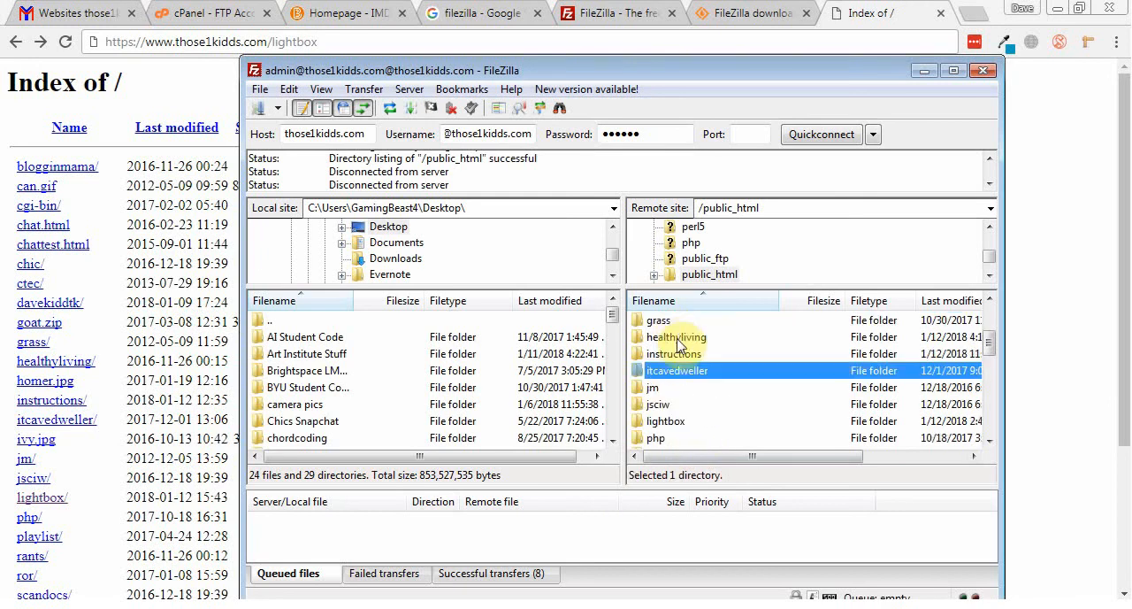
scroll(679, 345, up, 1)
scroll(680, 345, down, 1)
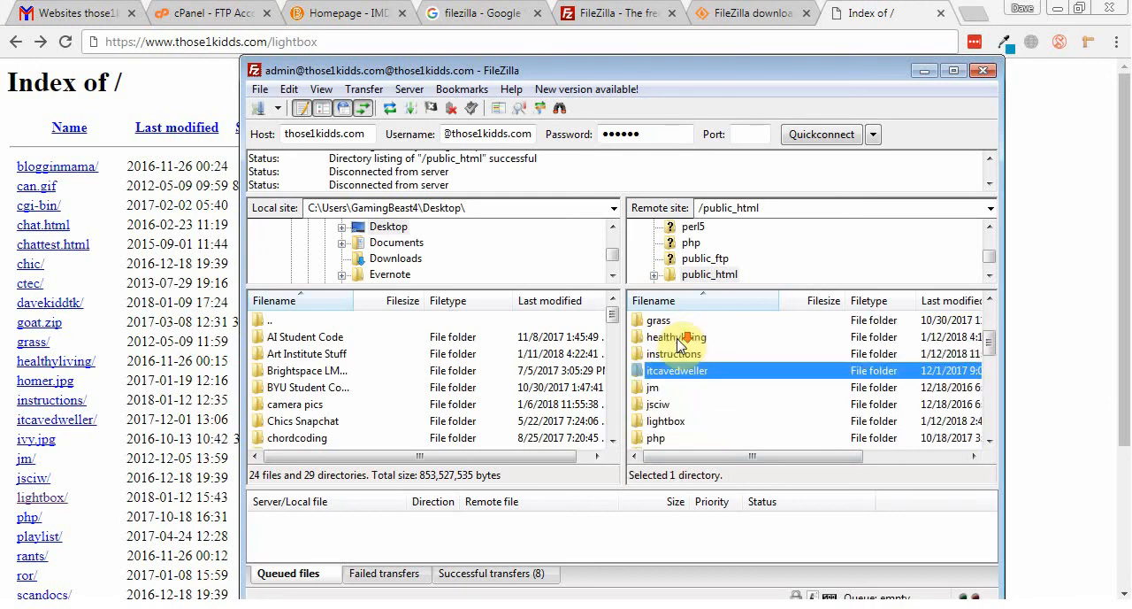
double_click(661, 421)
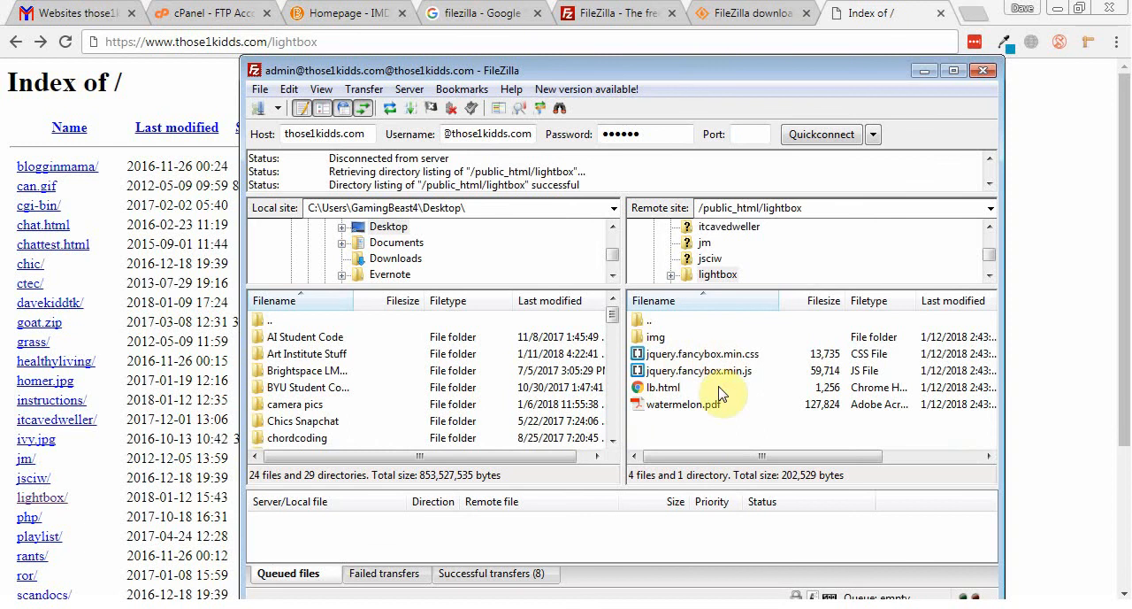
click(676, 389)
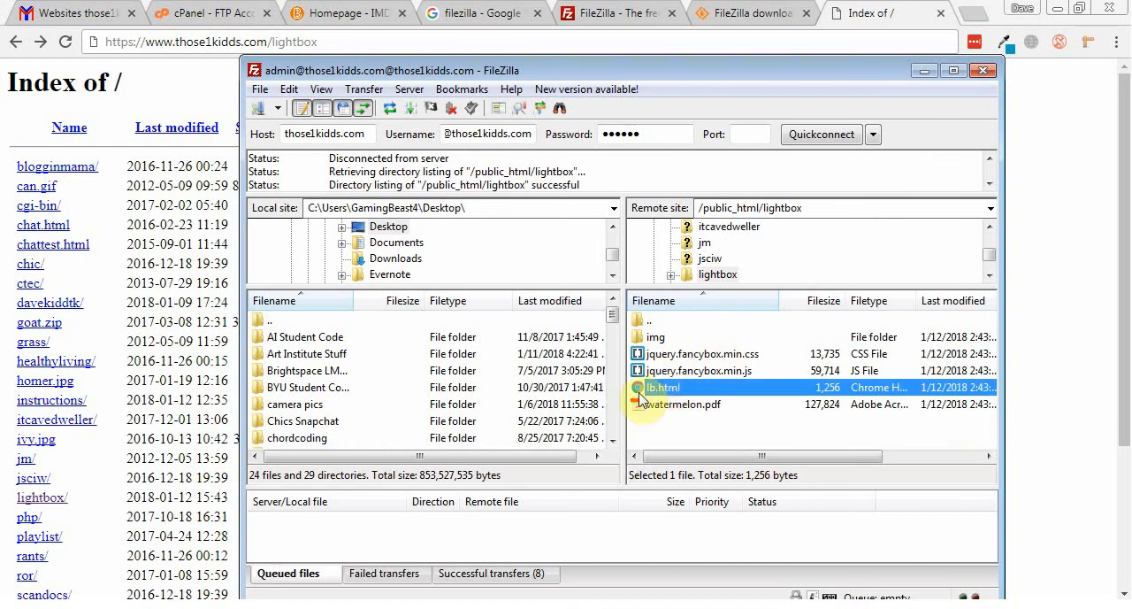
click(341, 43)
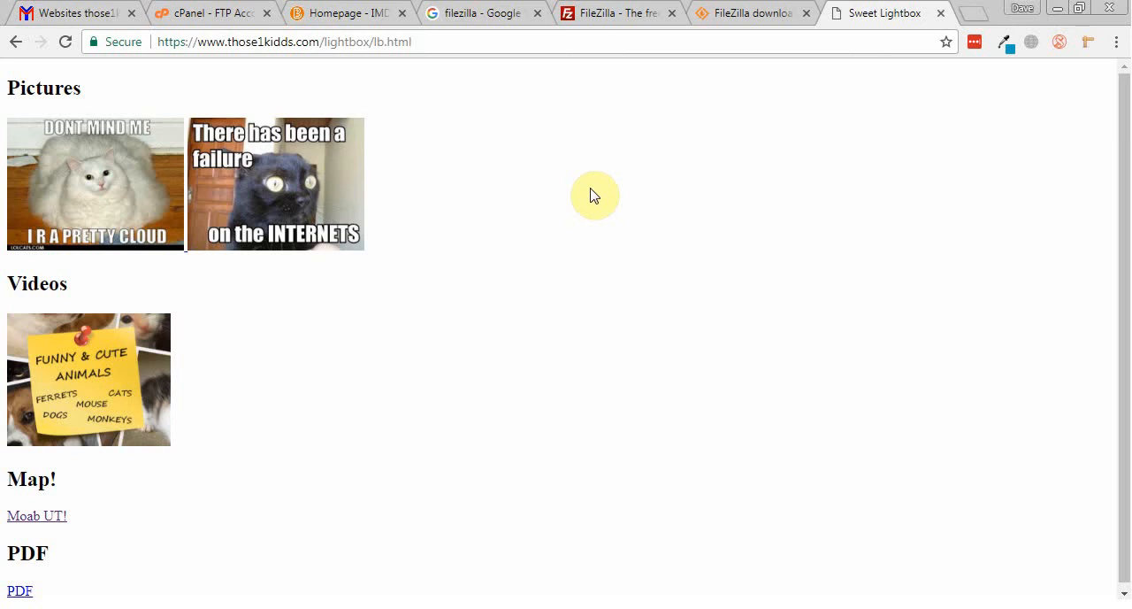
click(449, 42)
key(ctrl+c)
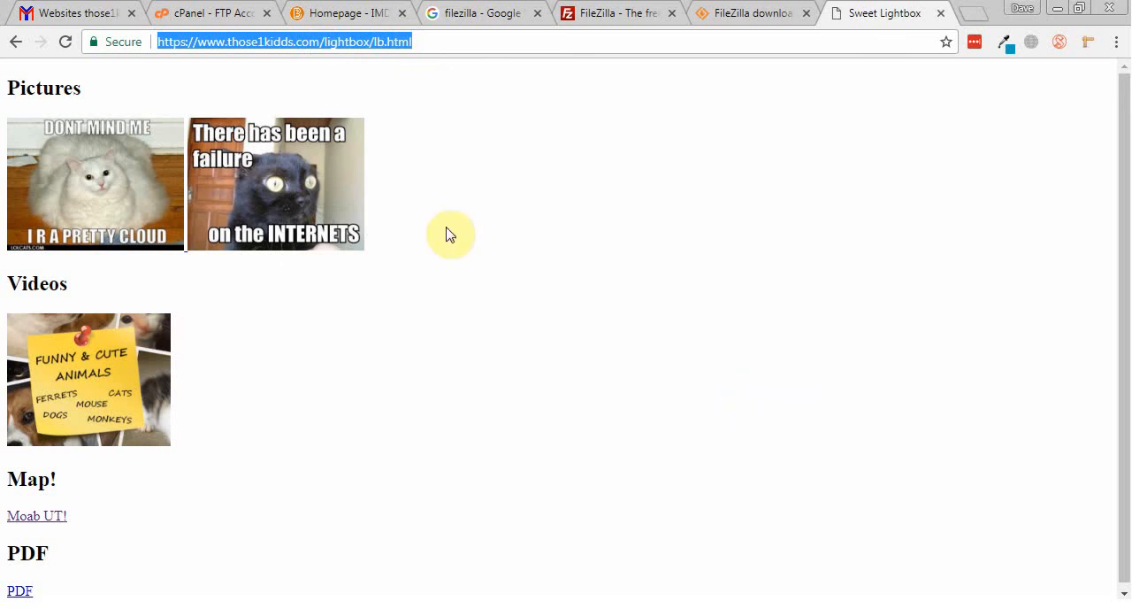
Step: Open the Learning Path of the IMD131 course site and review the Week 1 web host and instructional page assignments
click(337, 15)
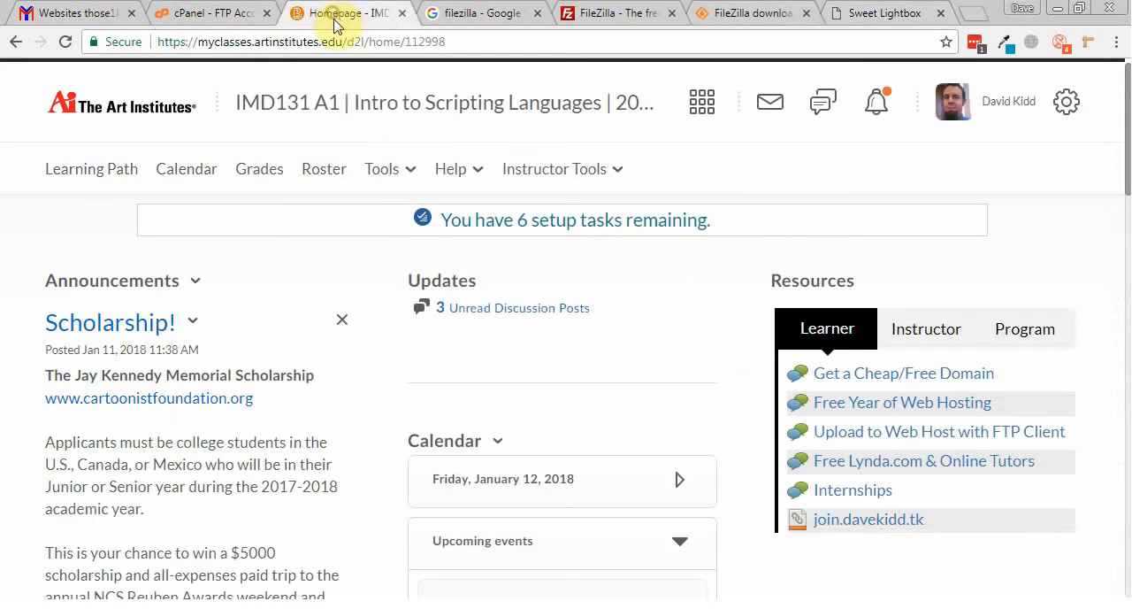
click(86, 177)
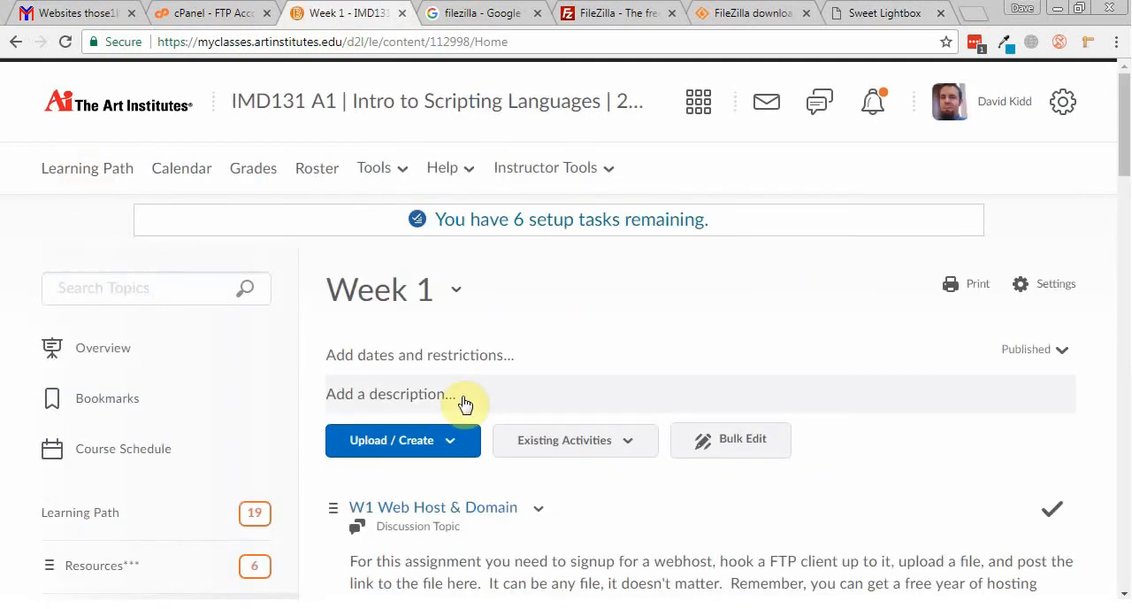
scroll(465, 403, down, 2)
scroll(266, 402, down, 1)
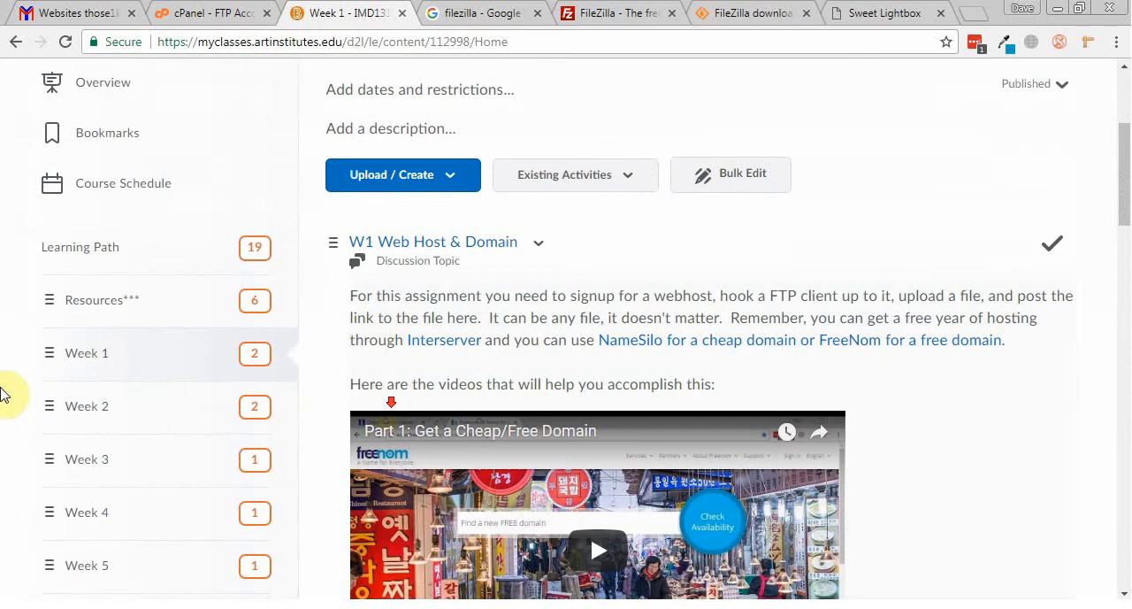
scroll(678, 328, down, 10)
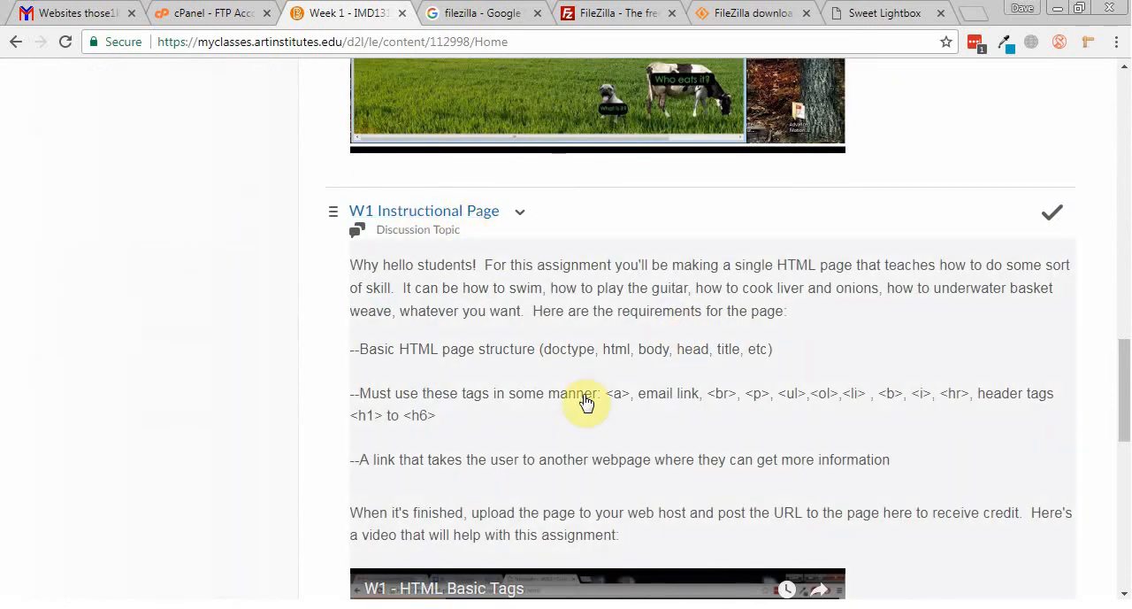
Step: Open the W1 Instructional Page topic and correct its discussion thread's title to "Turn in instructional page here"
click(434, 211)
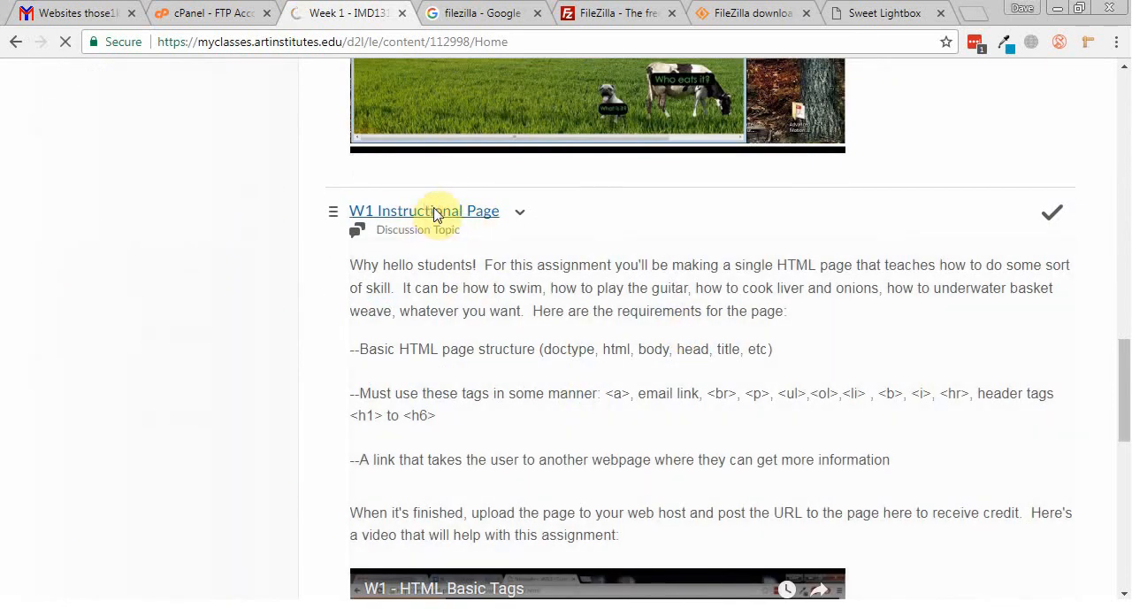
scroll(392, 281, down, 2)
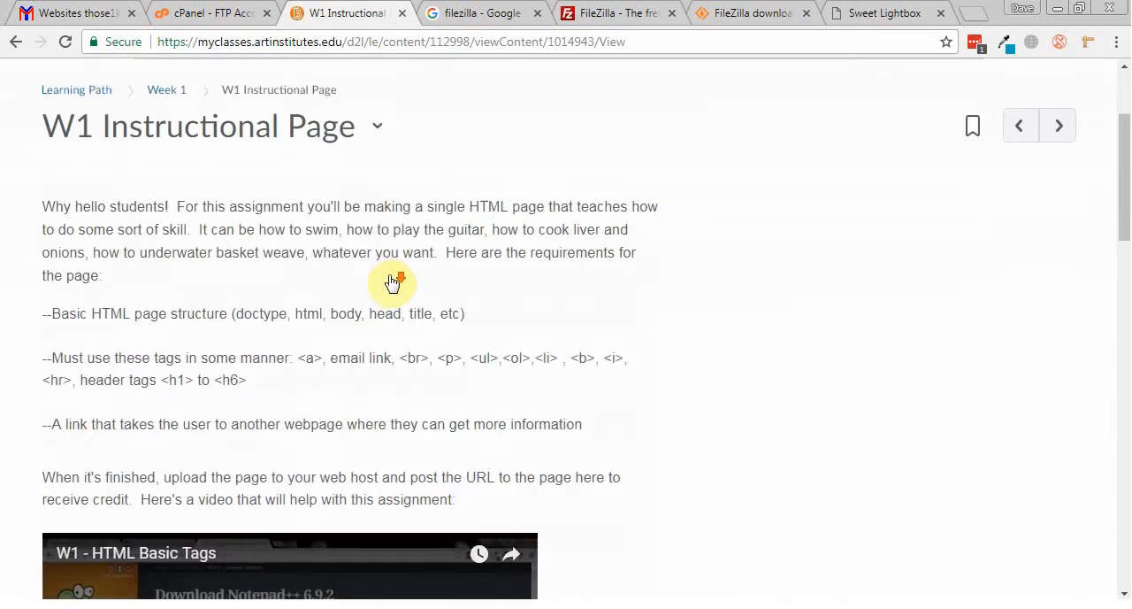
scroll(392, 281, down, 12)
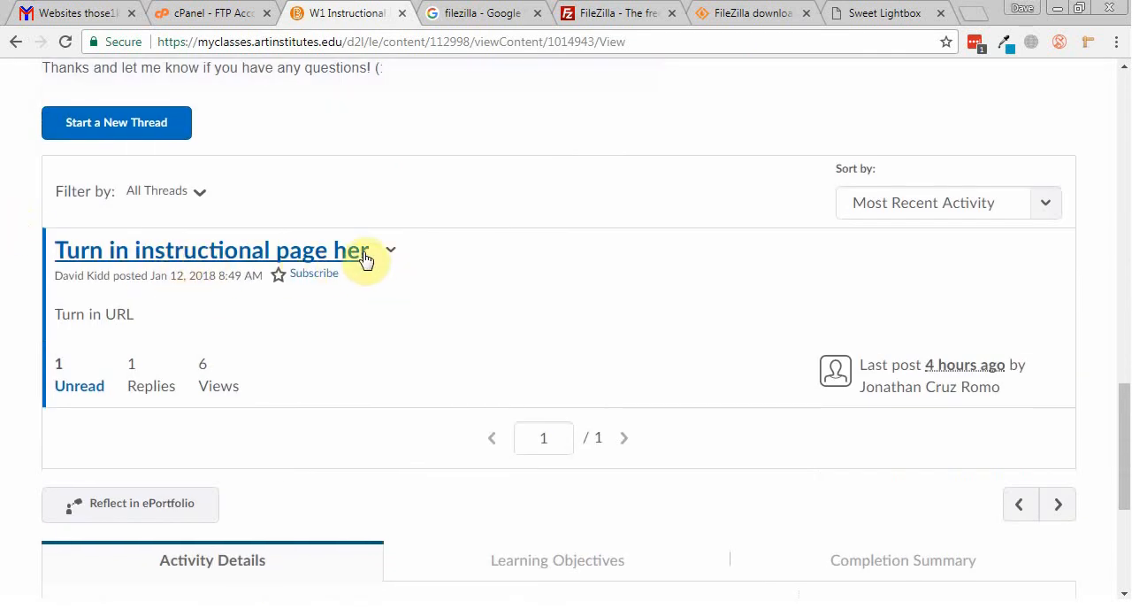
click(394, 253)
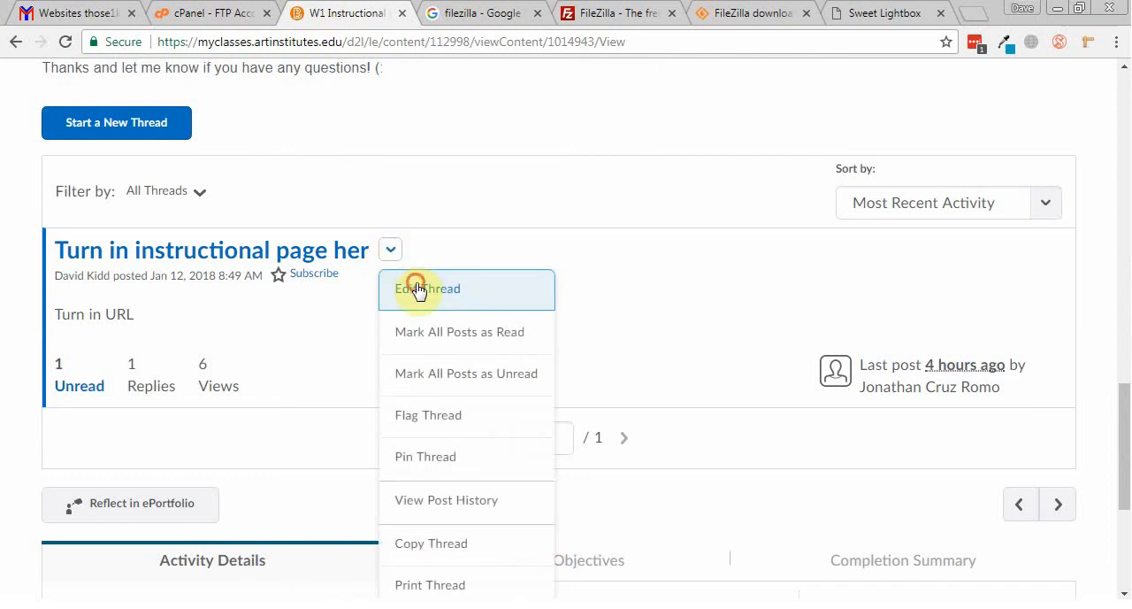
click(414, 288)
click(269, 104)
text(e here)
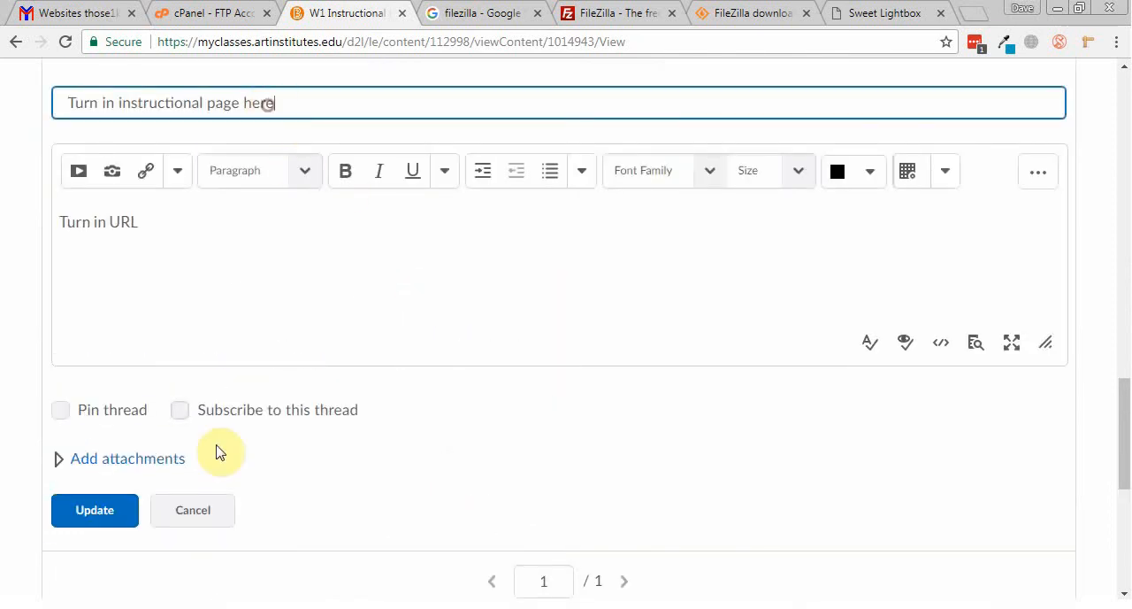
click(87, 520)
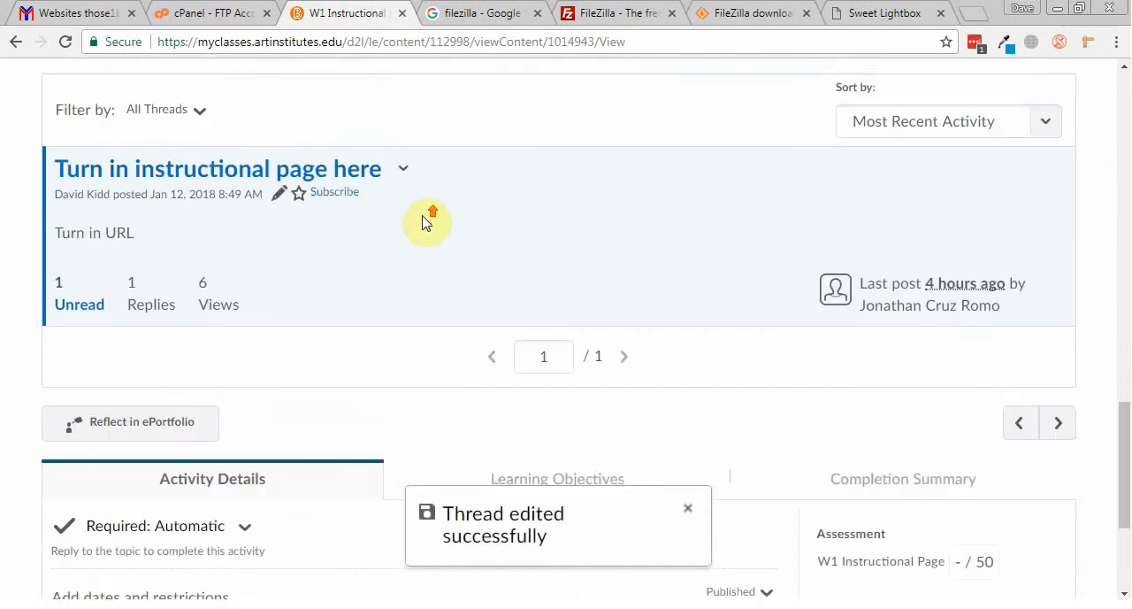
click(223, 175)
scroll(127, 235, down, 4)
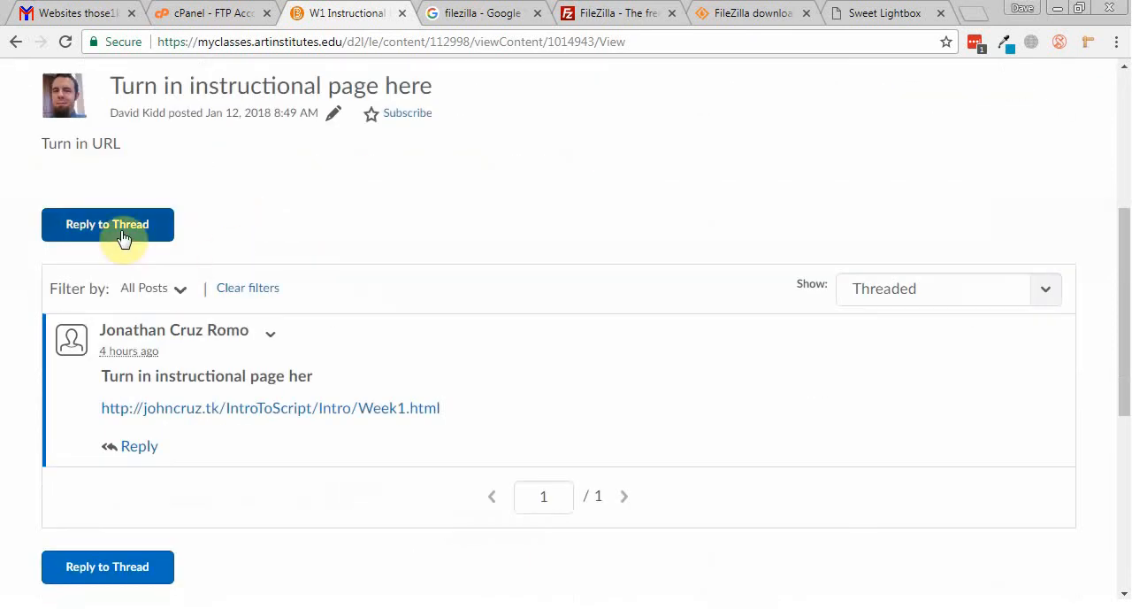
click(124, 237)
key(ctrl+v)
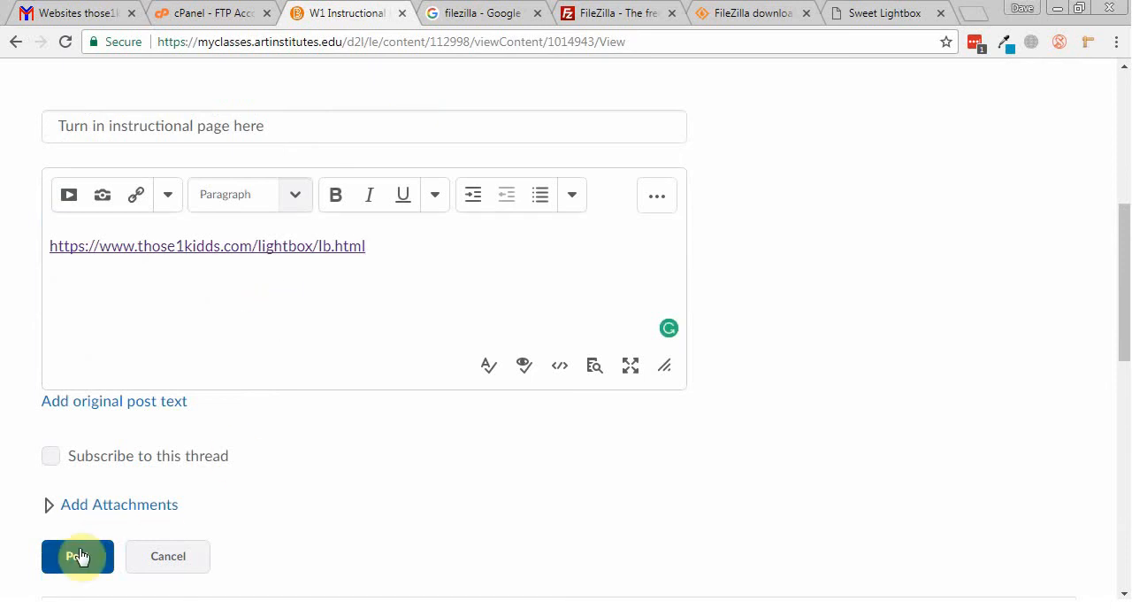
click(166, 561)
Step: Select the full URL of the Sweet Lightbox page and return to the start of the W1 Instructional Page topic
click(894, 16)
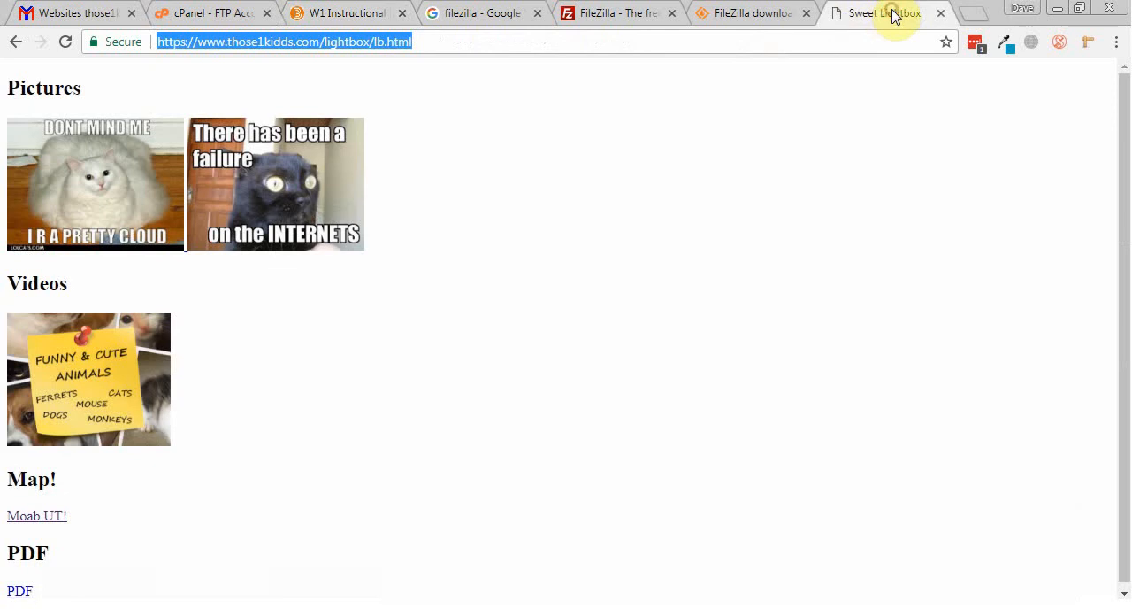
double_click(776, 45)
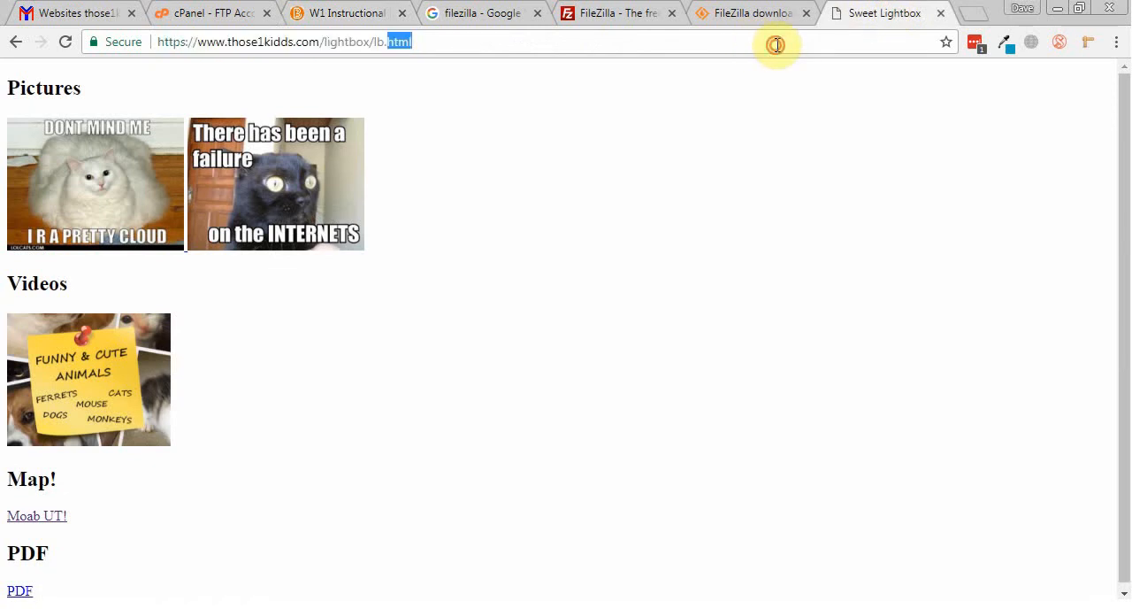
click(776, 44)
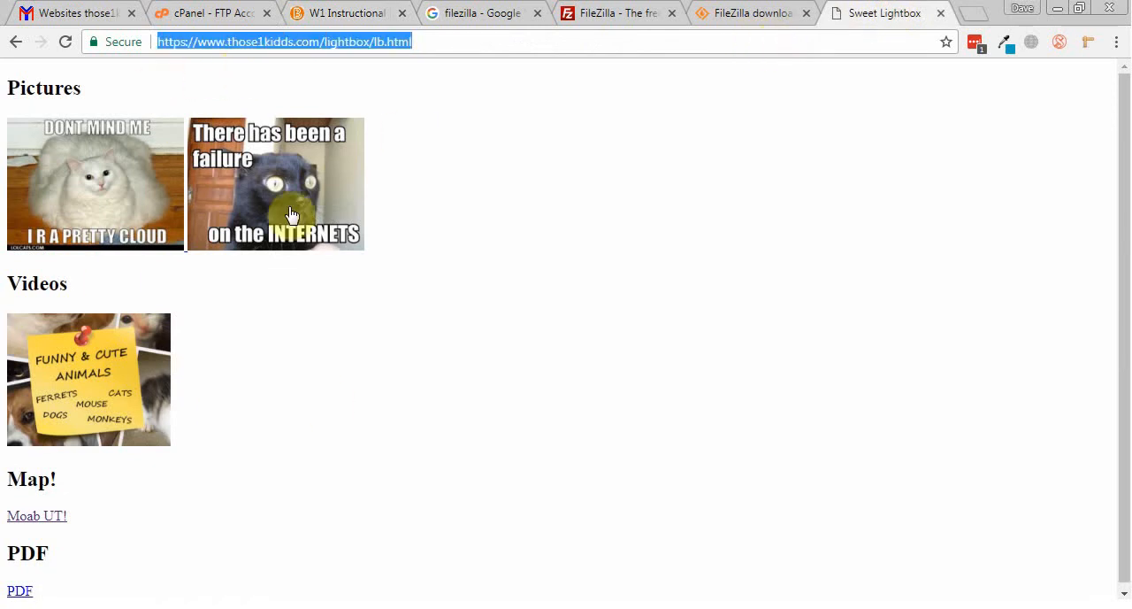
click(412, 83)
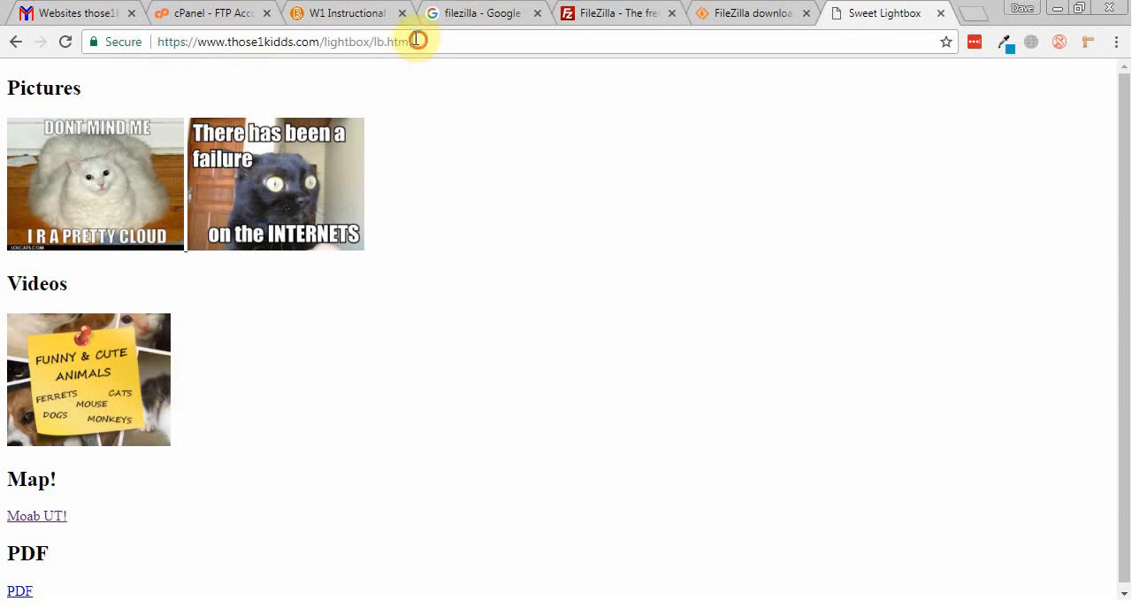
click(417, 40)
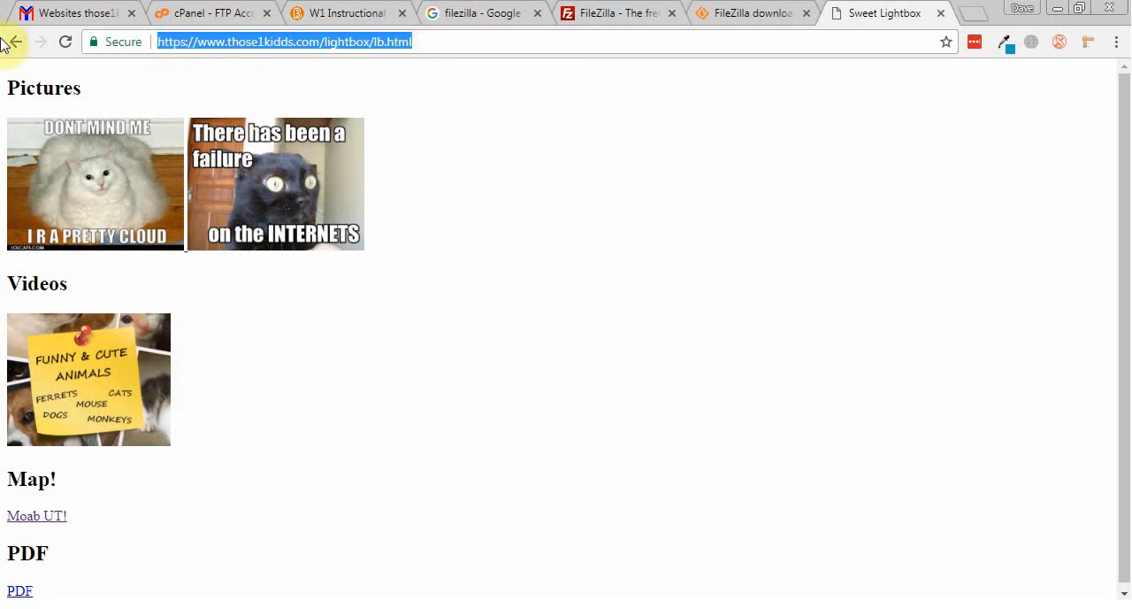
click(323, 9)
scroll(394, 321, up, 3)
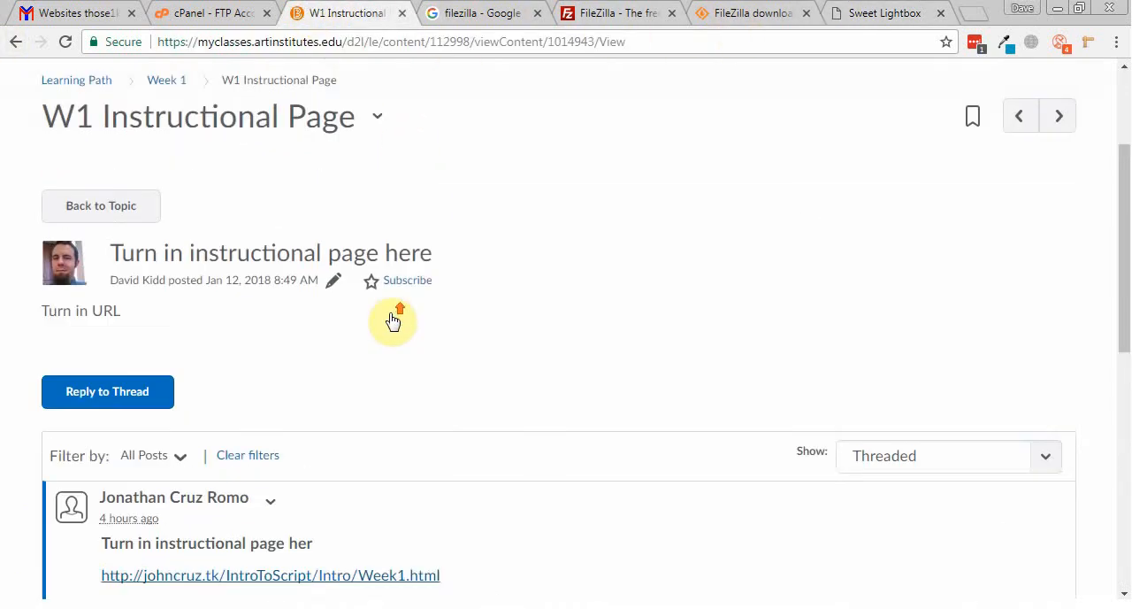
scroll(394, 321, up, 3)
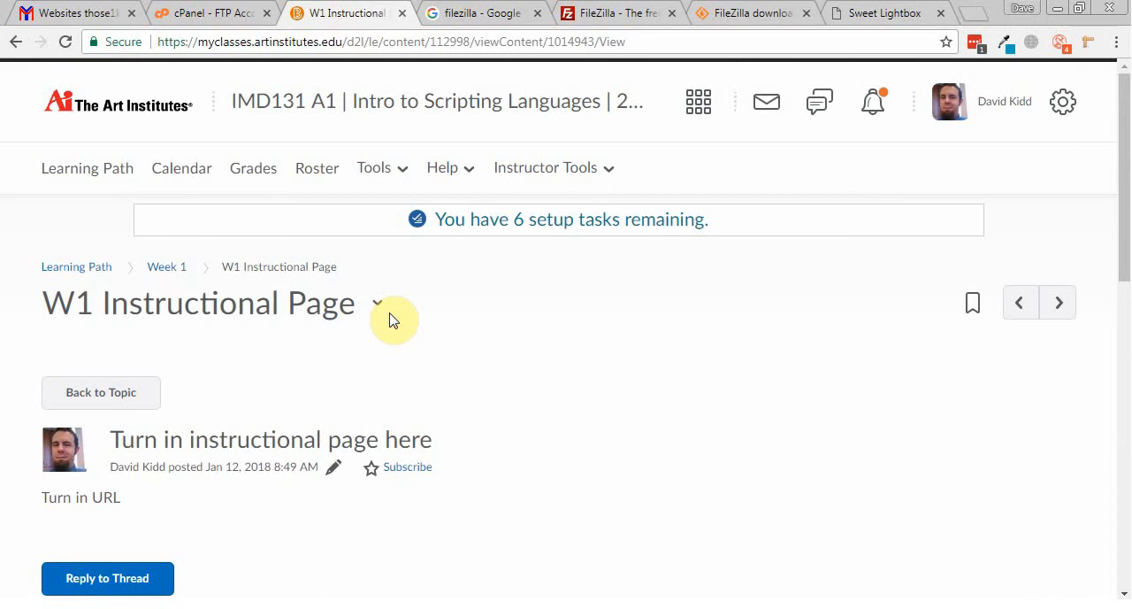
Step: Switch to FileZilla, review the saved those1kidds entry's connection settings in the Site Manager, and close it without changes
click(482, 608)
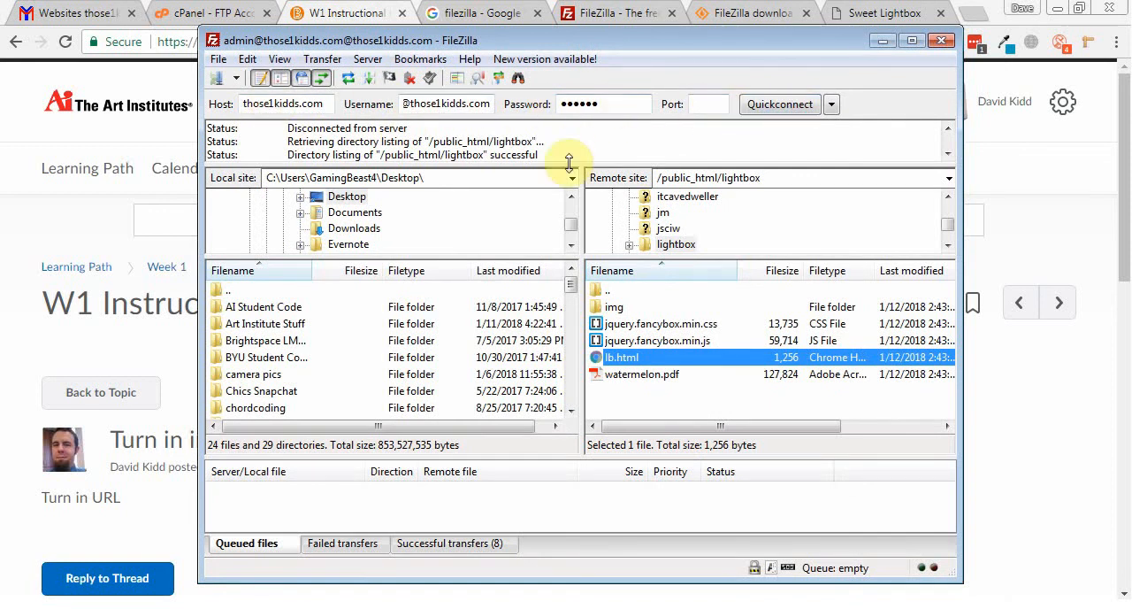
click(617, 108)
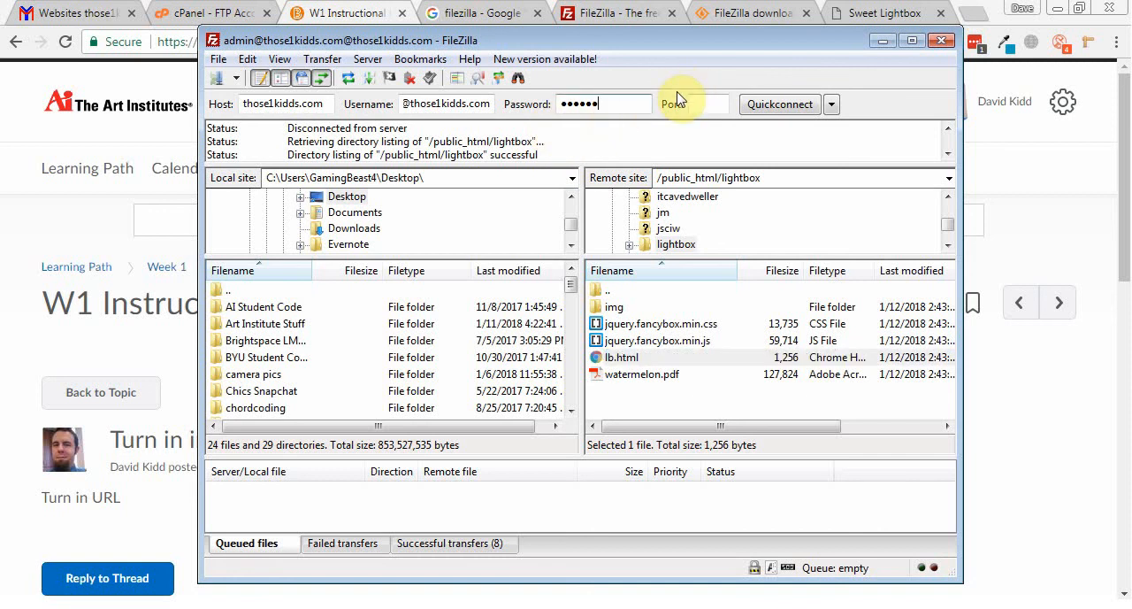
click(217, 83)
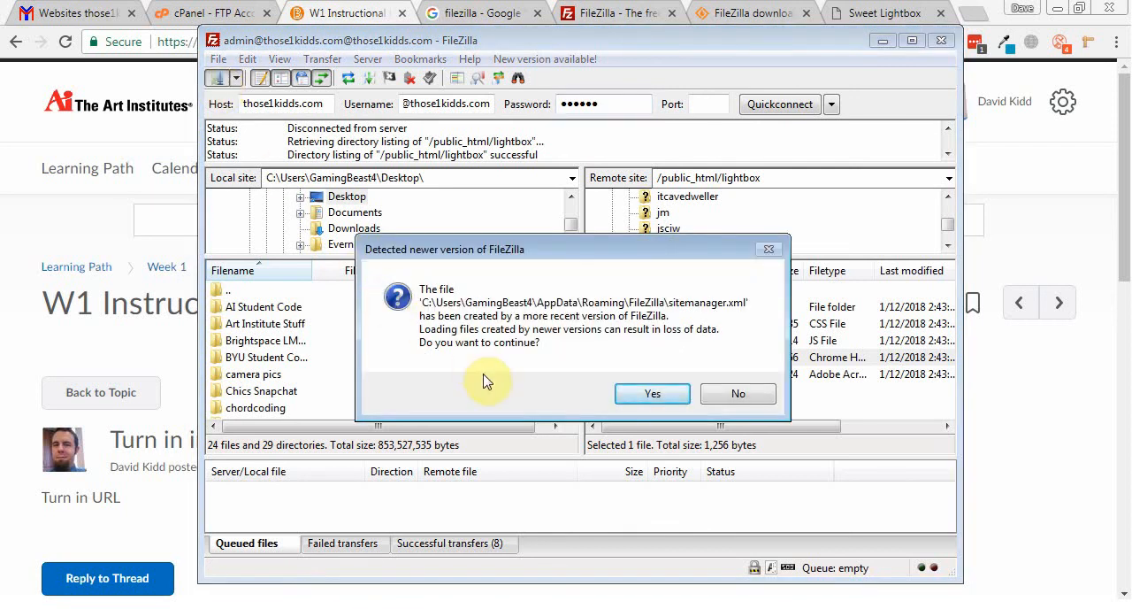
click(644, 398)
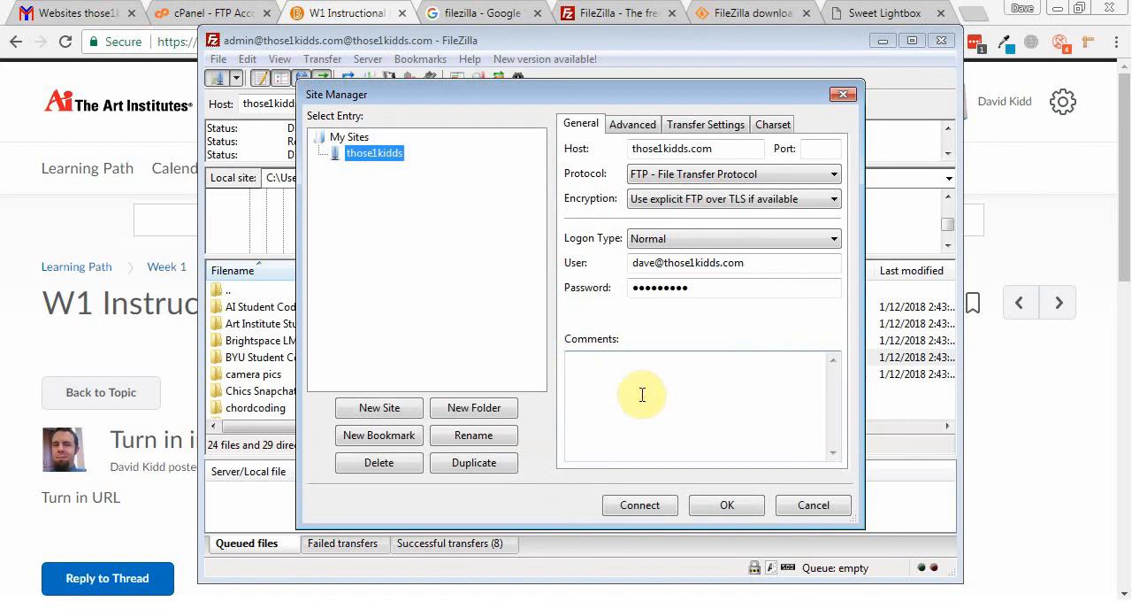
click(807, 511)
Step: Reopen the Site Manager and create a new site entry named test
click(214, 80)
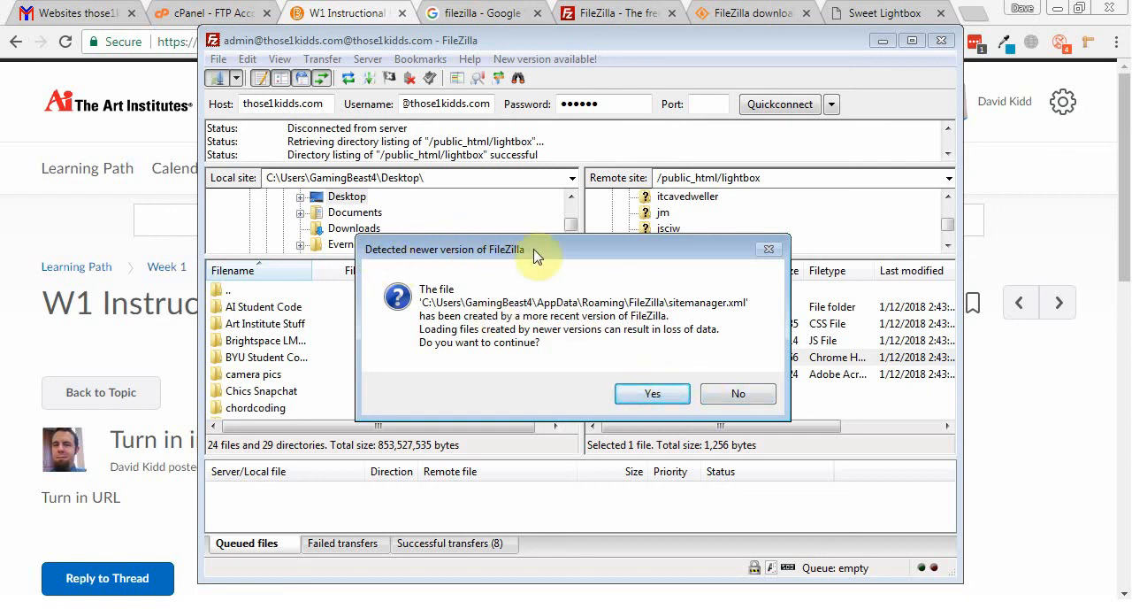
click(655, 395)
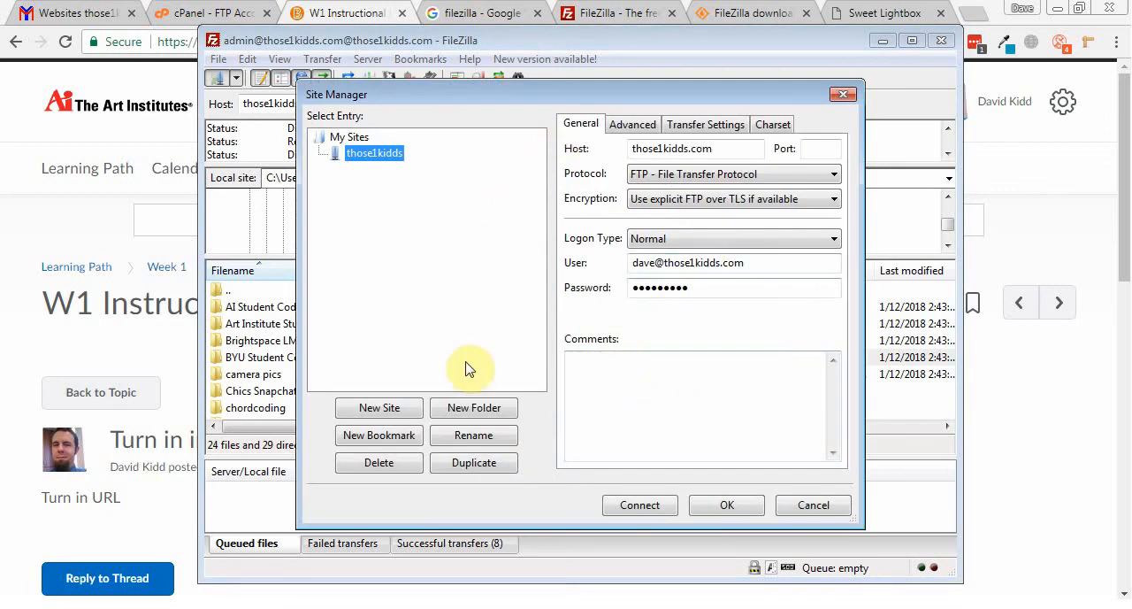
click(378, 408)
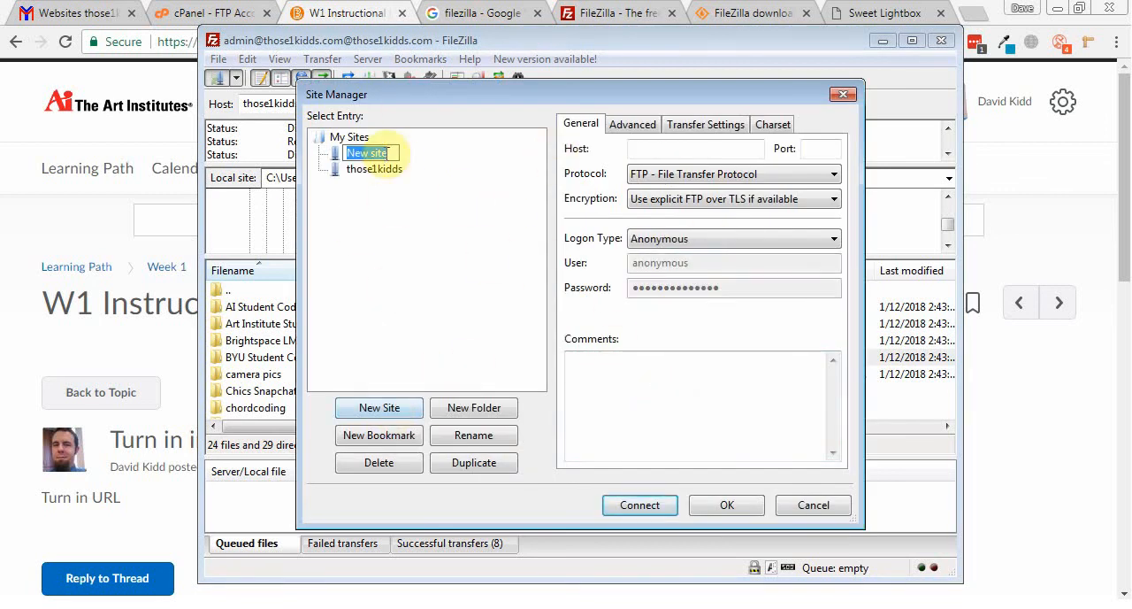
key(BackSpace)
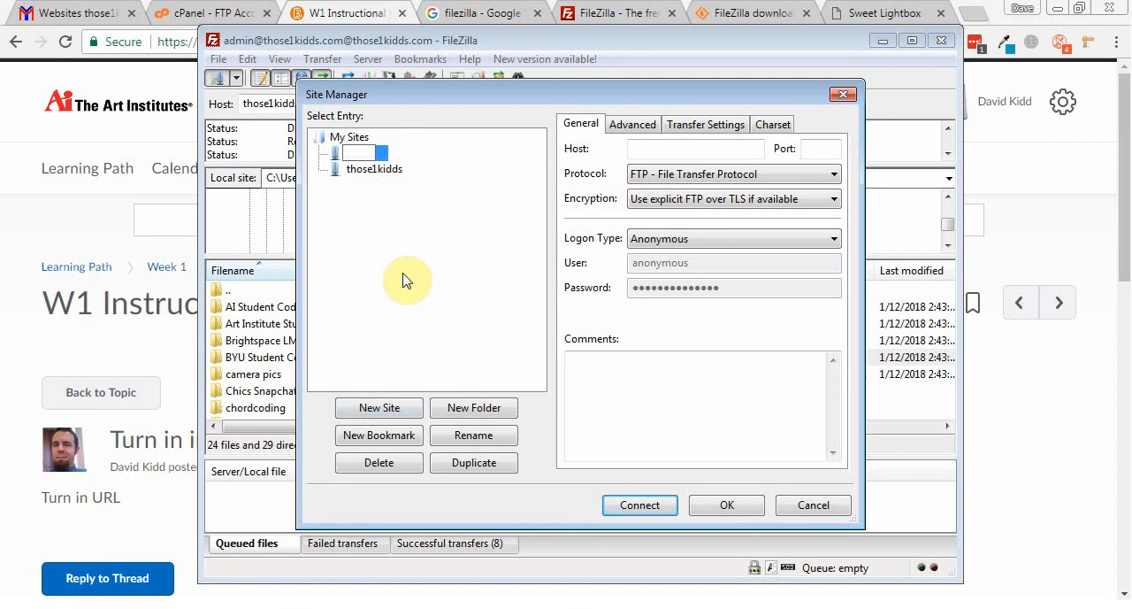
text(test)
key(Return)
click(370, 178)
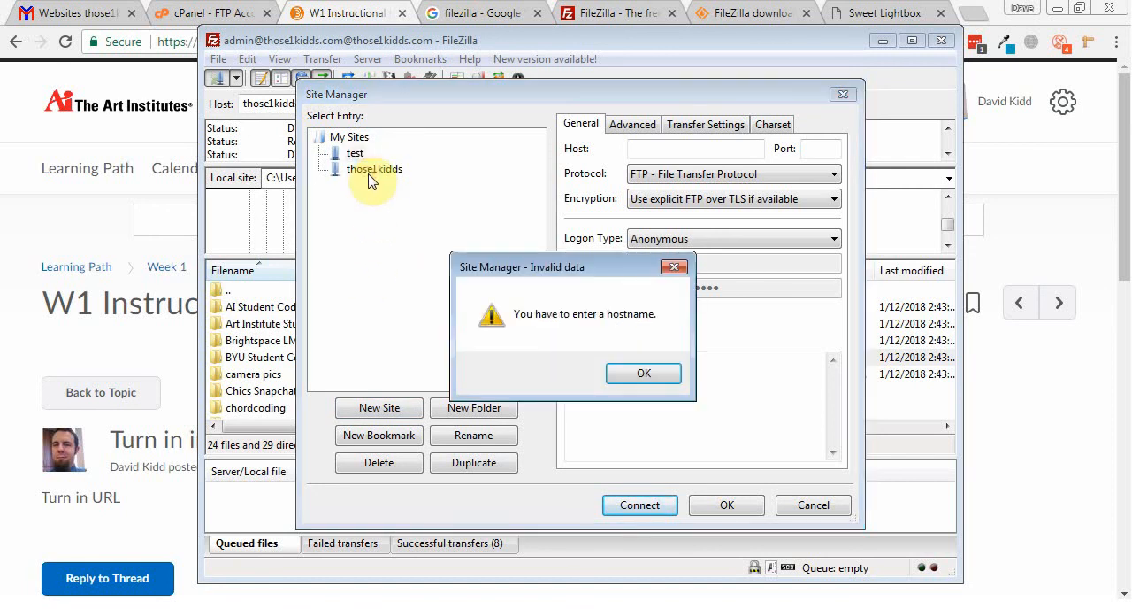
click(628, 373)
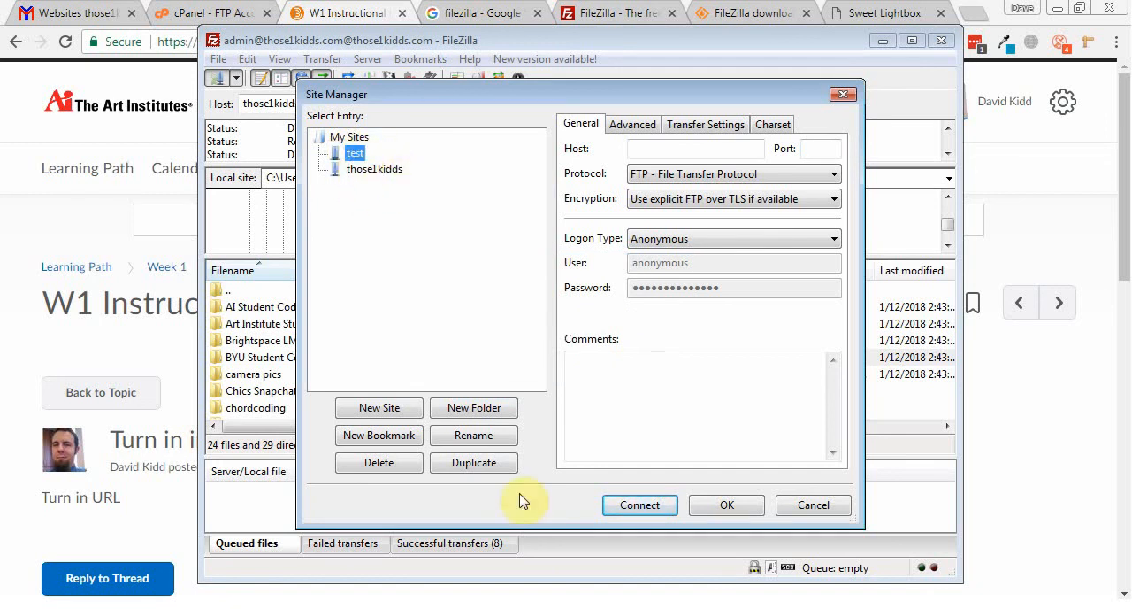
Step: Set the test site's host to those1kidds.com and its logon type to Normal
click(473, 434)
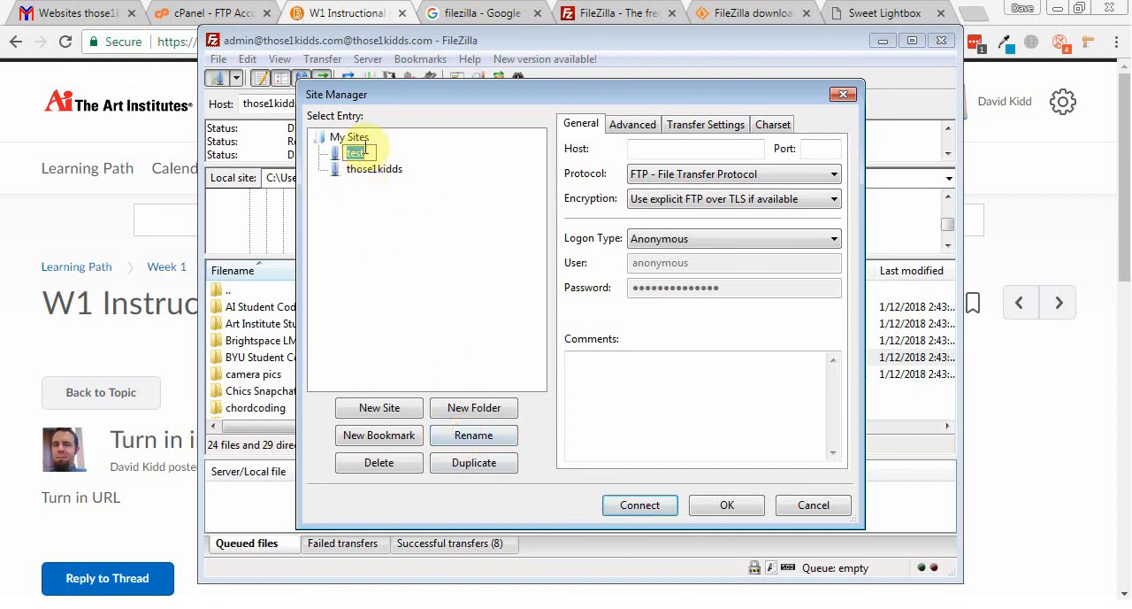
click(701, 148)
text(t)
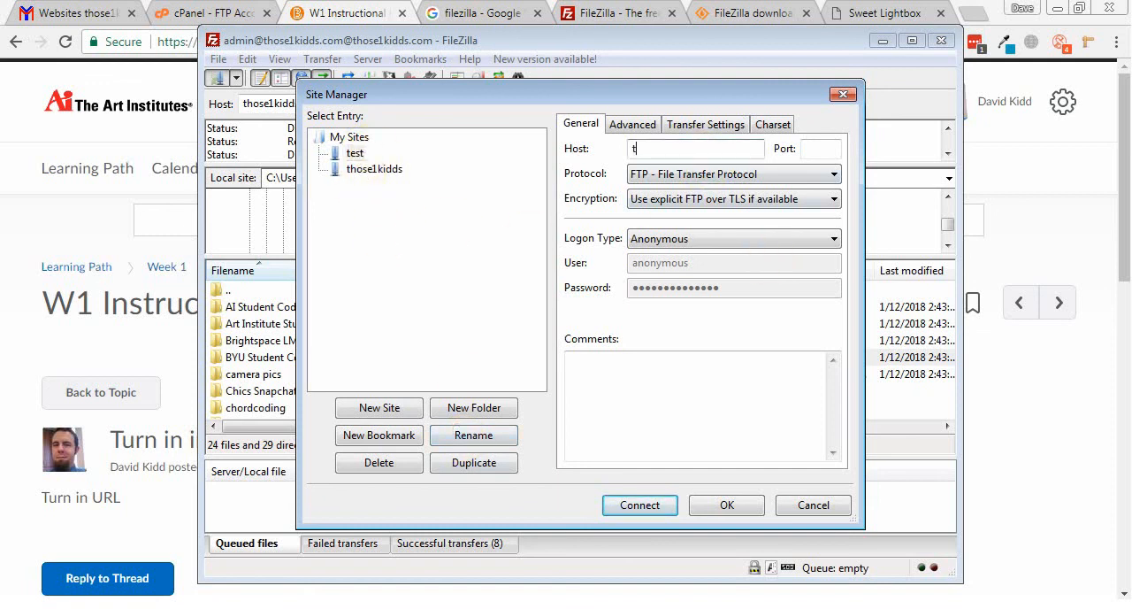
text(hose1kidds.com)
click(656, 240)
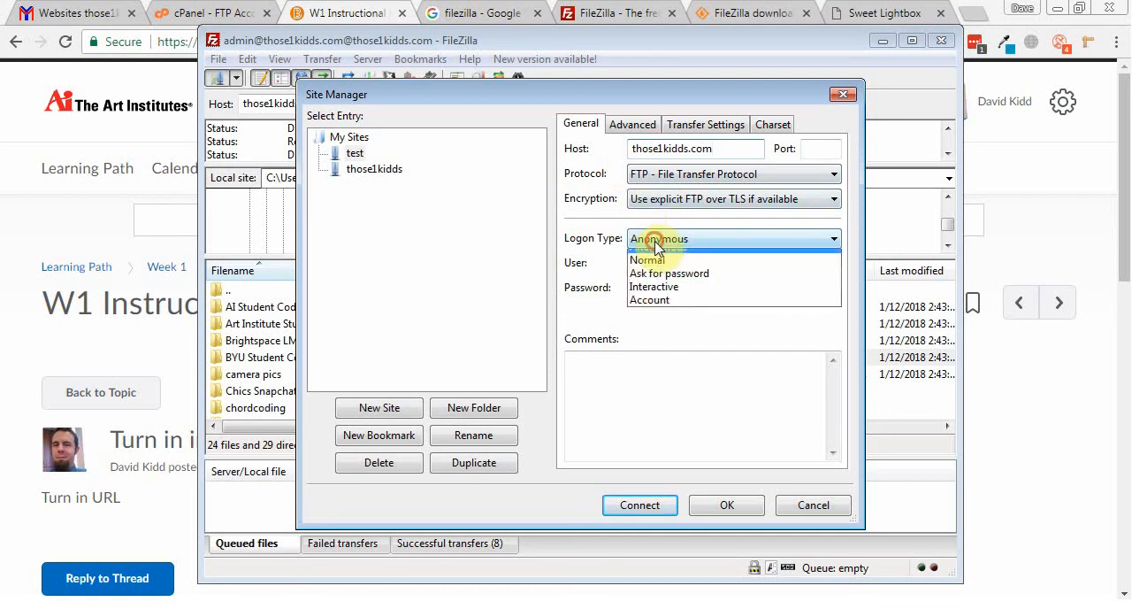
click(655, 261)
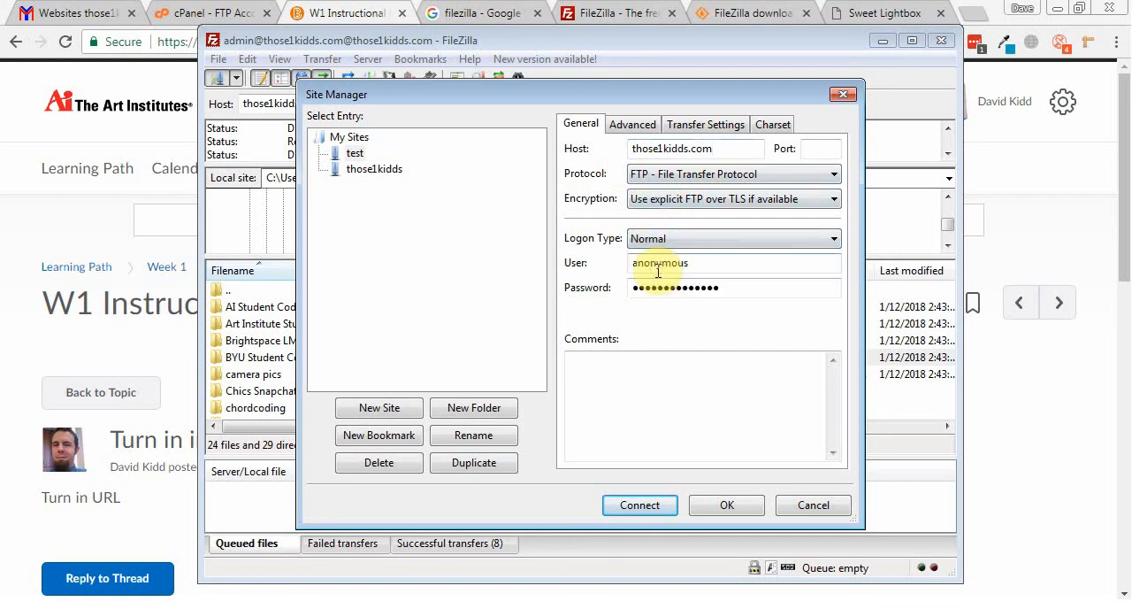
Step: Enter the FTP account's username and password for the test site and save the entry
double_click(713, 263)
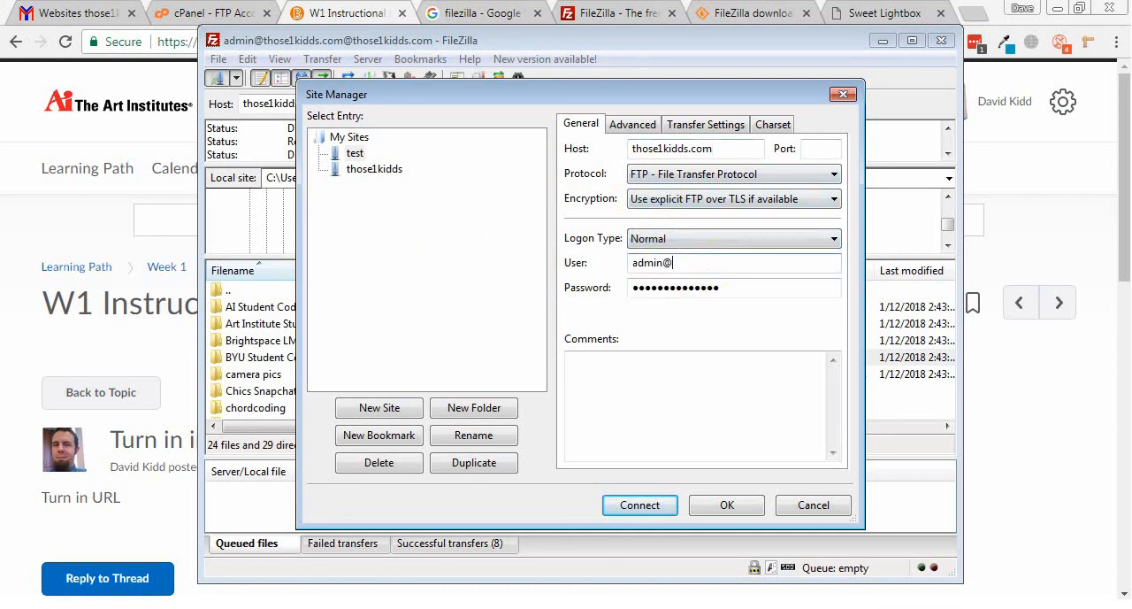
key(Tab)
key(BackSpace)
text(••••)
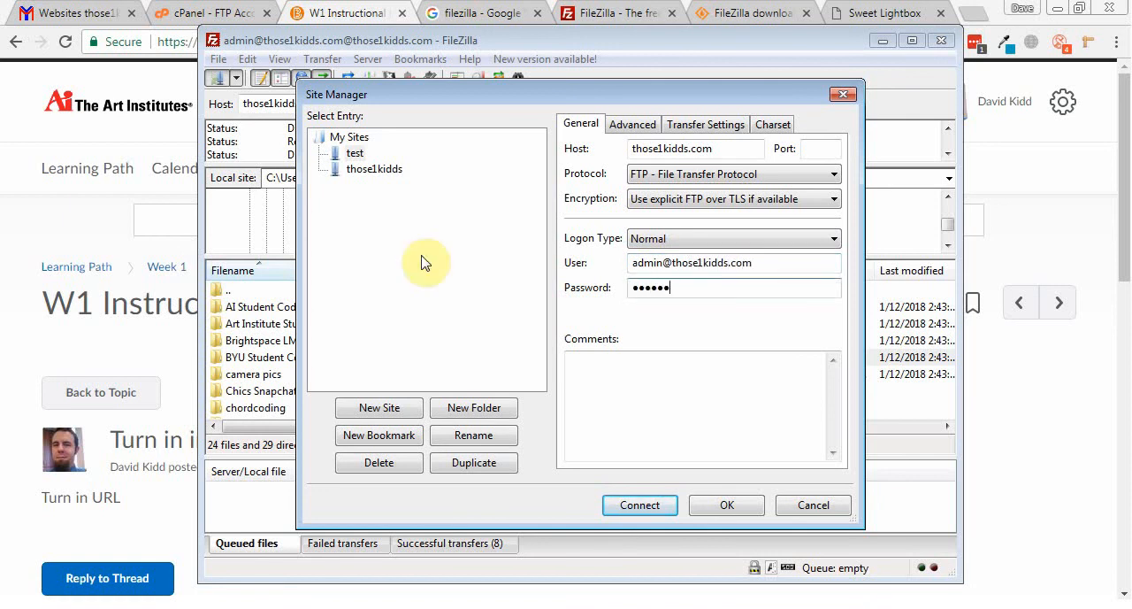
click(727, 505)
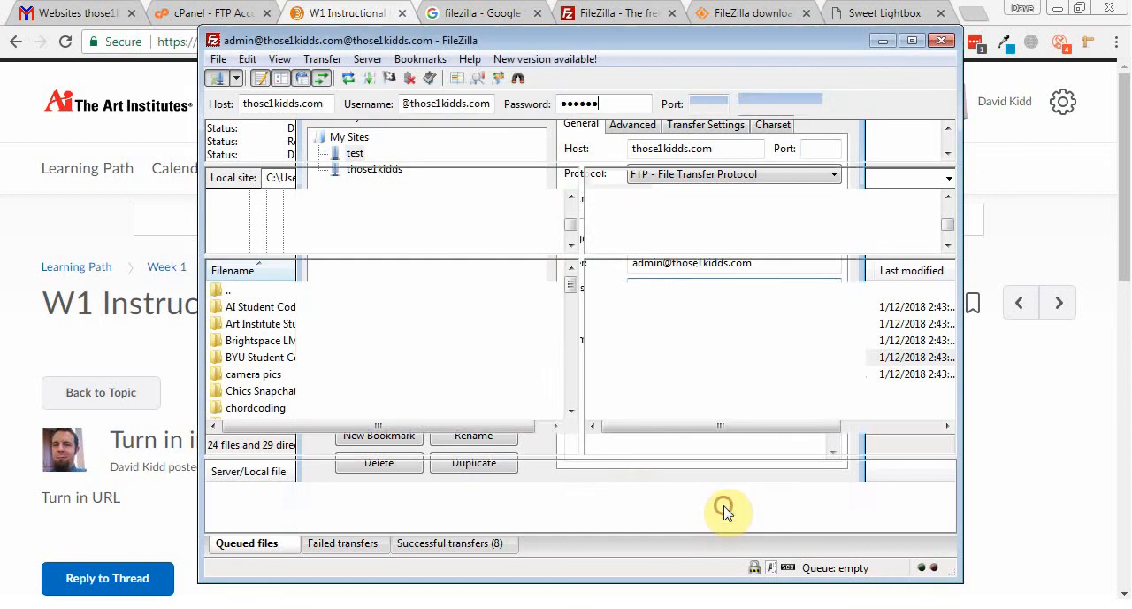
Step: Check the list of saved sites, compare the test and those1kidds entries in the Site Manager, and close it without changes
click(237, 78)
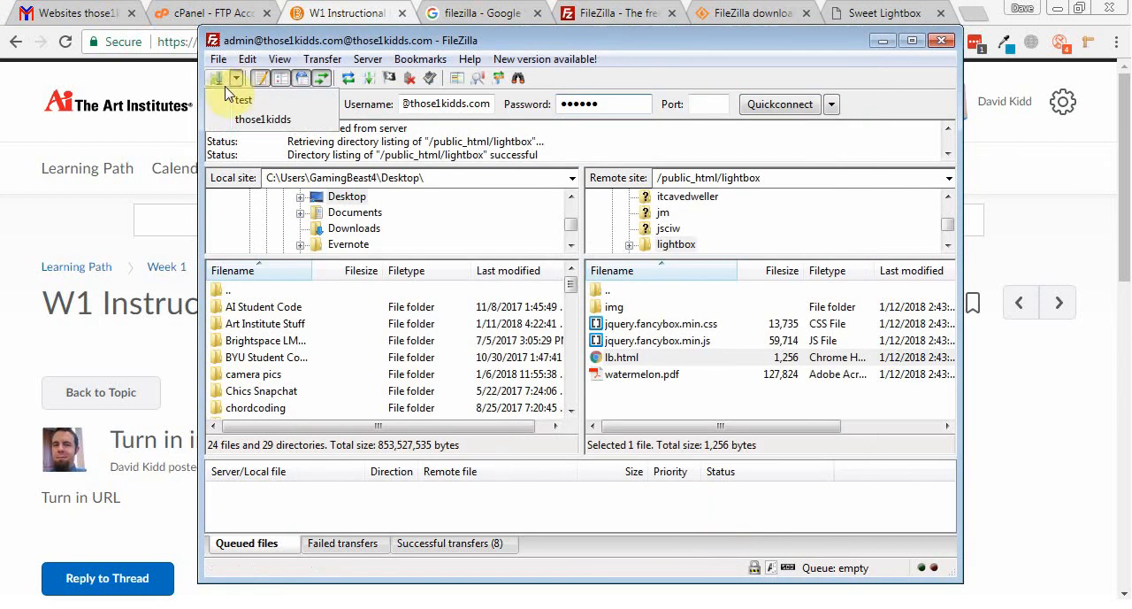
click(261, 119)
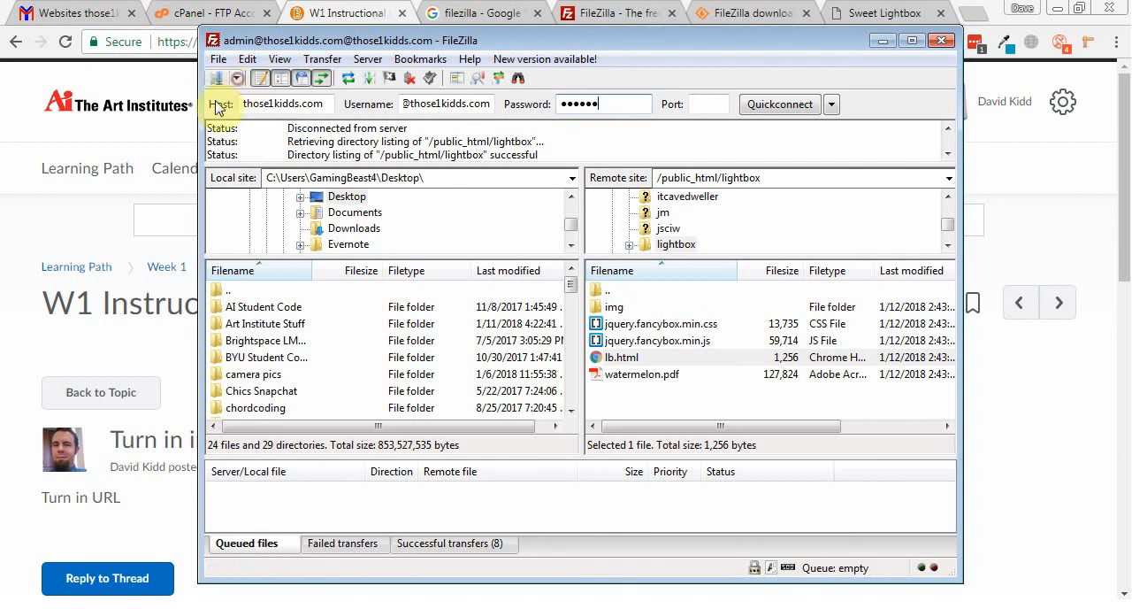
click(215, 81)
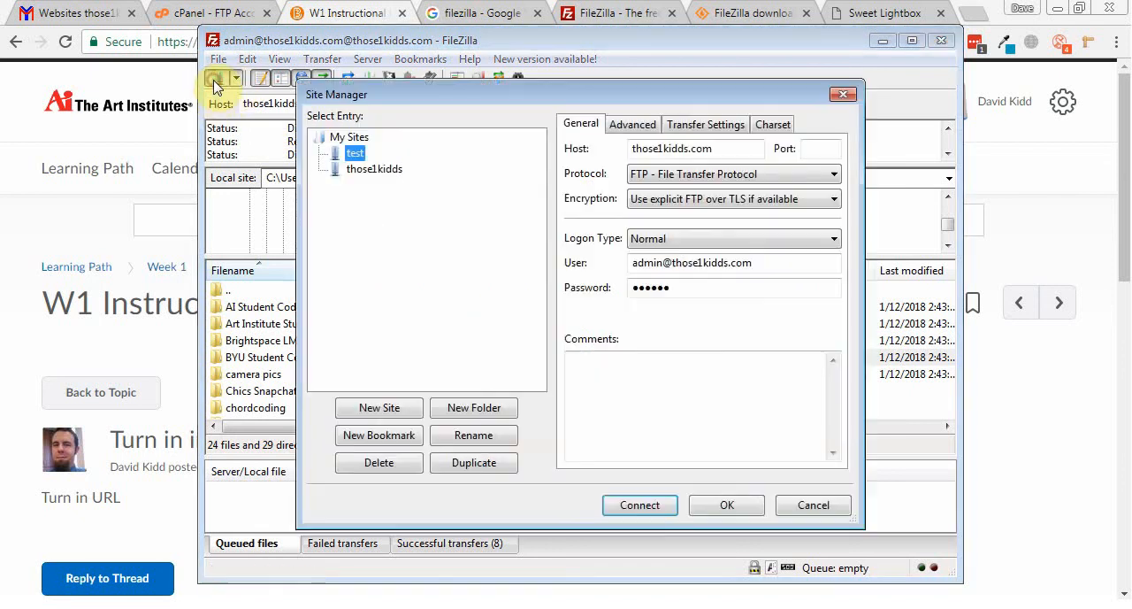
click(358, 153)
click(369, 168)
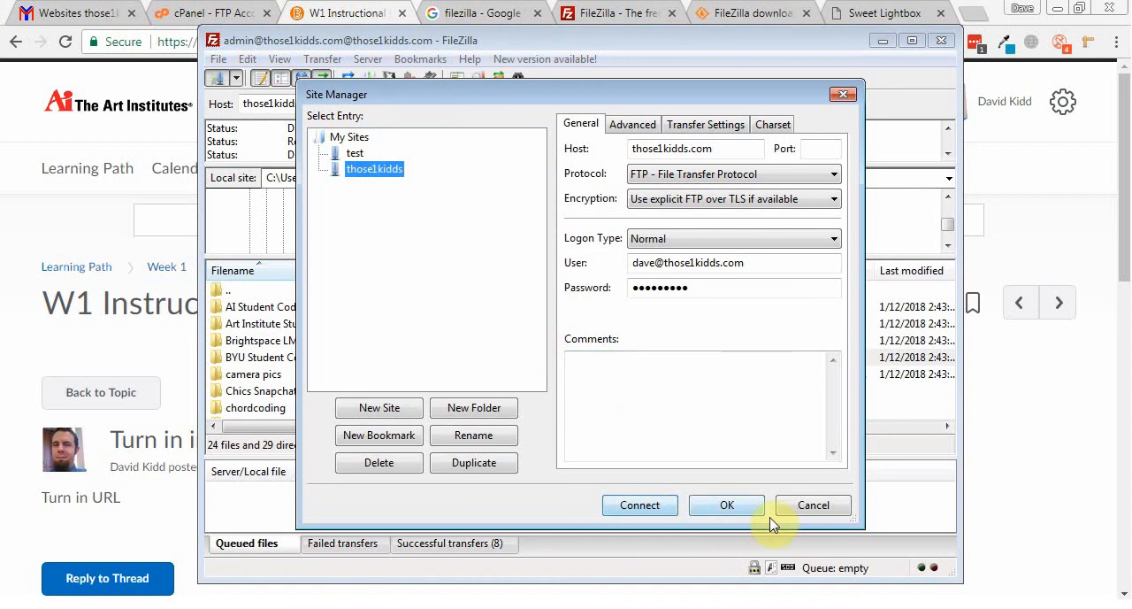
click(807, 506)
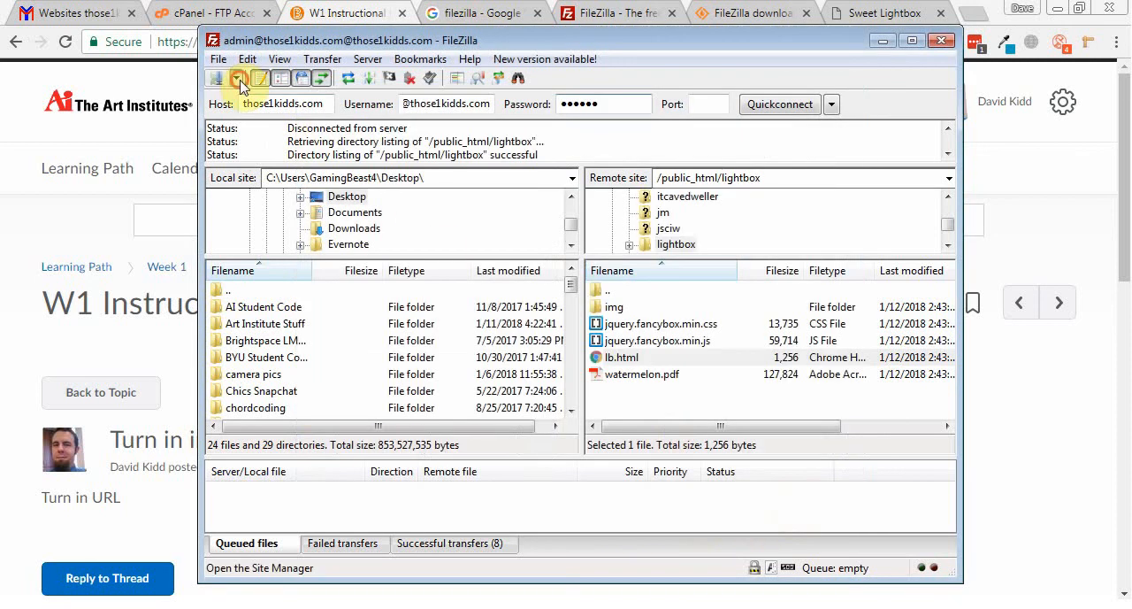
Step: Connect to the saved test site in the current tab, aborting the previous connection, and look through the remote root directory
click(237, 78)
click(252, 116)
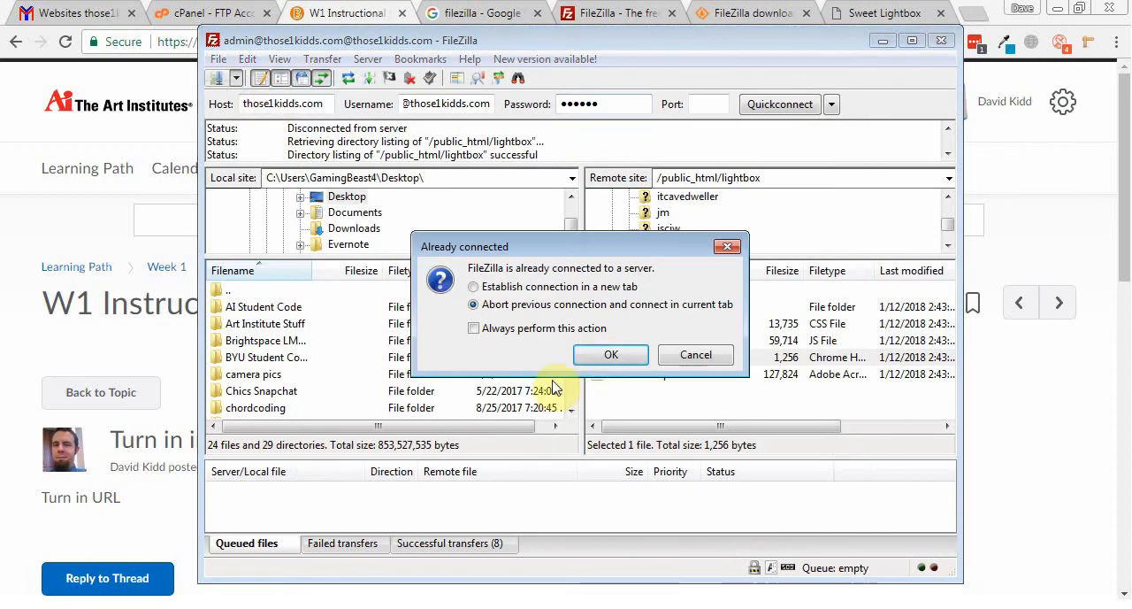
click(608, 356)
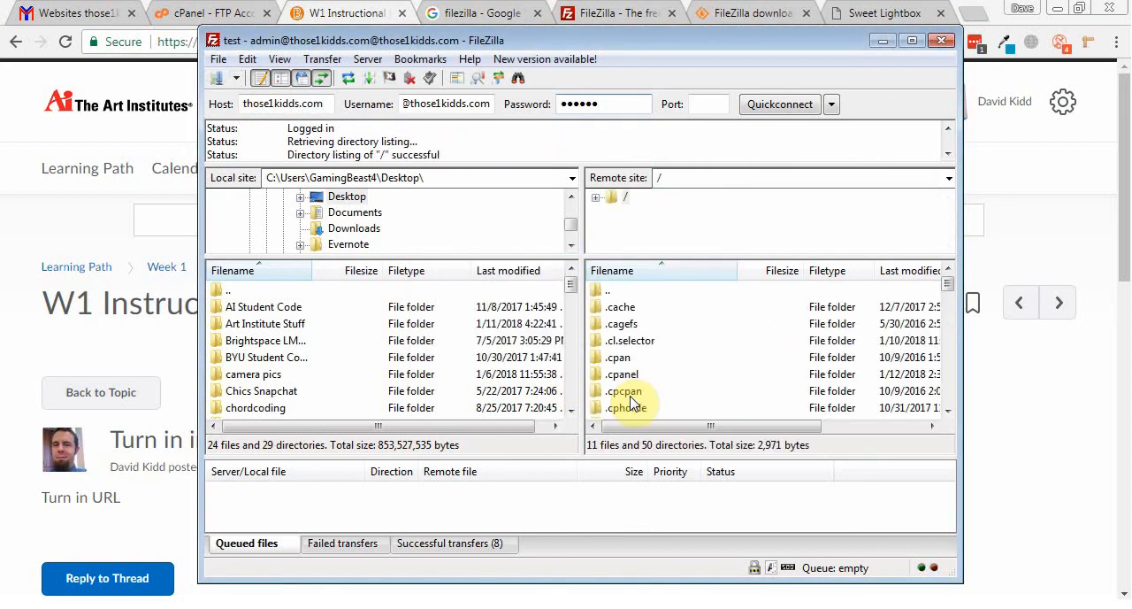
click(633, 362)
scroll(633, 363, down, 4)
scroll(632, 363, up, 4)
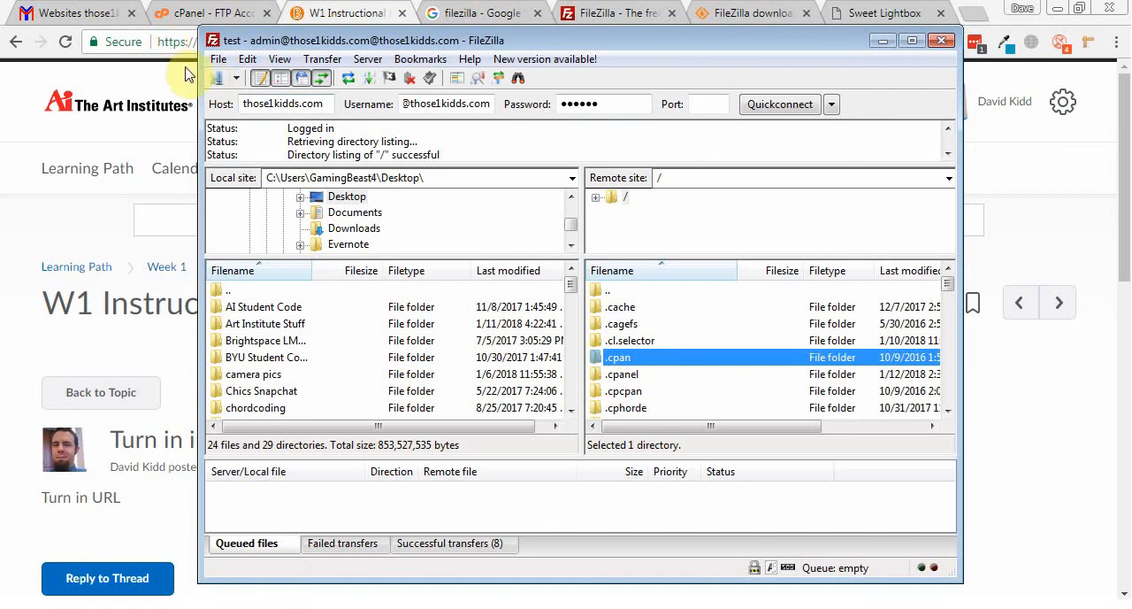
Step: Review the logon type options for the test site in the Site Manager and close it without changes
click(215, 78)
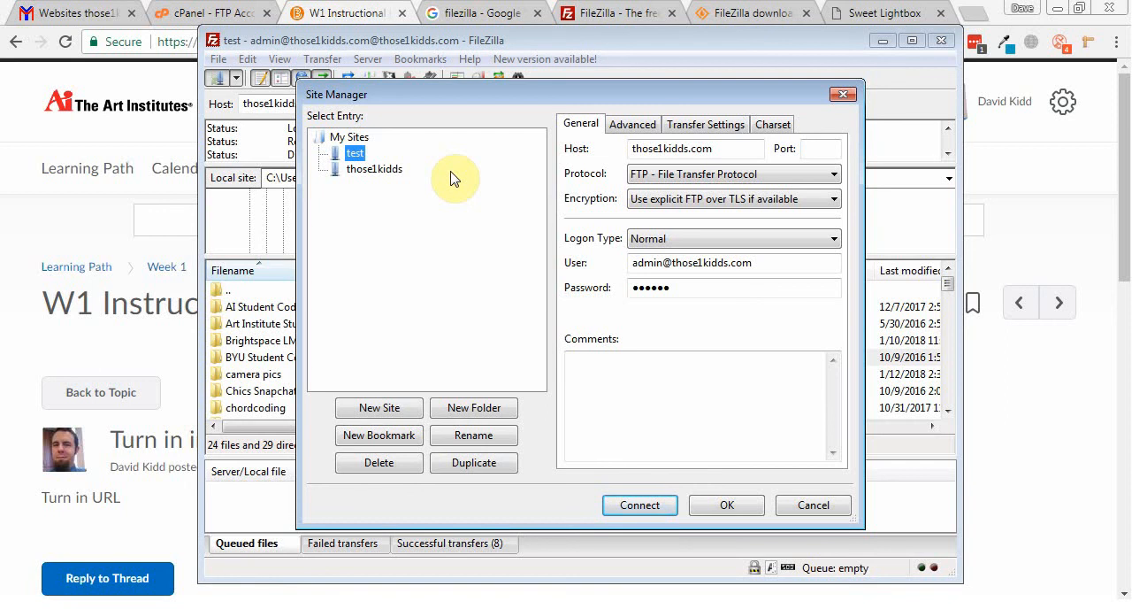
click(695, 239)
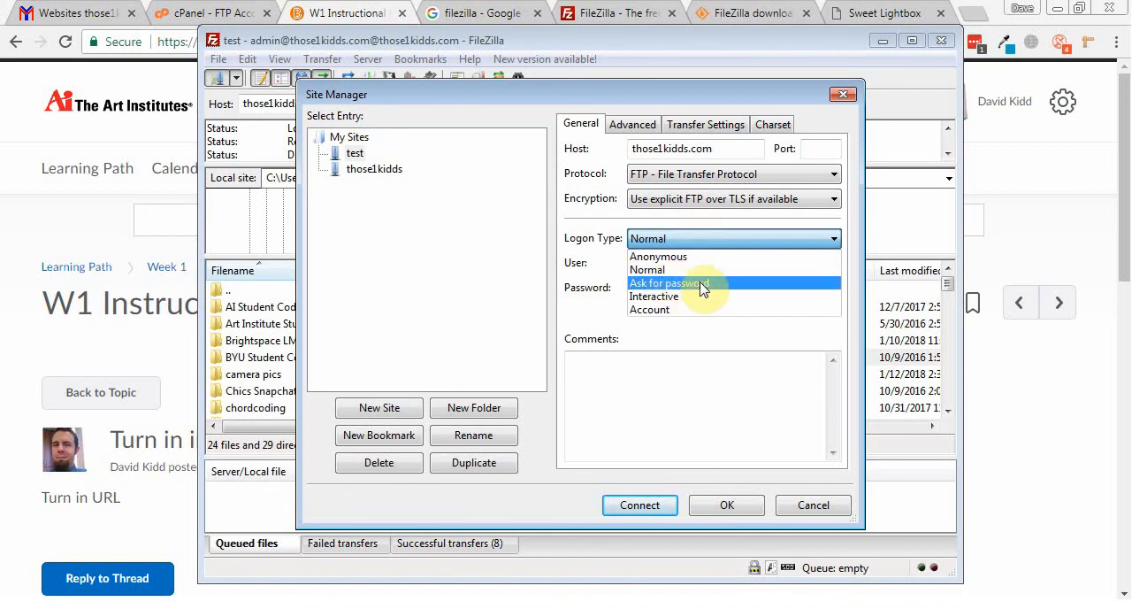
click(757, 339)
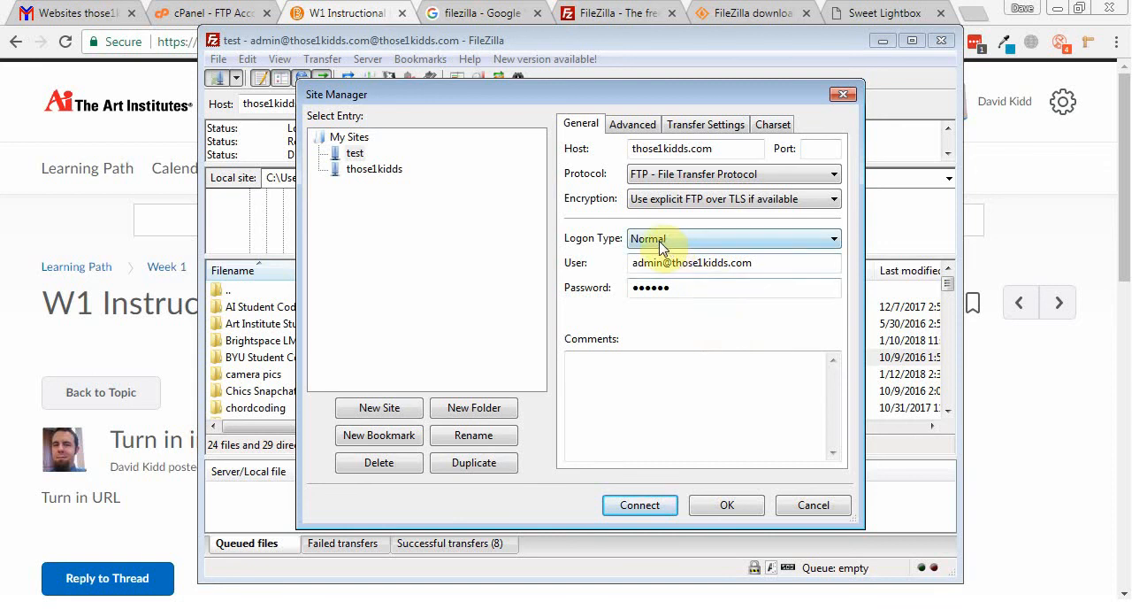
click(843, 510)
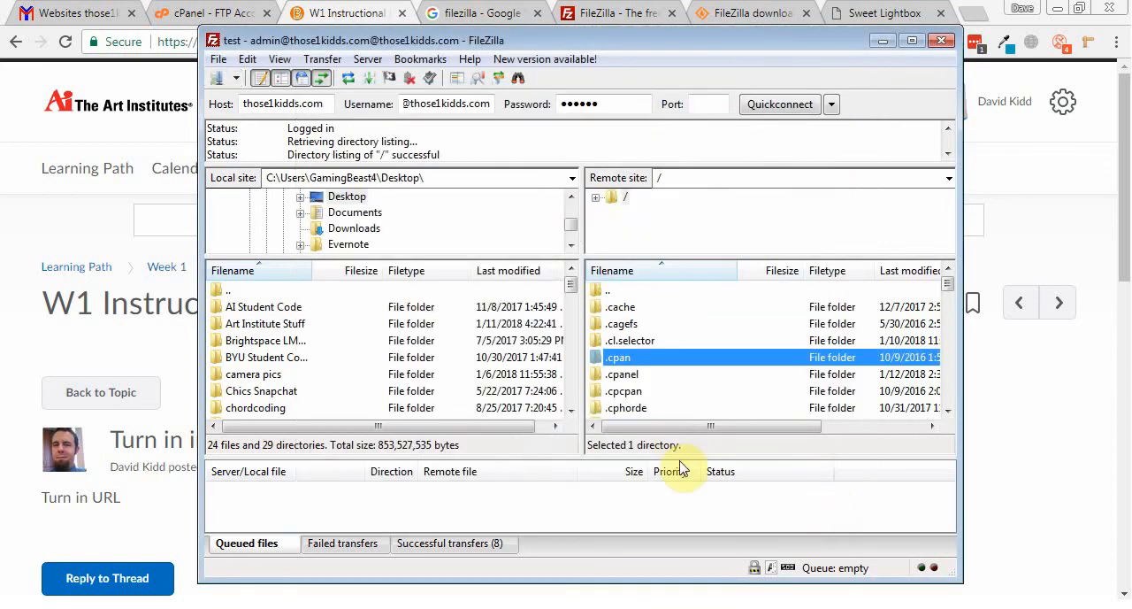